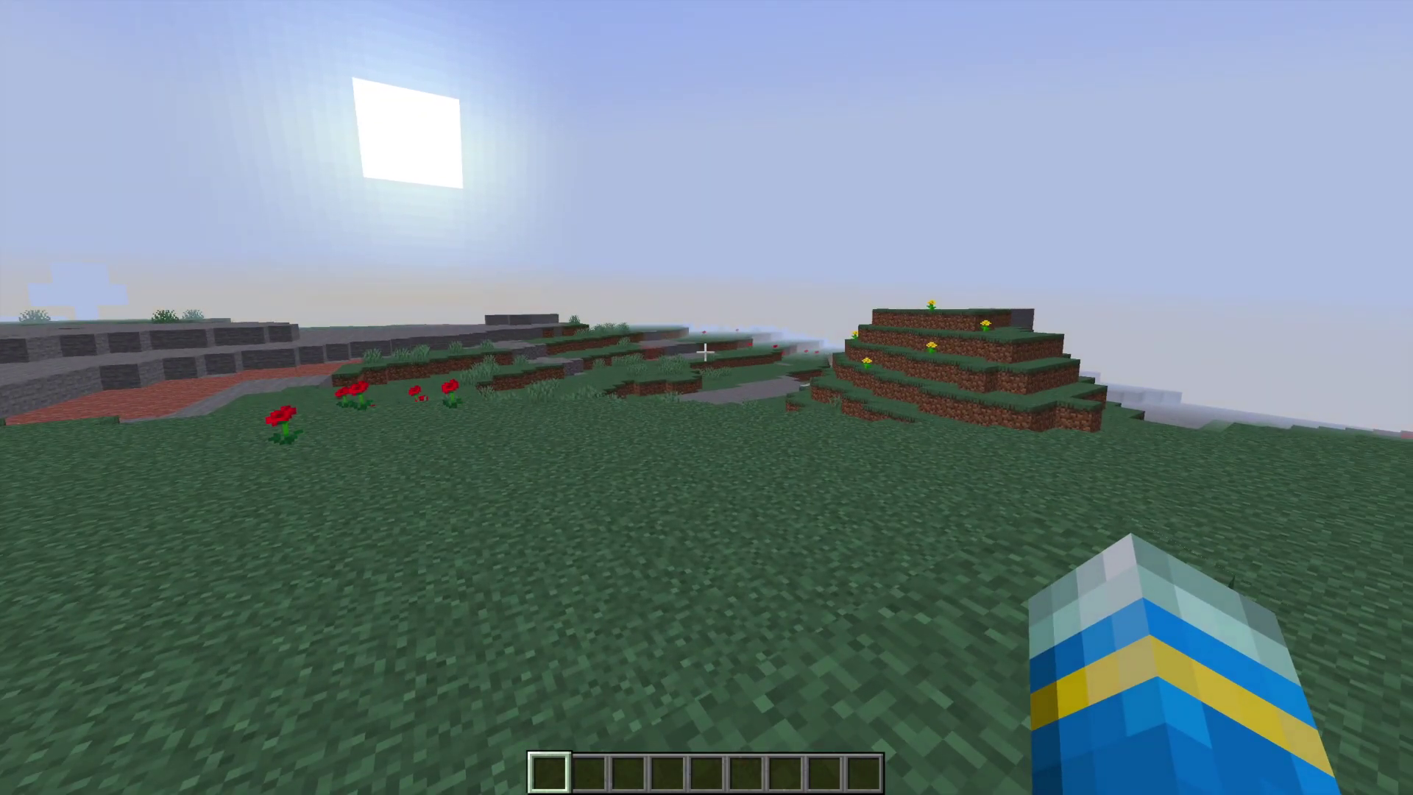
Step: Display the PlayerParticles command list in chat with /pp help
key(slash)
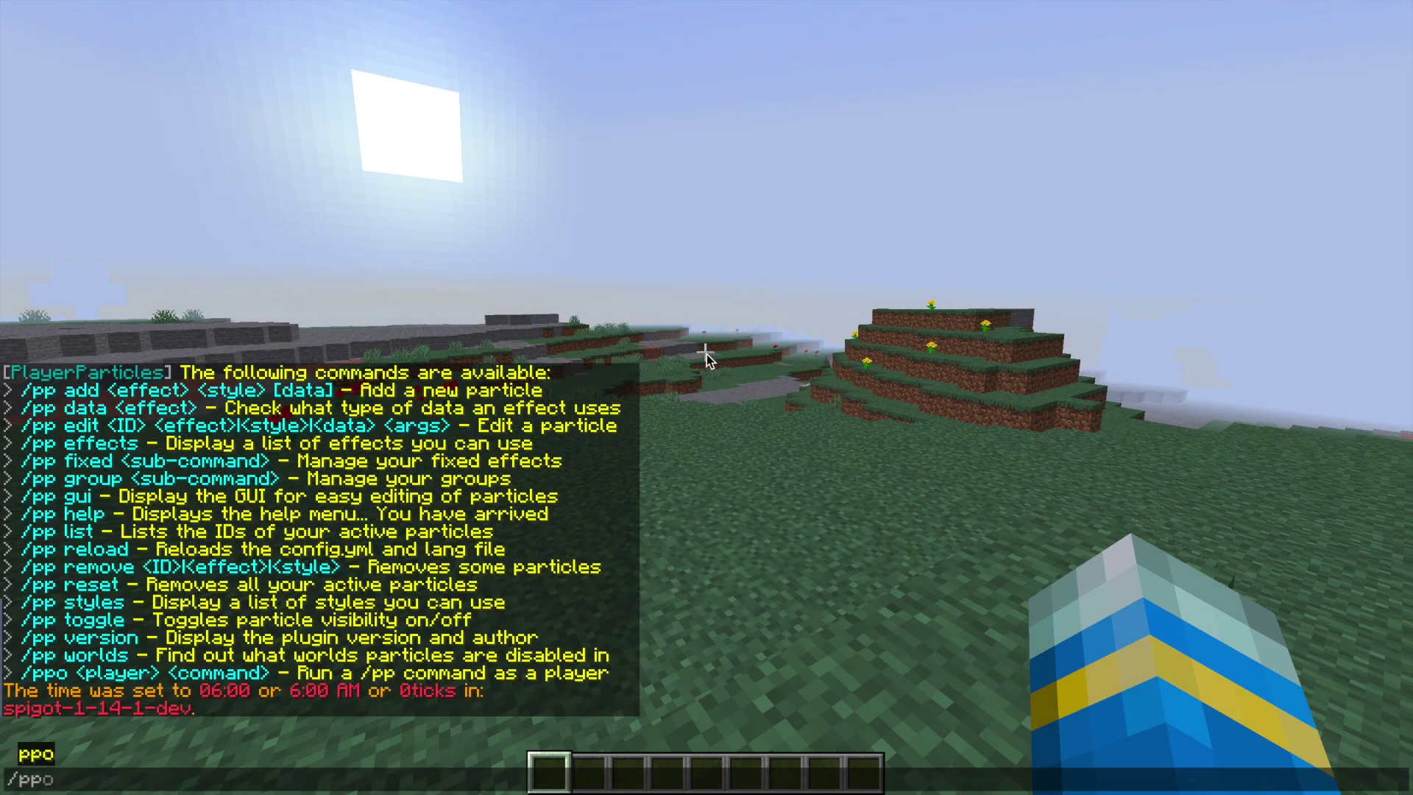
text(pp help)
key(Return)
Step: Toggle particle visibility with the command /pp toggle
key(t)
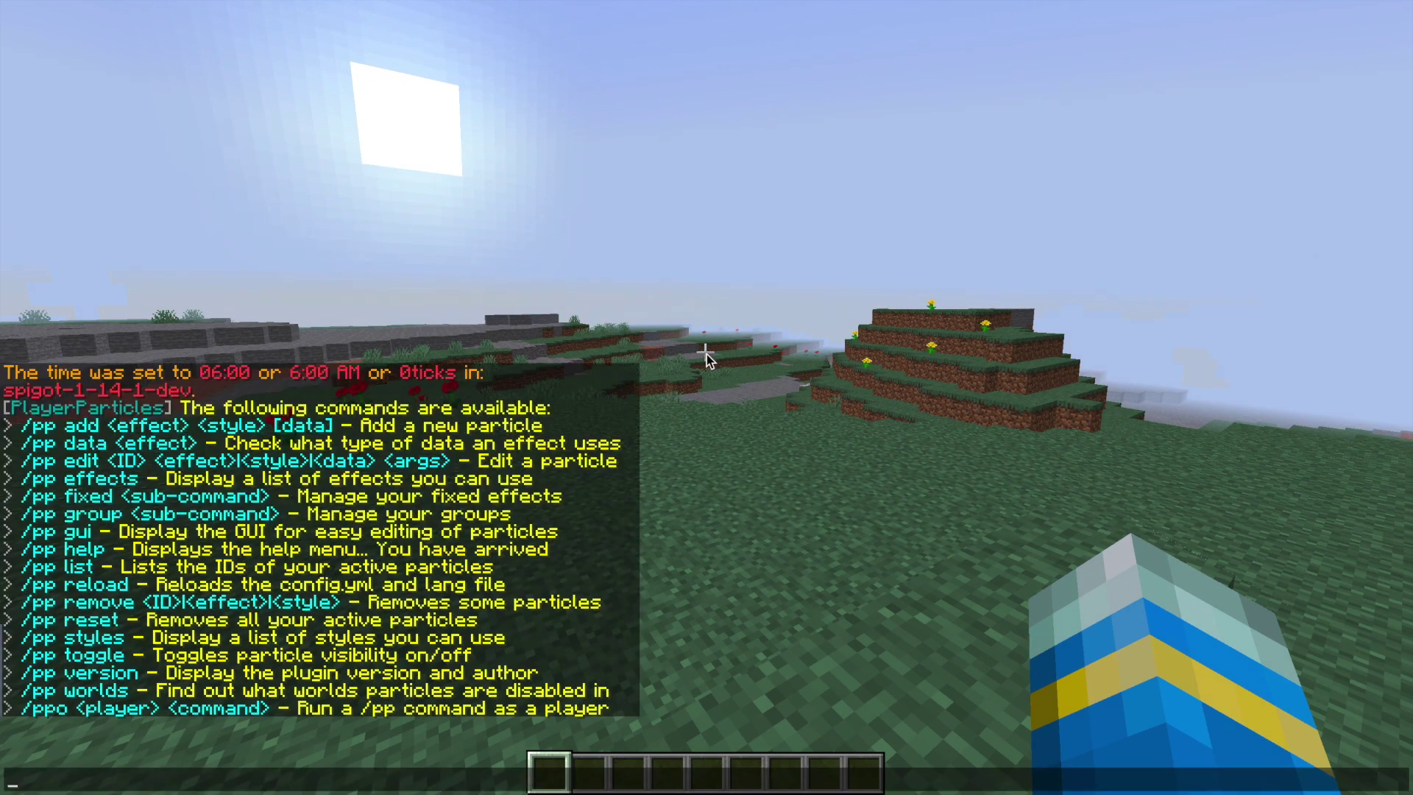
text(/)
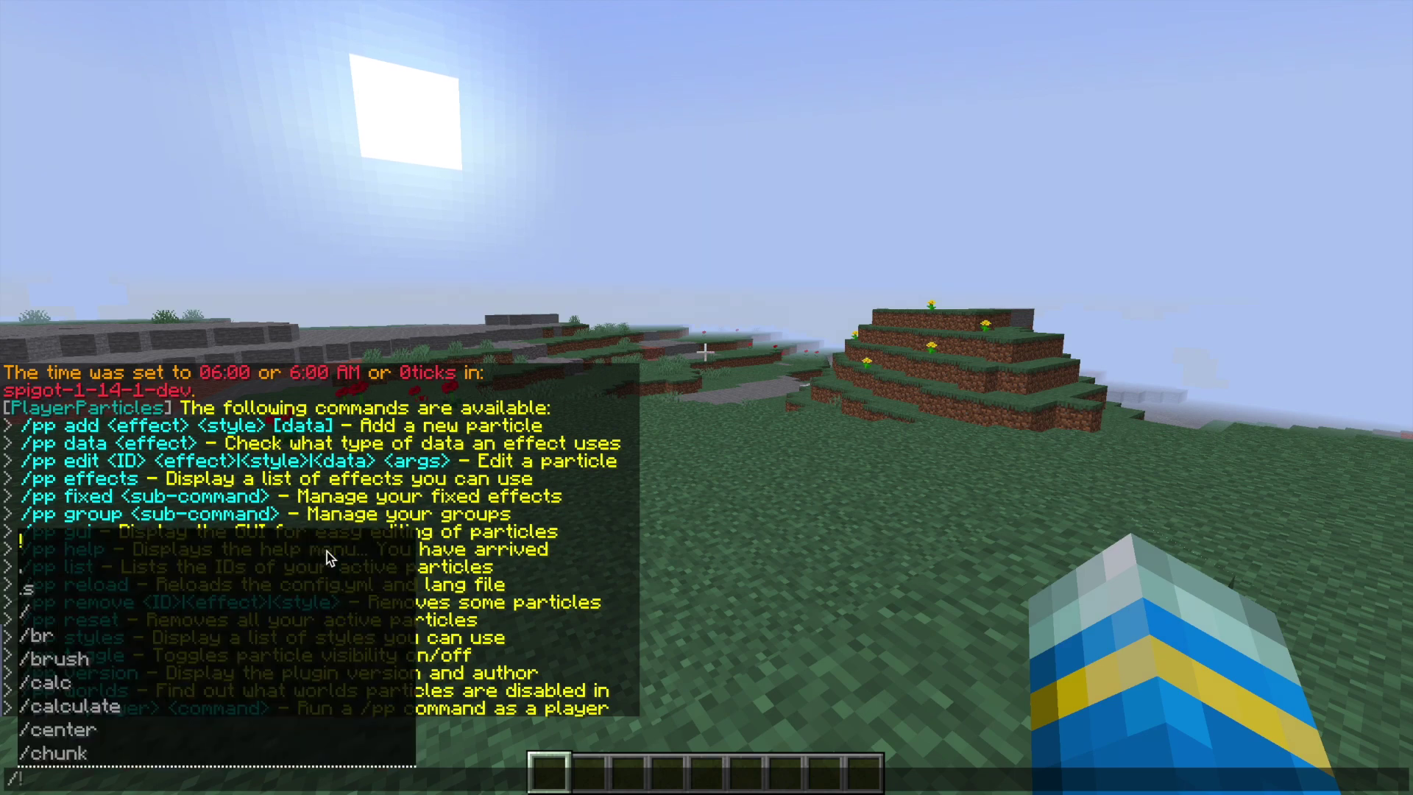
text(pp toggle)
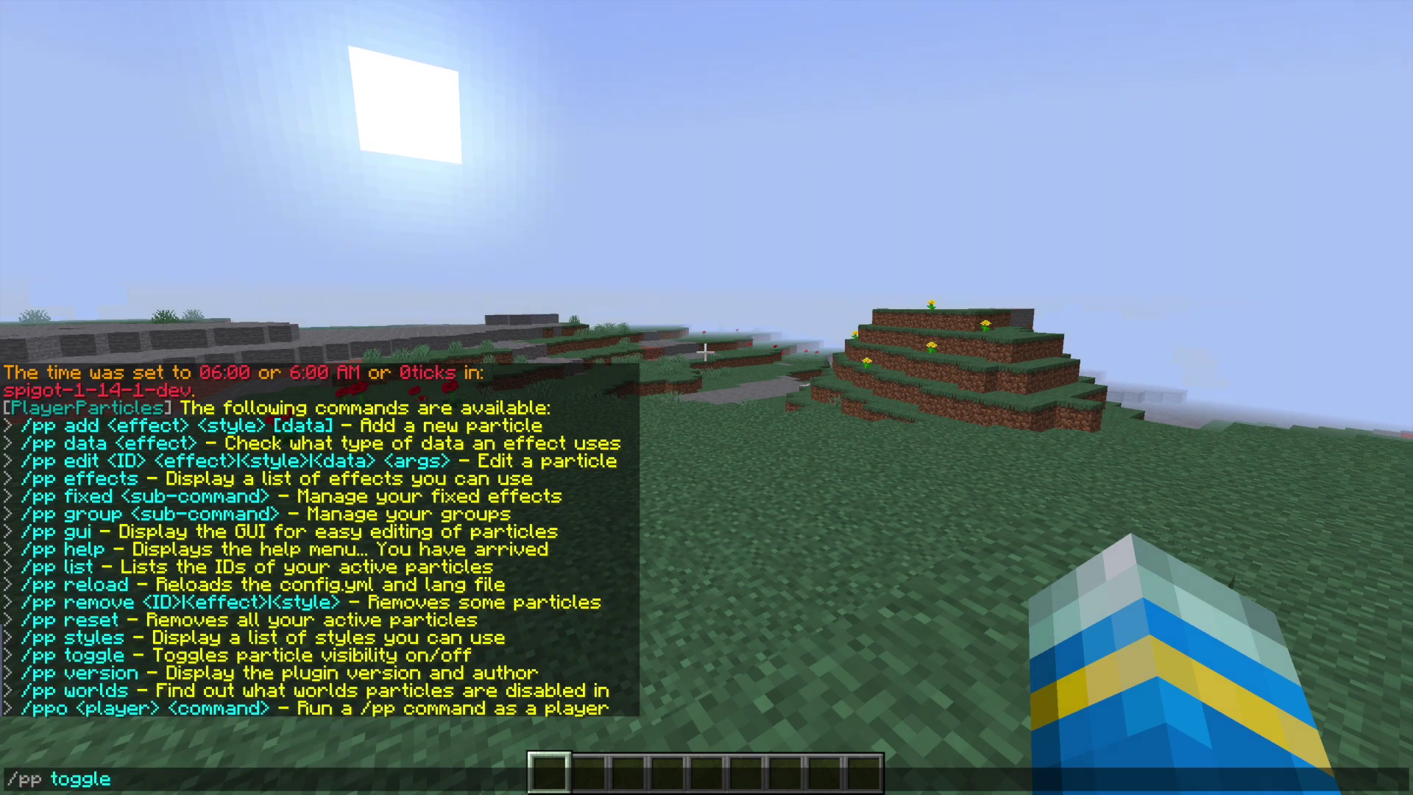
key(Return)
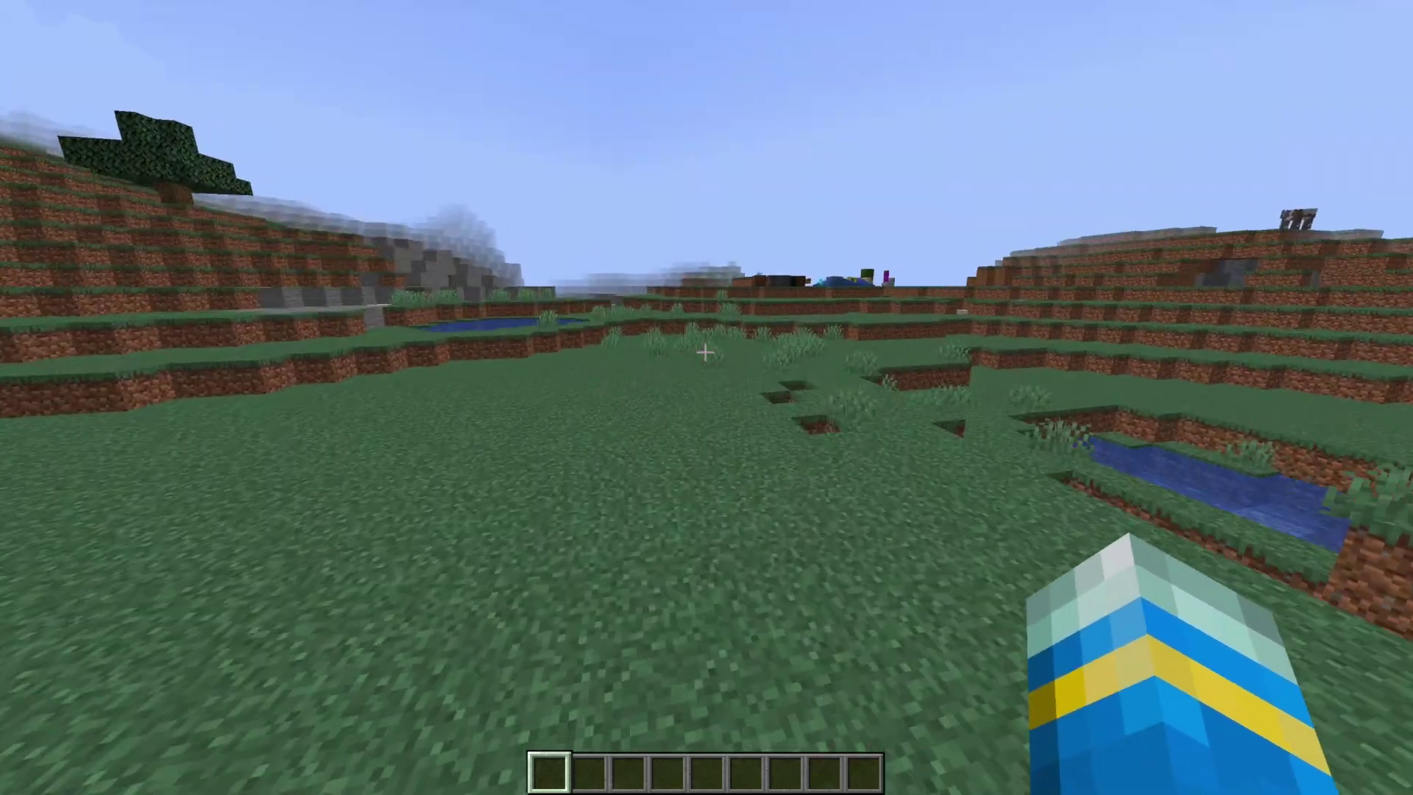
Step: Open the PlayerParticles GUI with /pp and create a particle with the Sweep Attack effect and Spiral style
key(slash)
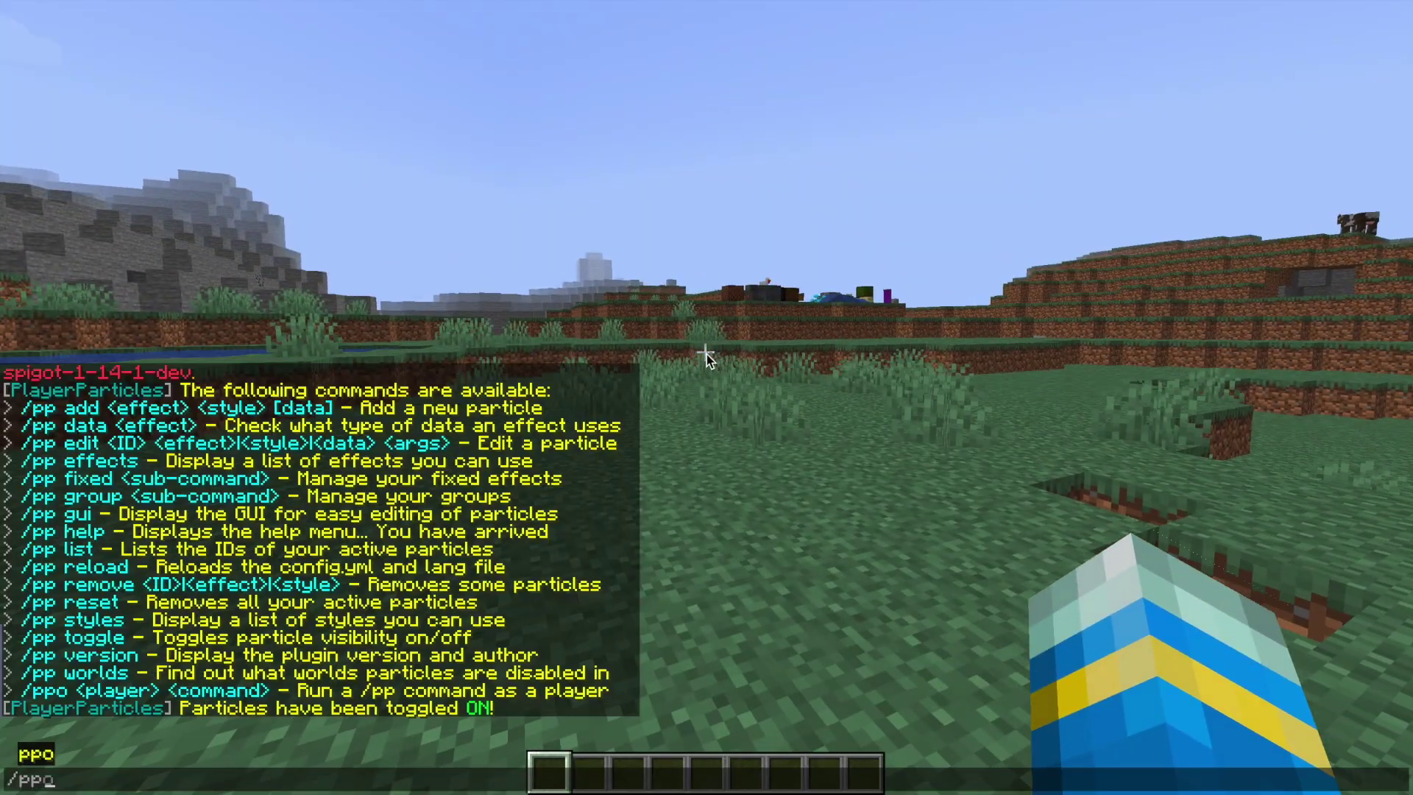
text(pp)
key(Return)
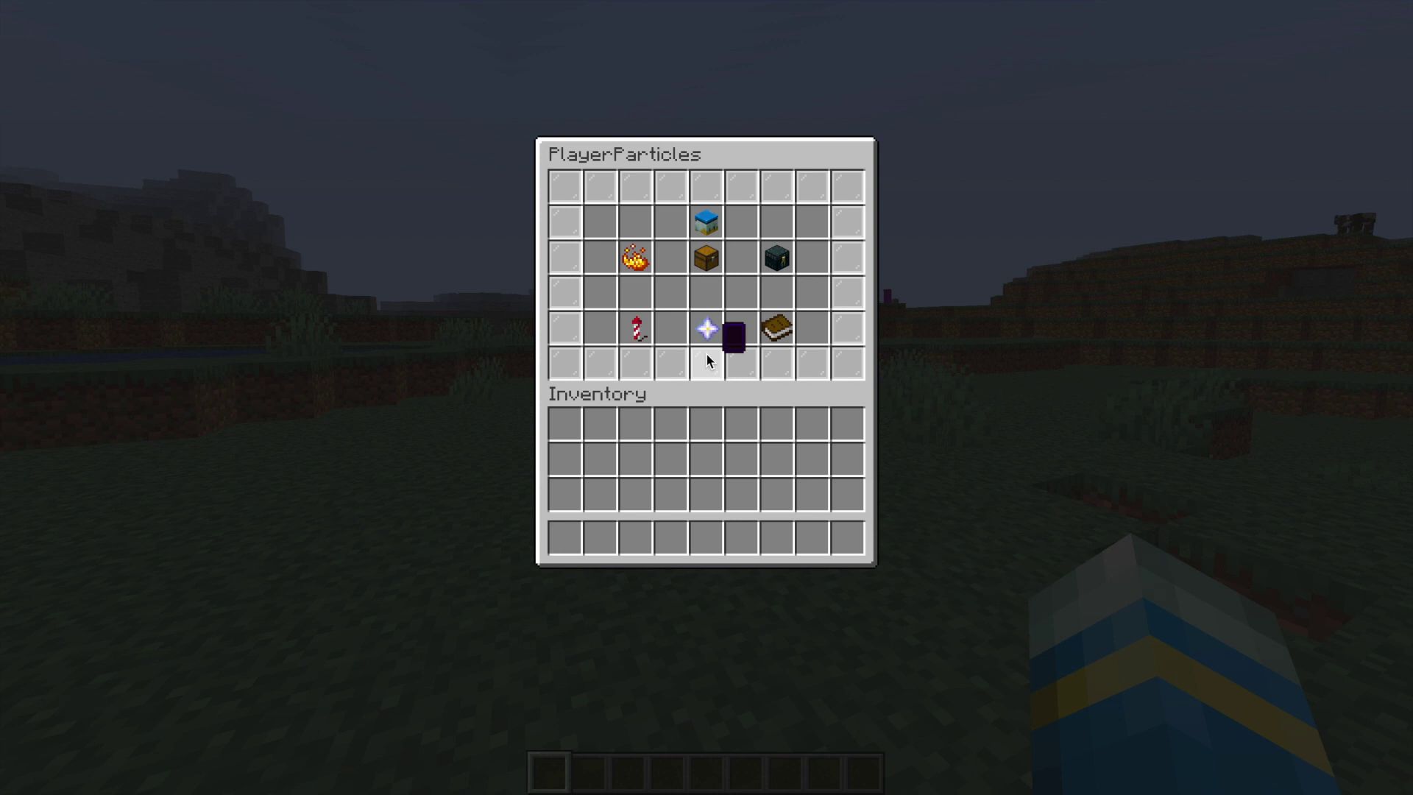
mouse_move(703, 212)
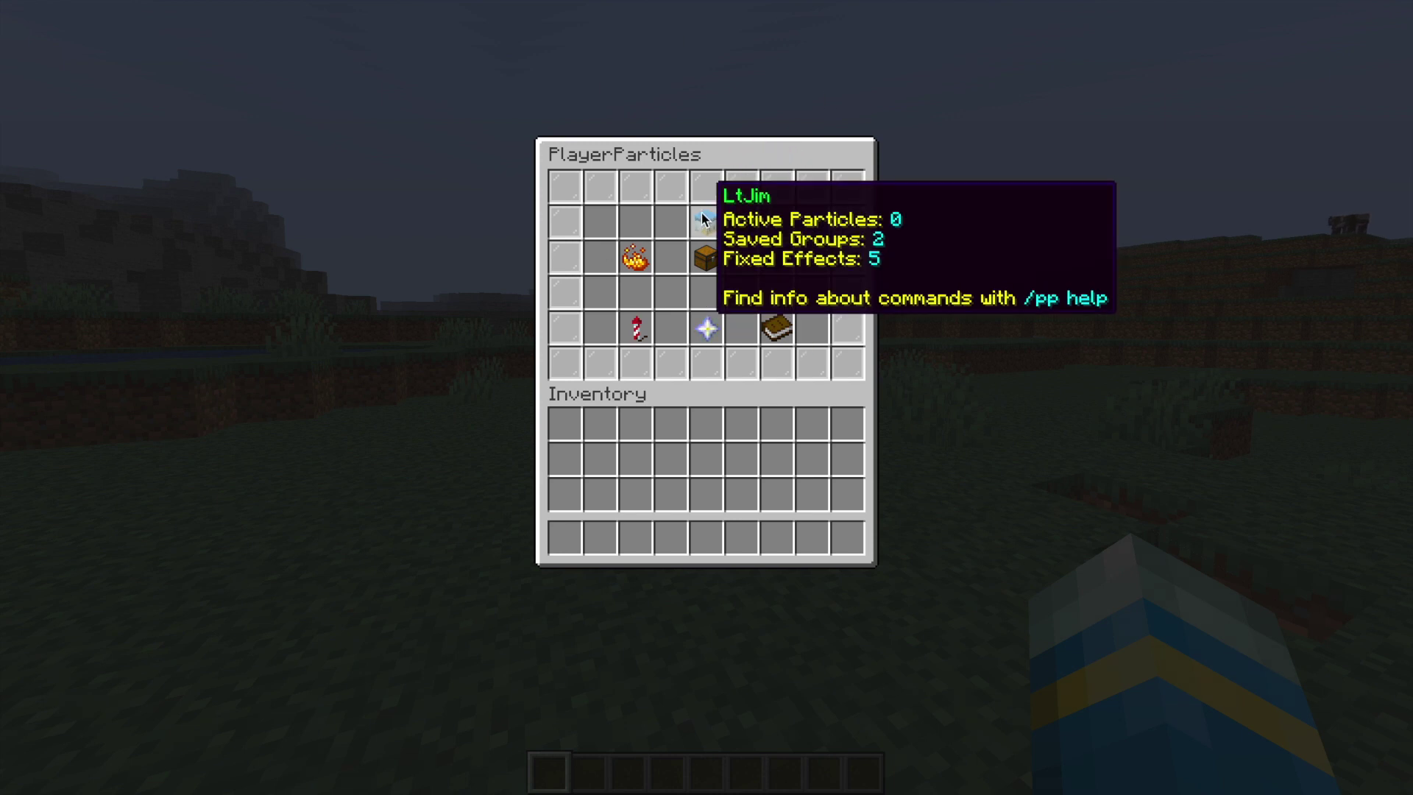
click(642, 249)
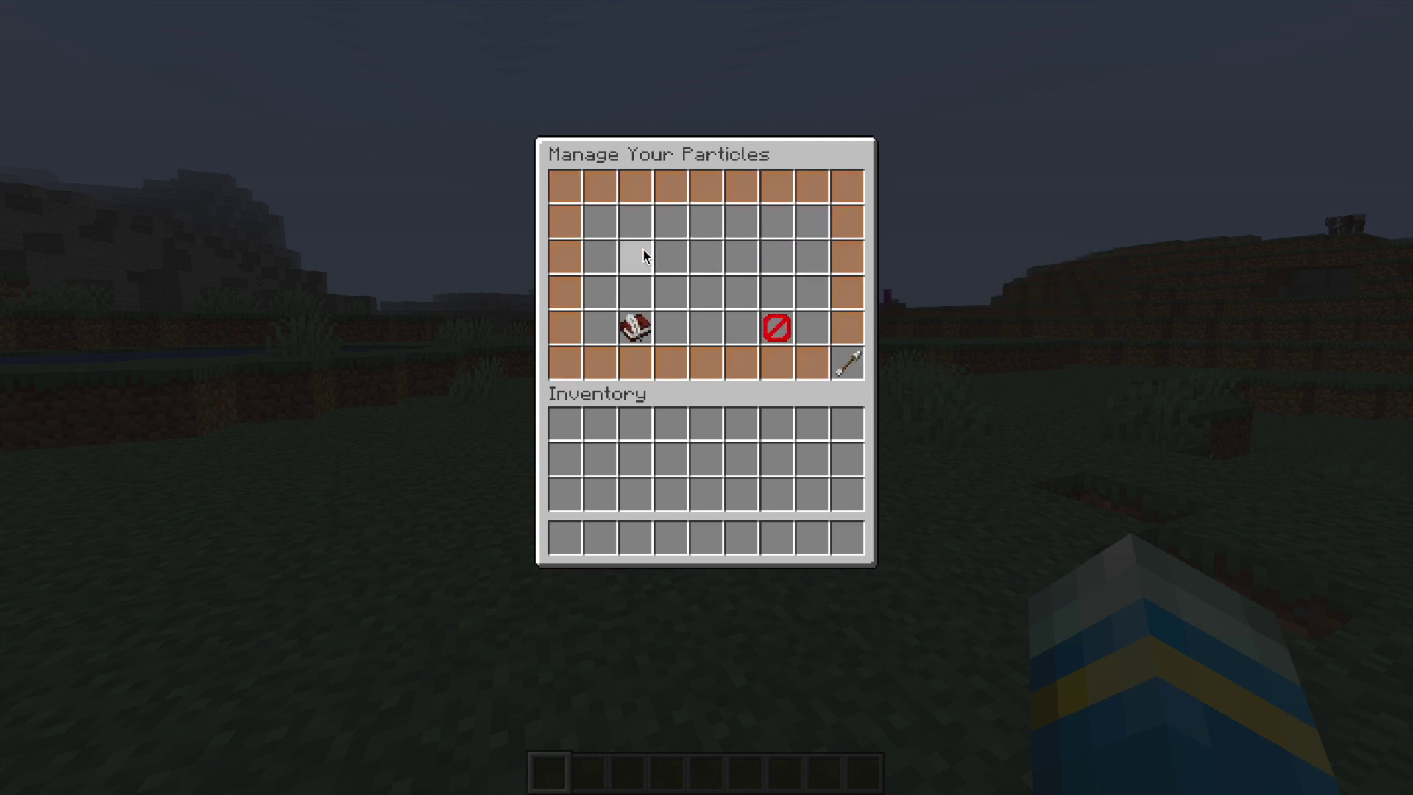
click(631, 325)
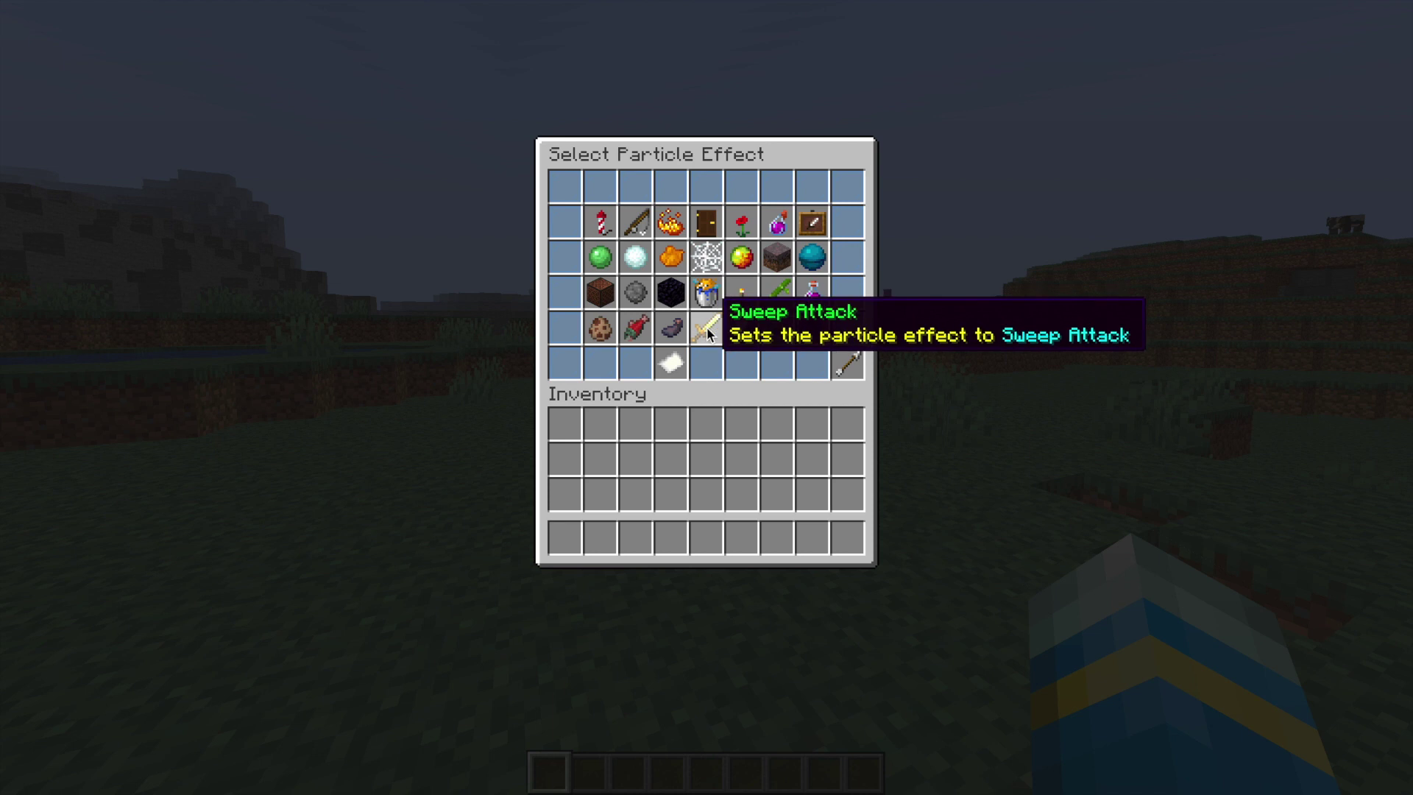
click(706, 332)
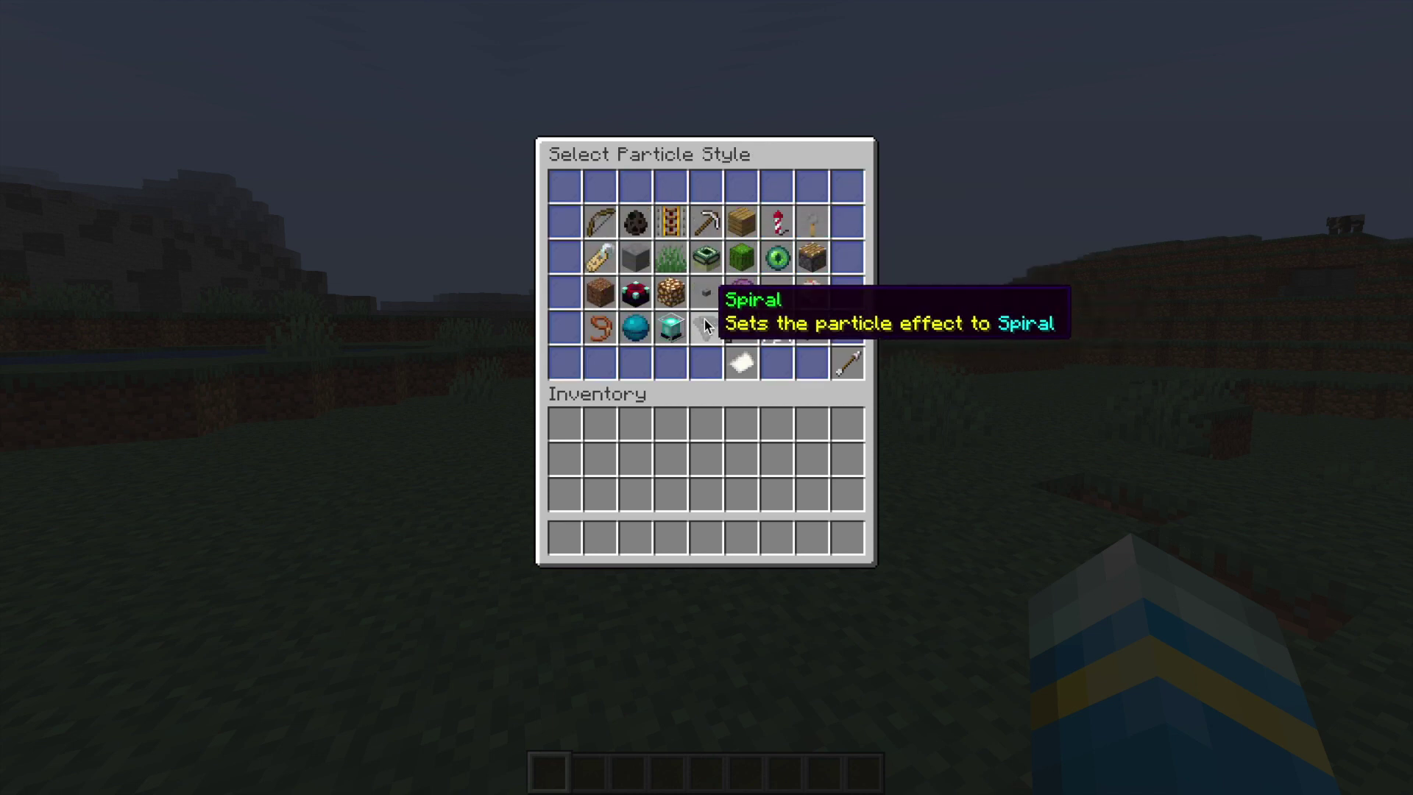
click(705, 324)
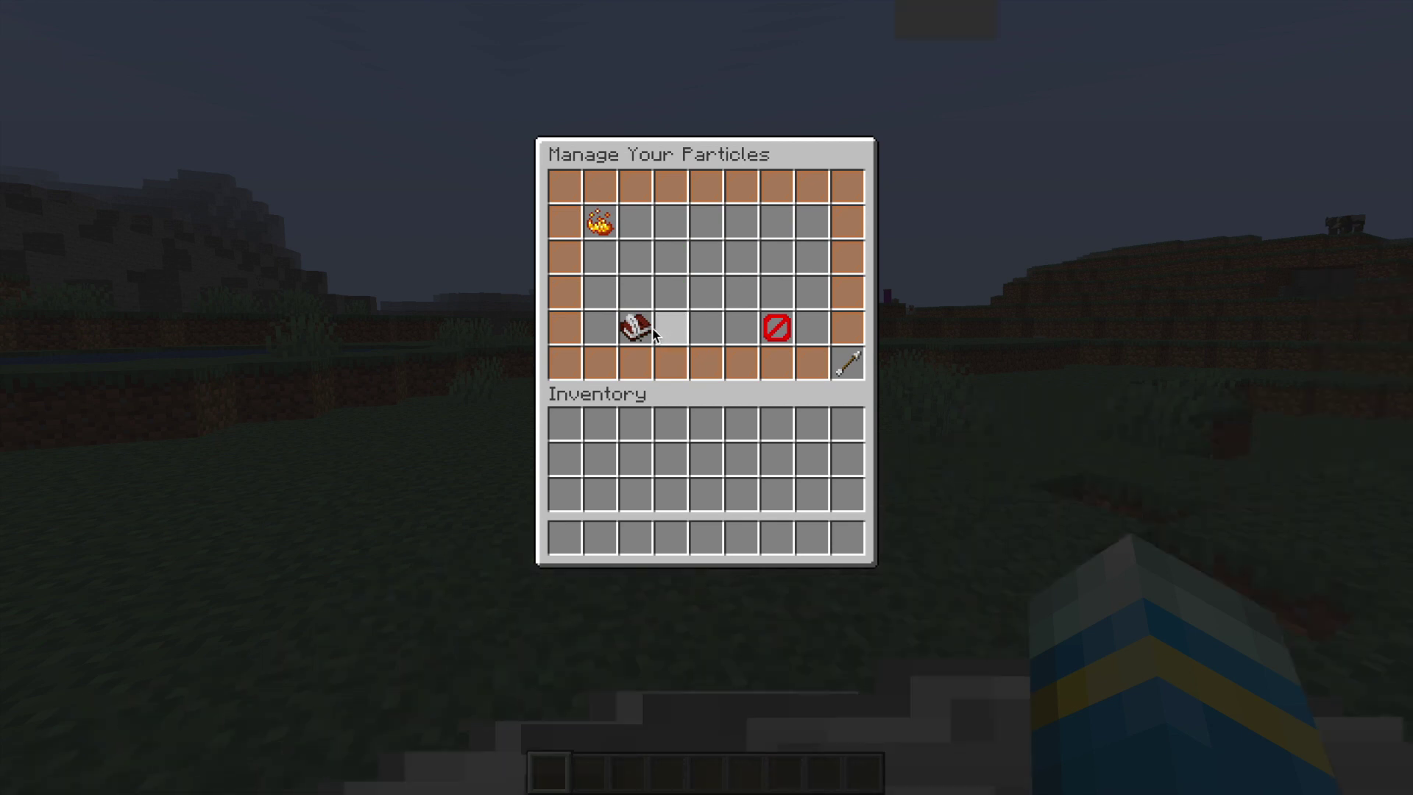
key(Escape)
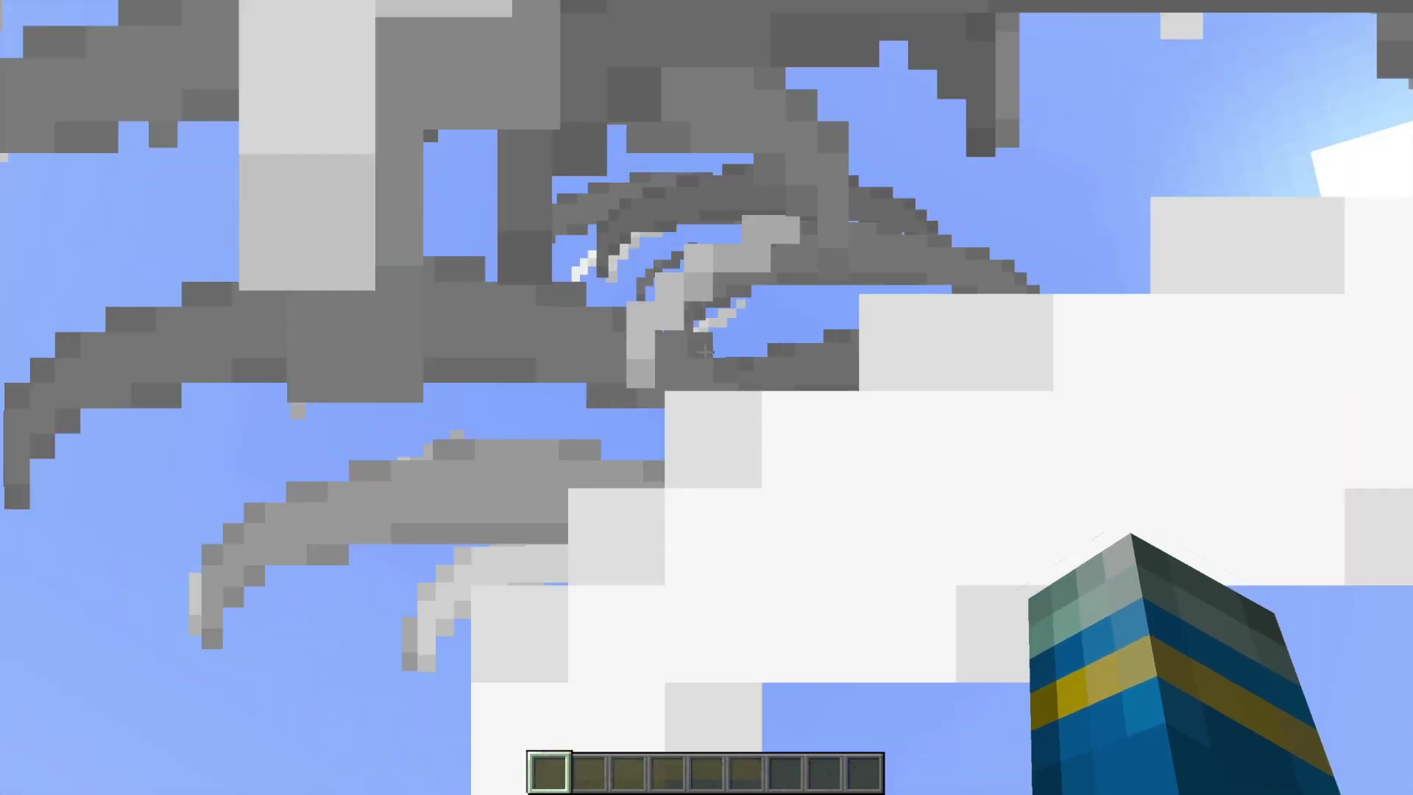
Step: Create a second particle with the Dragon Breath effect and Overhead style, and close the GUI to view it
text(/pp)
key(Return)
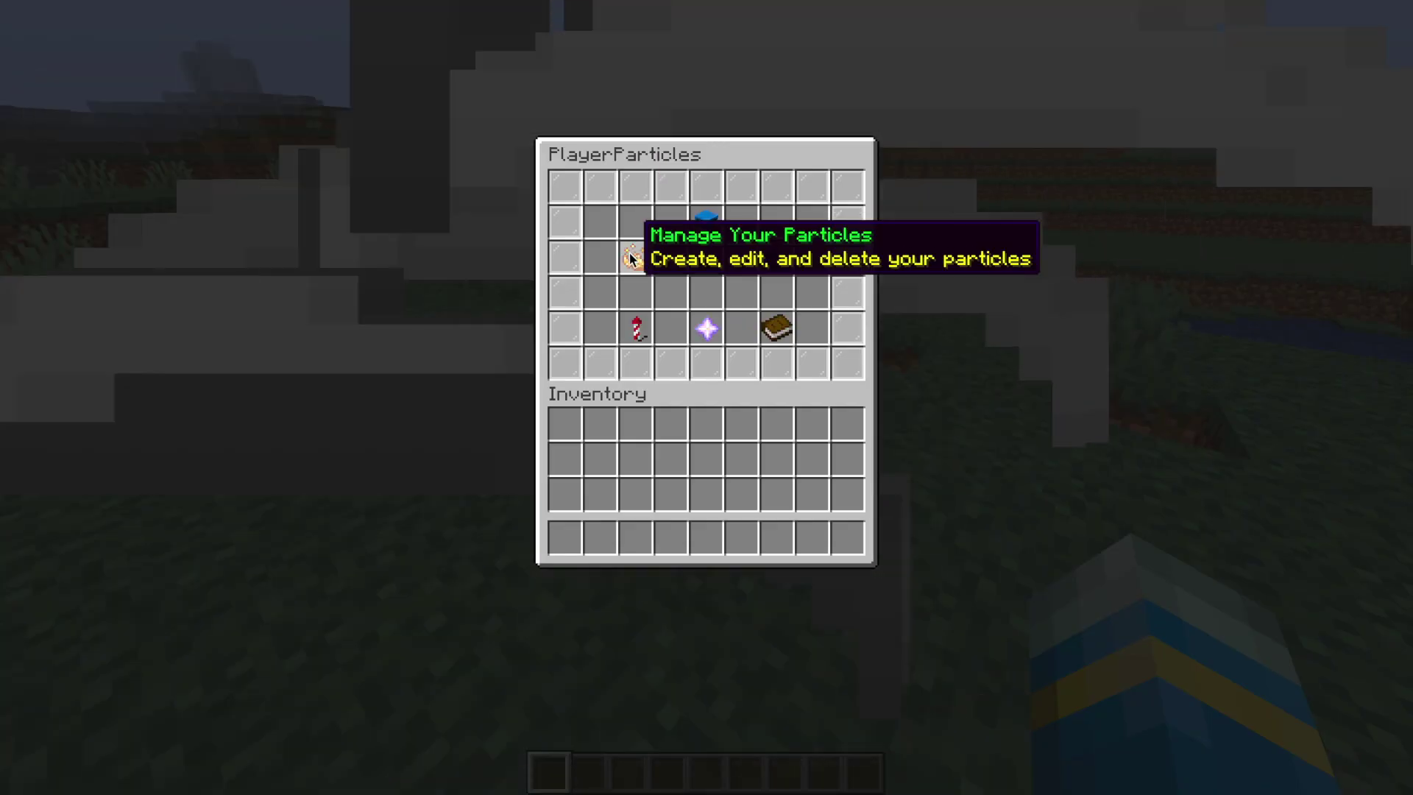
click(636, 258)
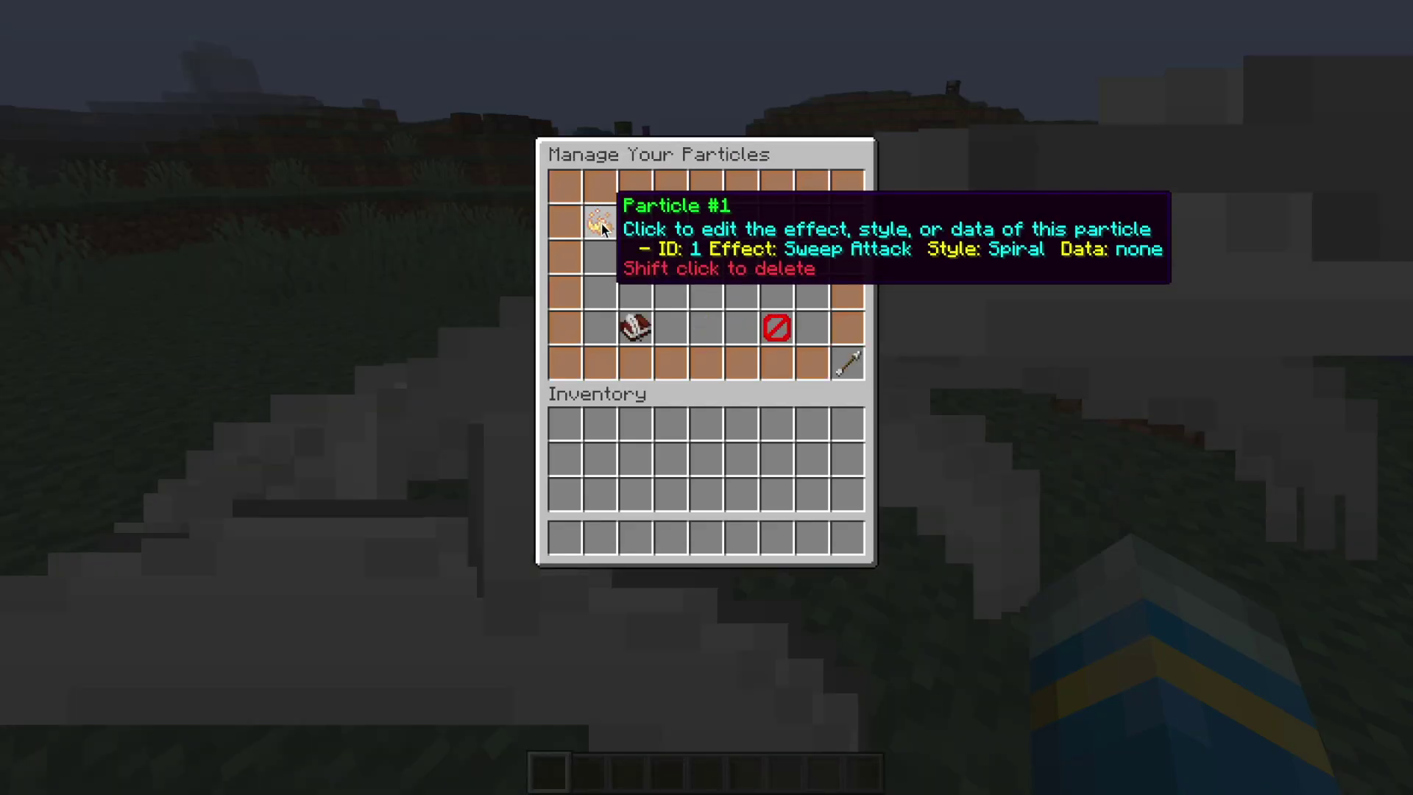
click(631, 330)
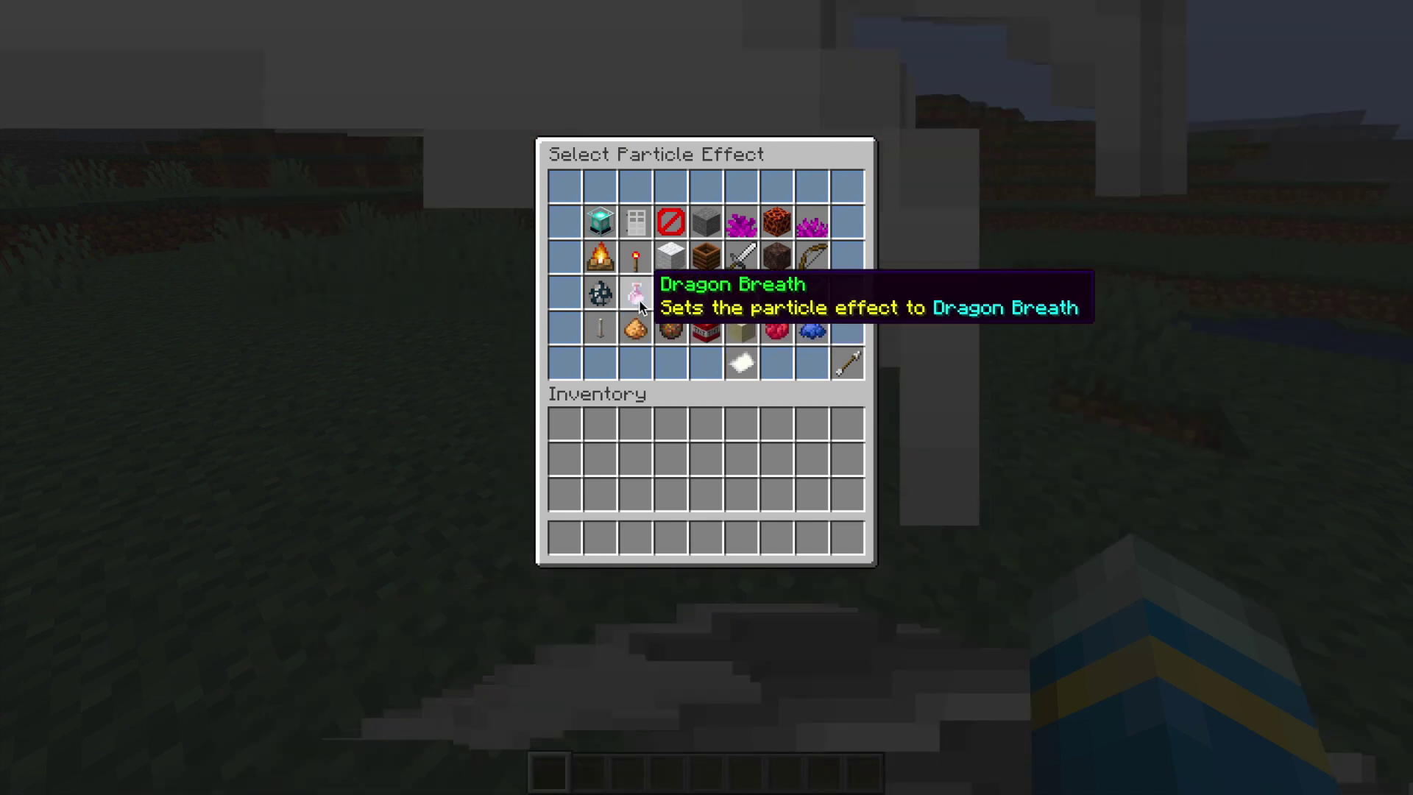
click(636, 296)
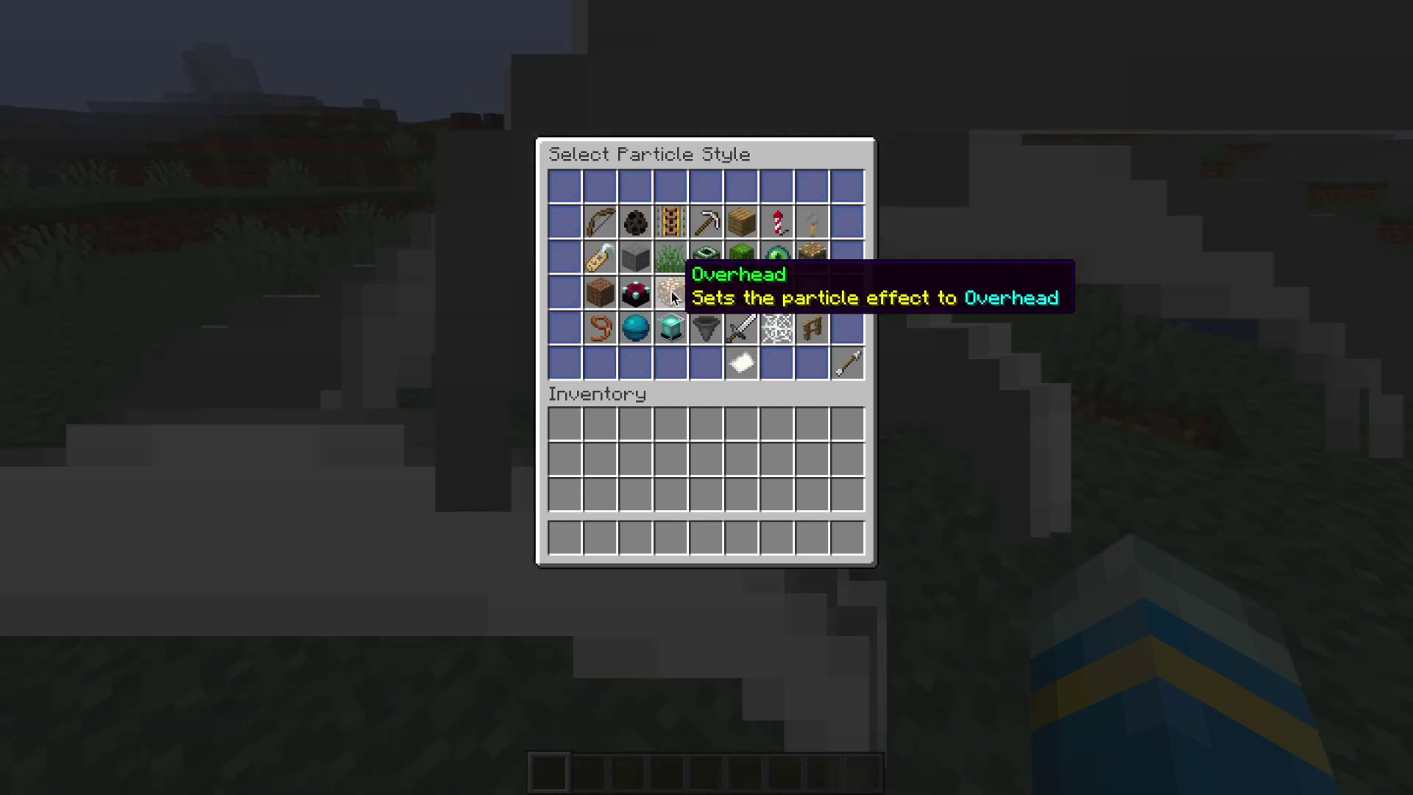
key(Escape)
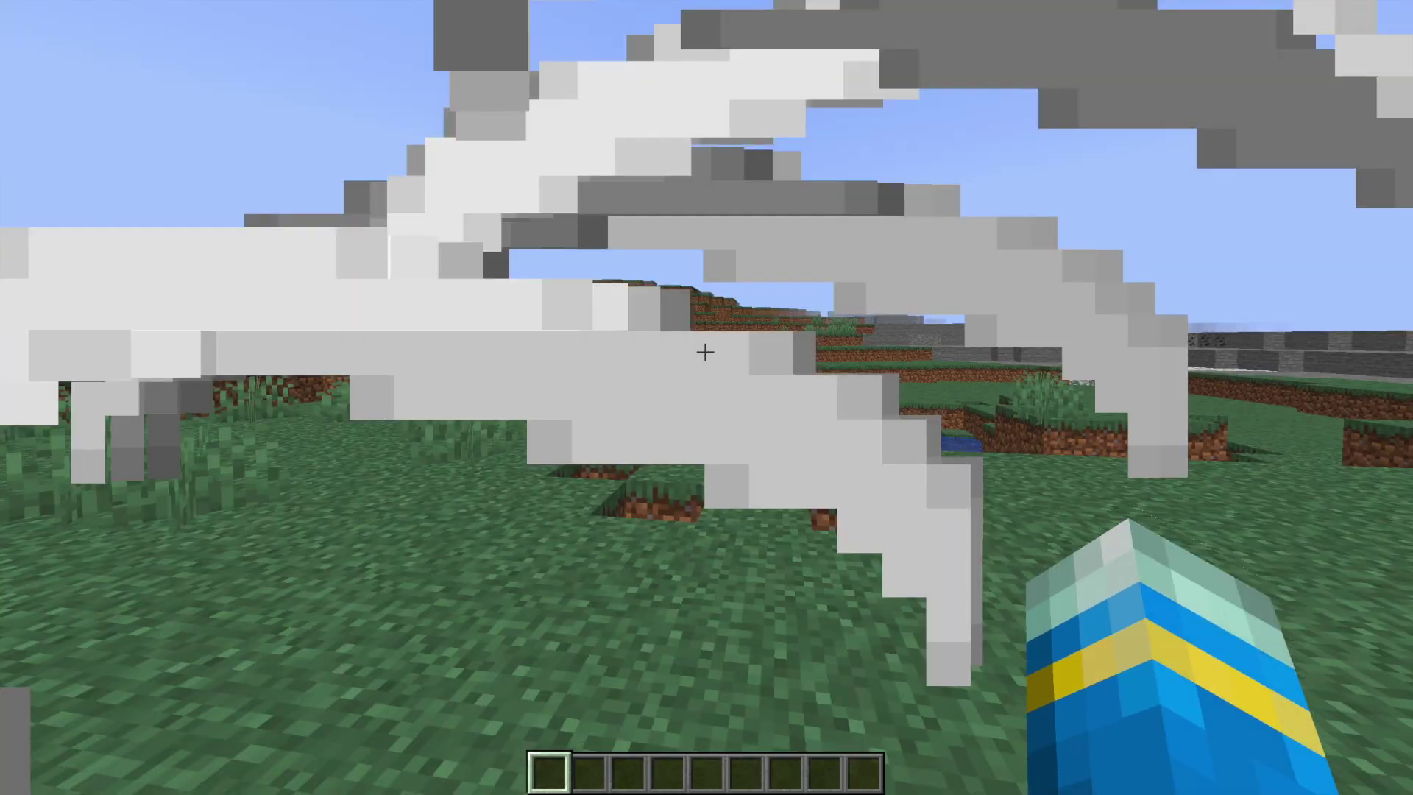
Step: View the effect choices available for editing particle #2 and leave the GUI
key(t)
key(Escape)
text(/ppo)
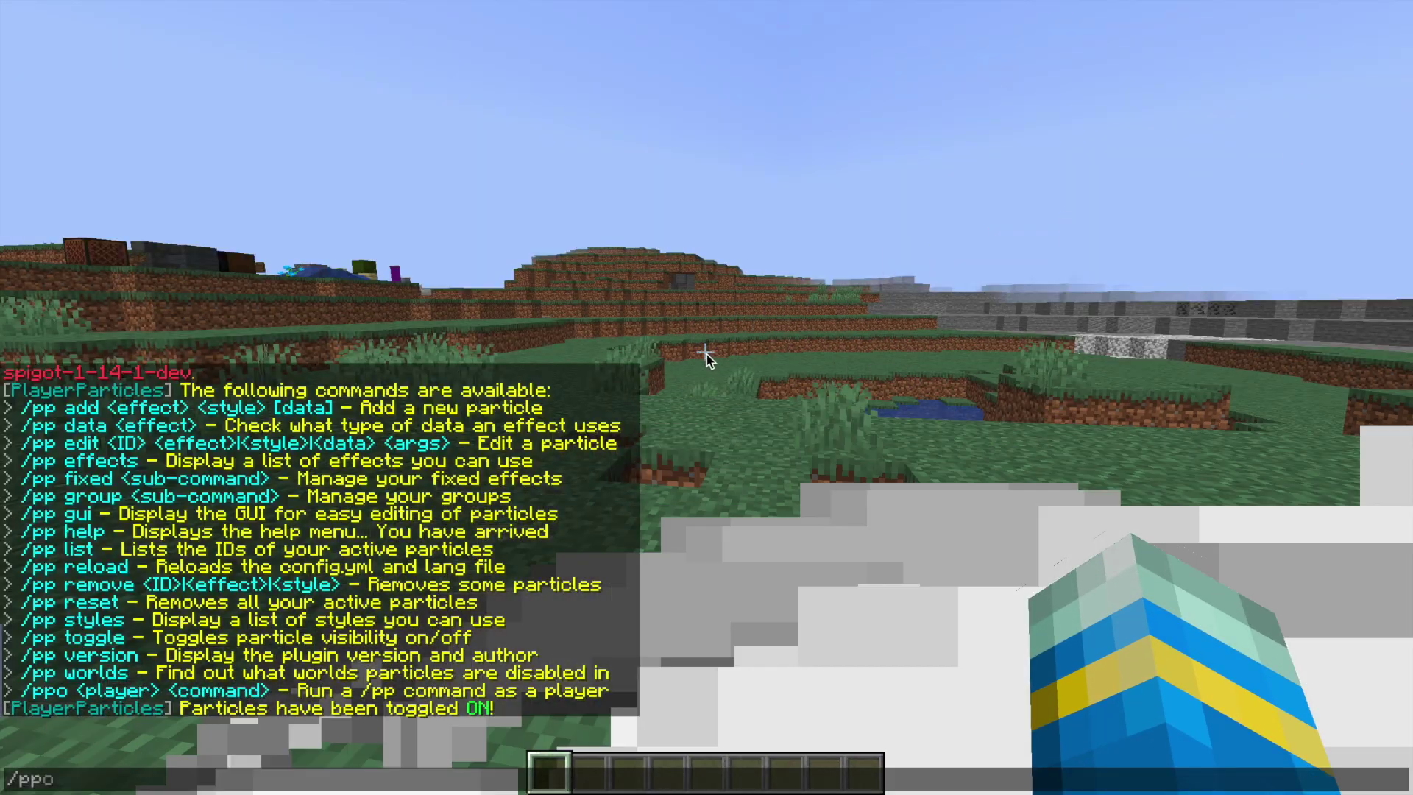
key(Return)
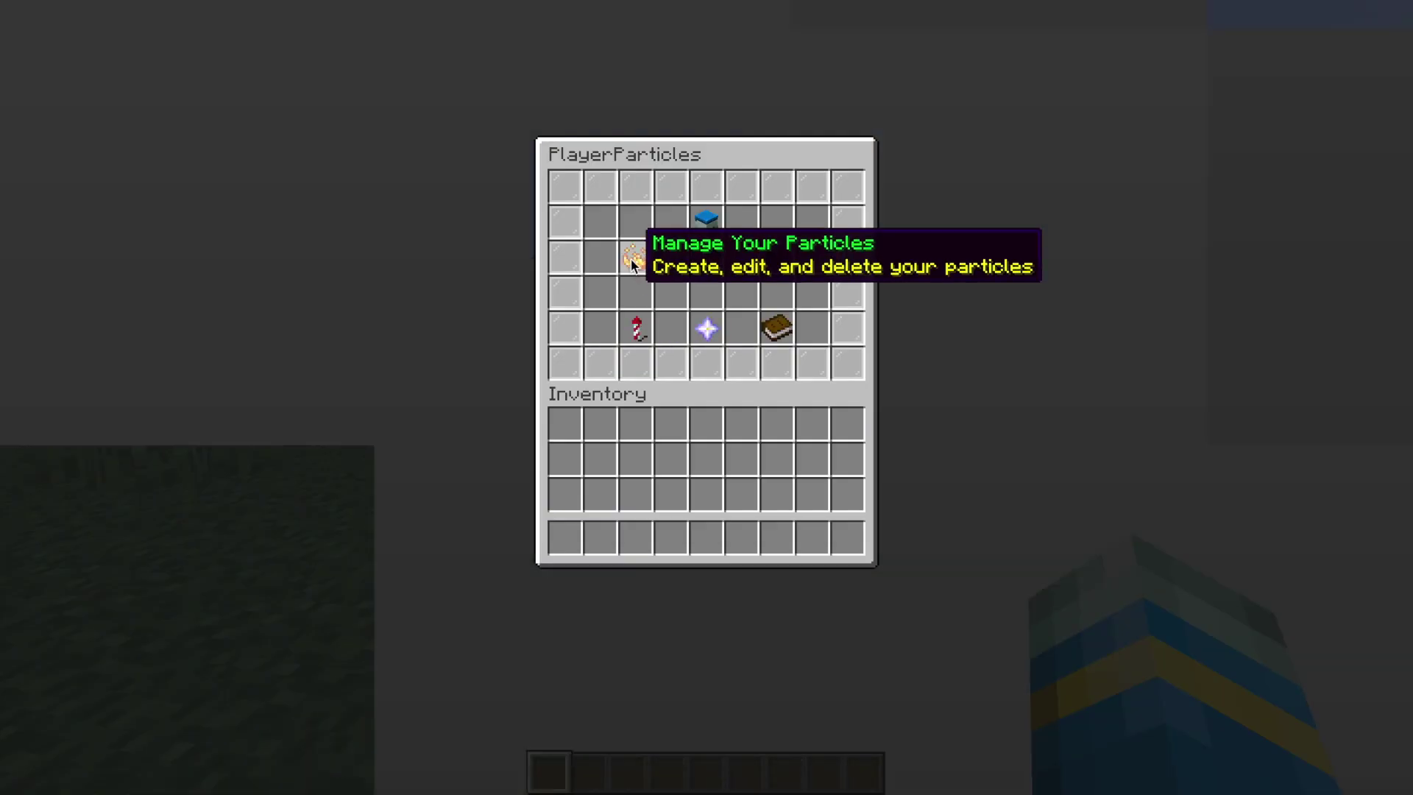
click(707, 258)
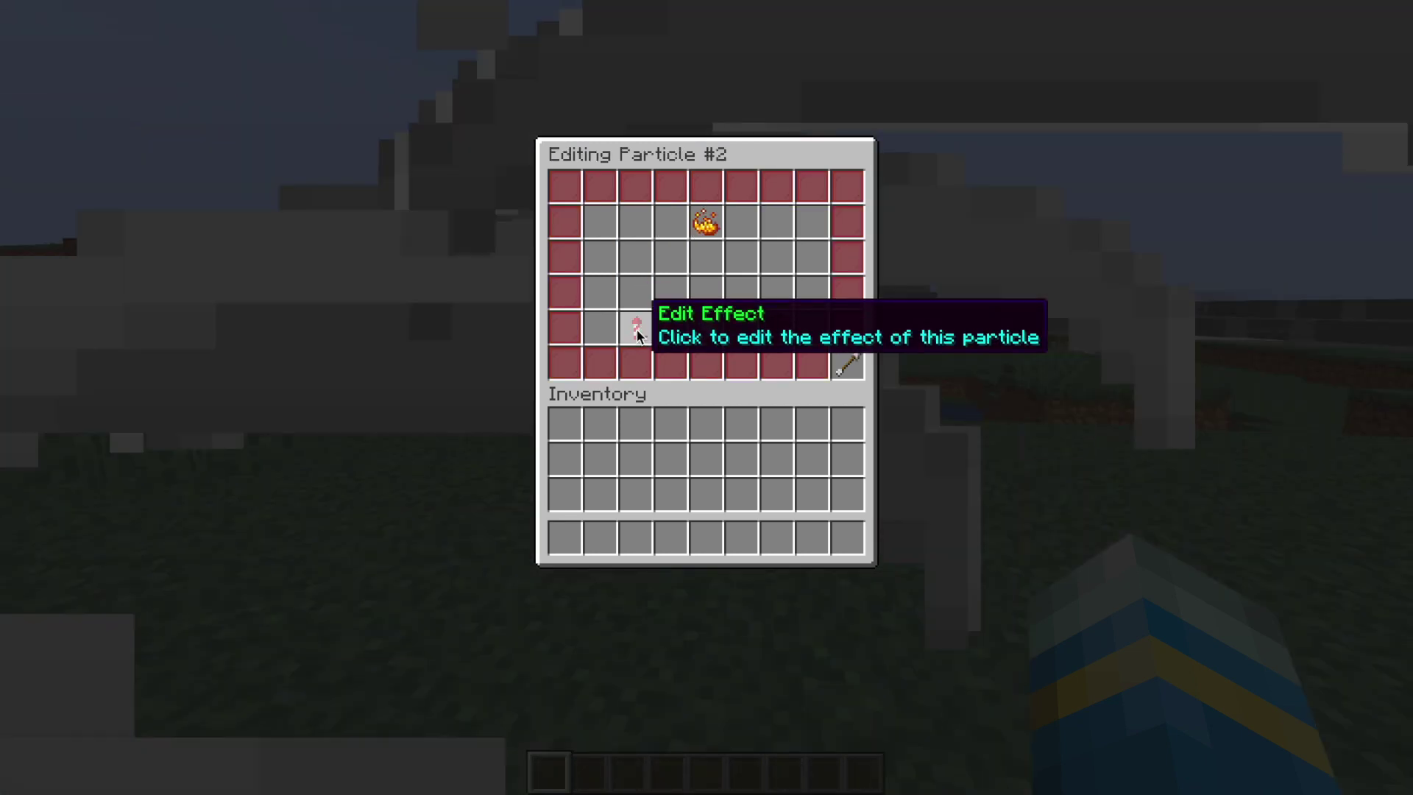
click(637, 329)
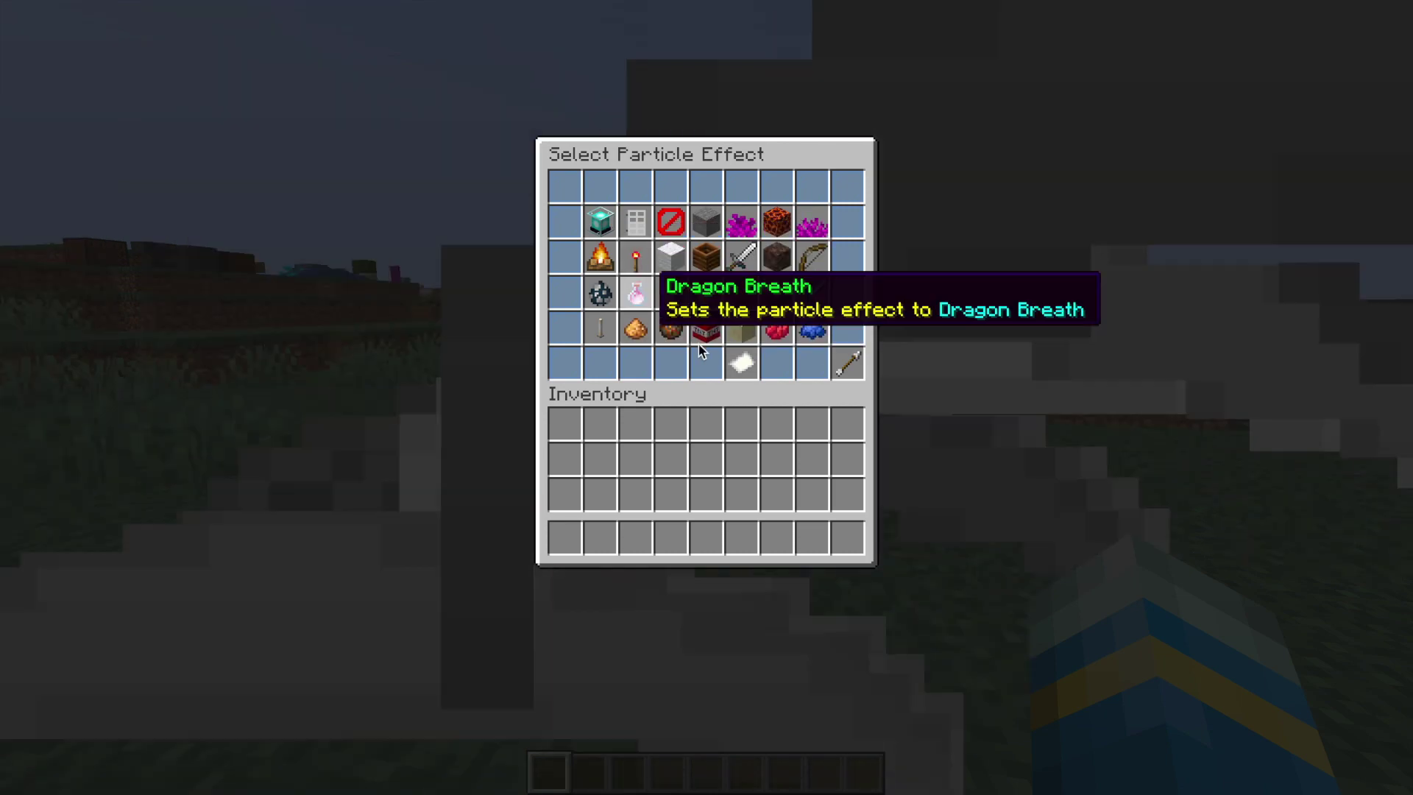
key(Escape)
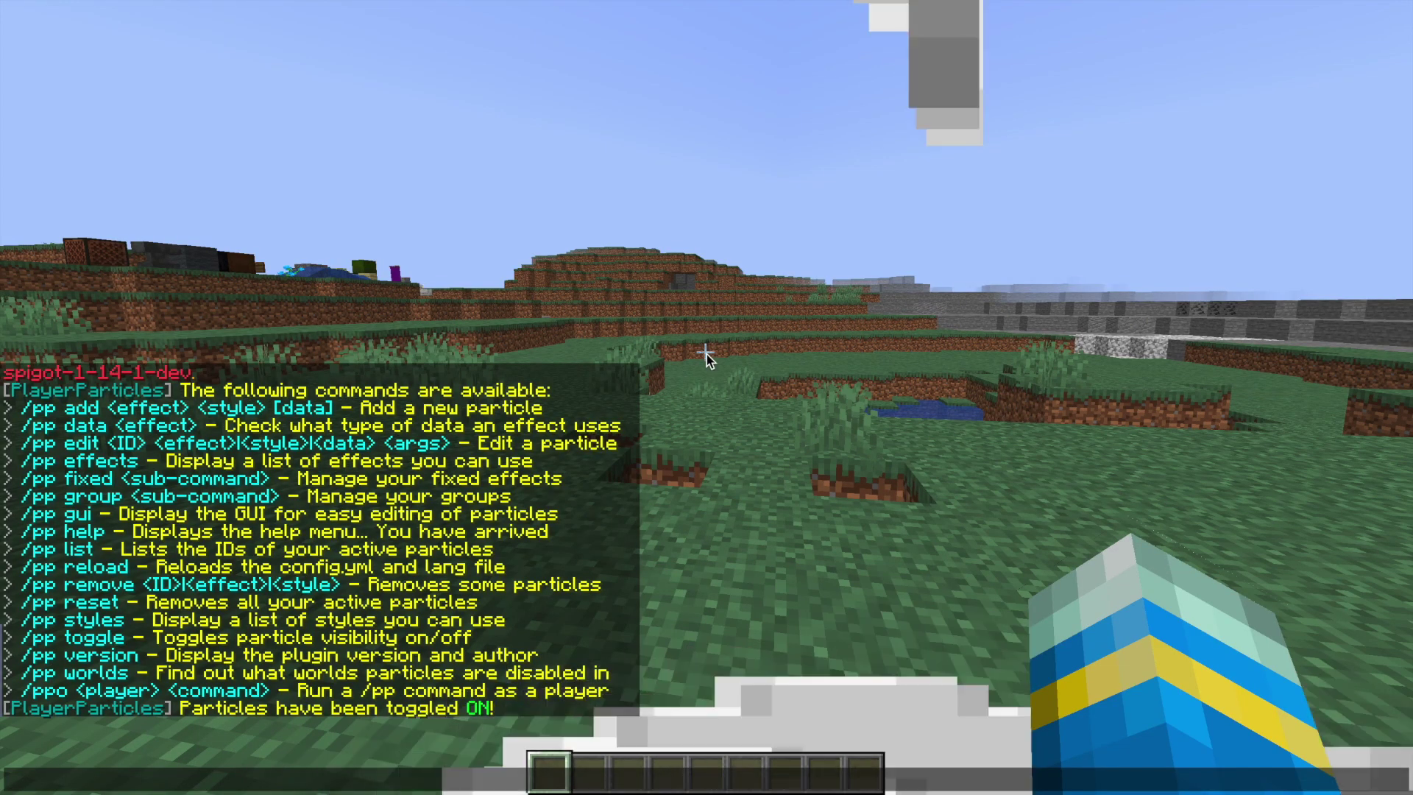
Step: Save the current particles as a new group named "third" and load the saved group "2"
text(/pp gui)
key(Return)
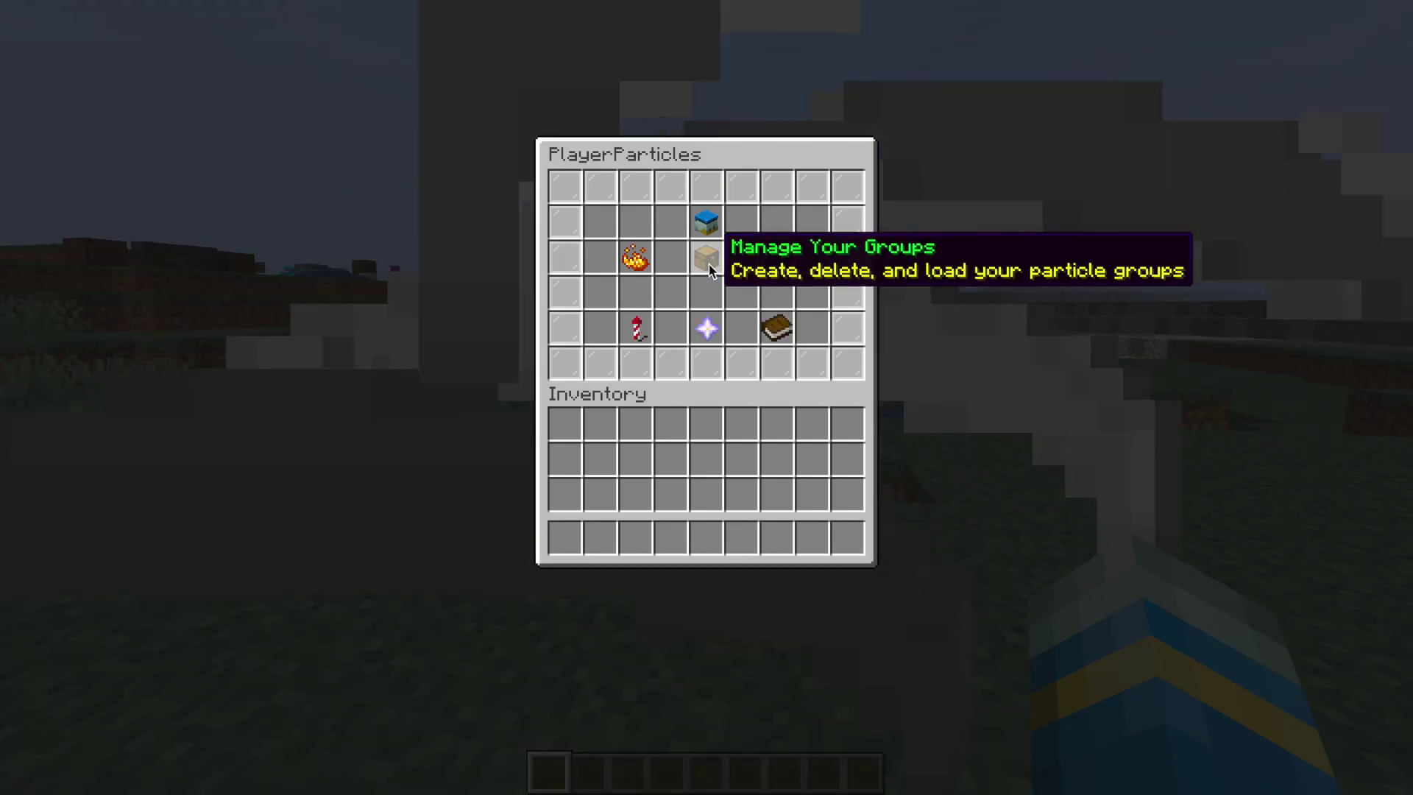
click(708, 262)
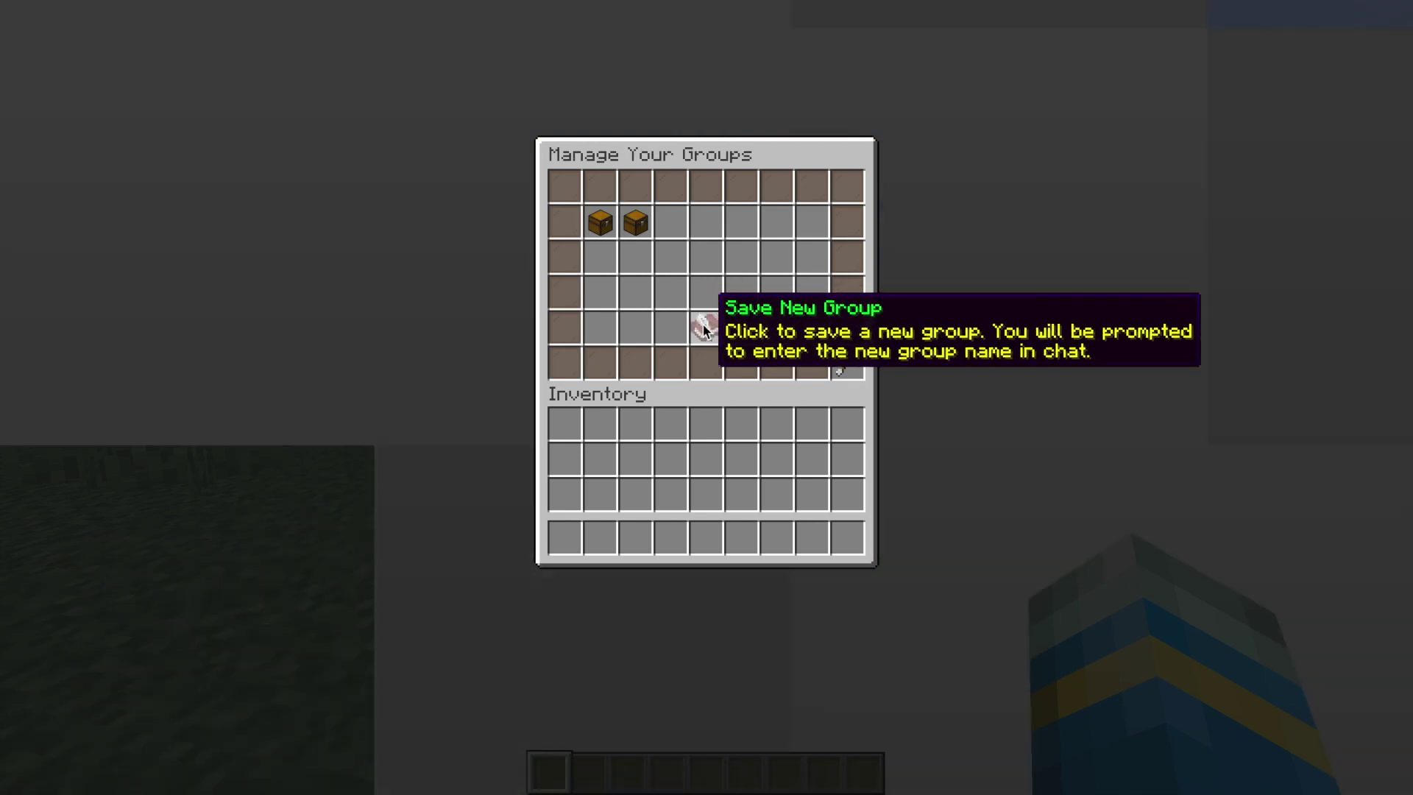
click(705, 328)
key(t)
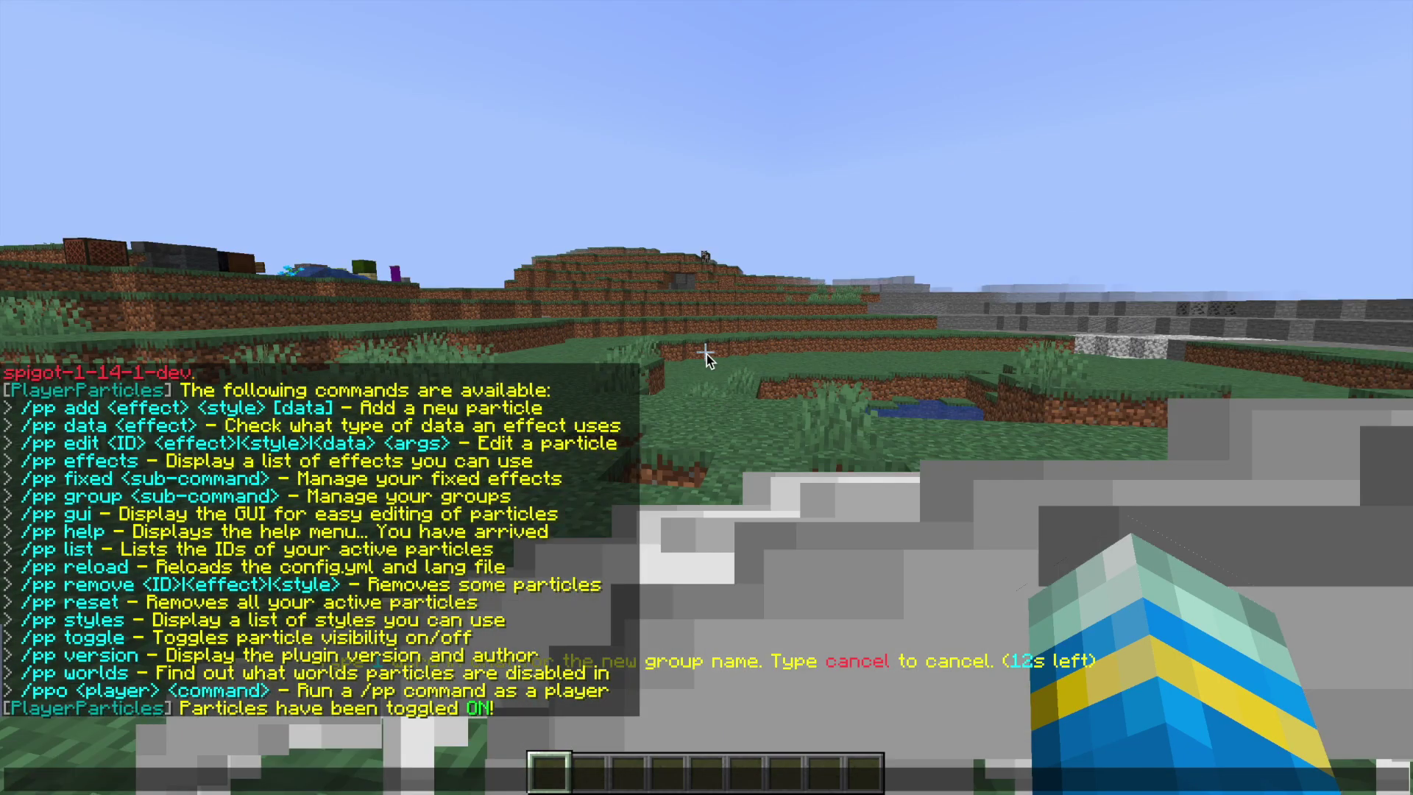
text(third)
key(Return)
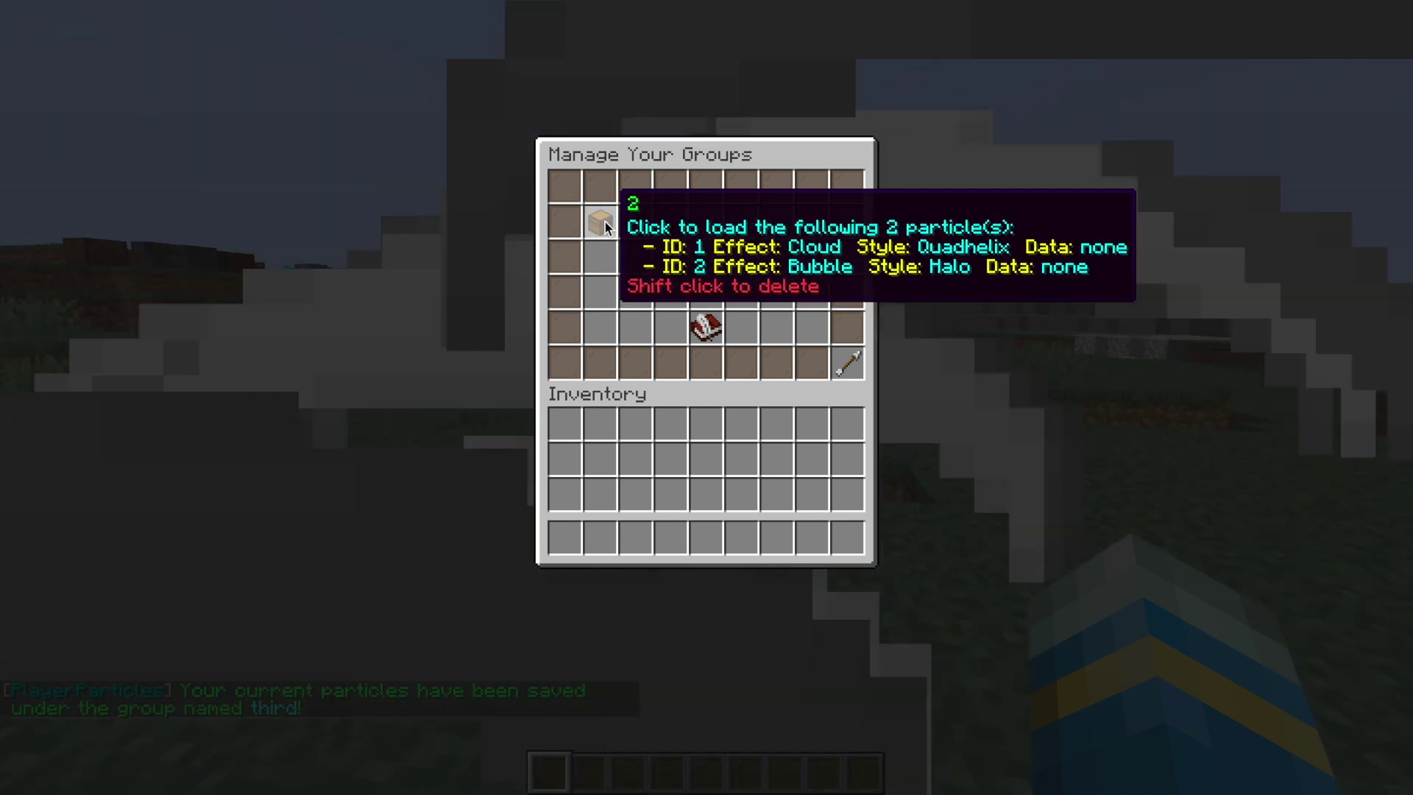
click(603, 219)
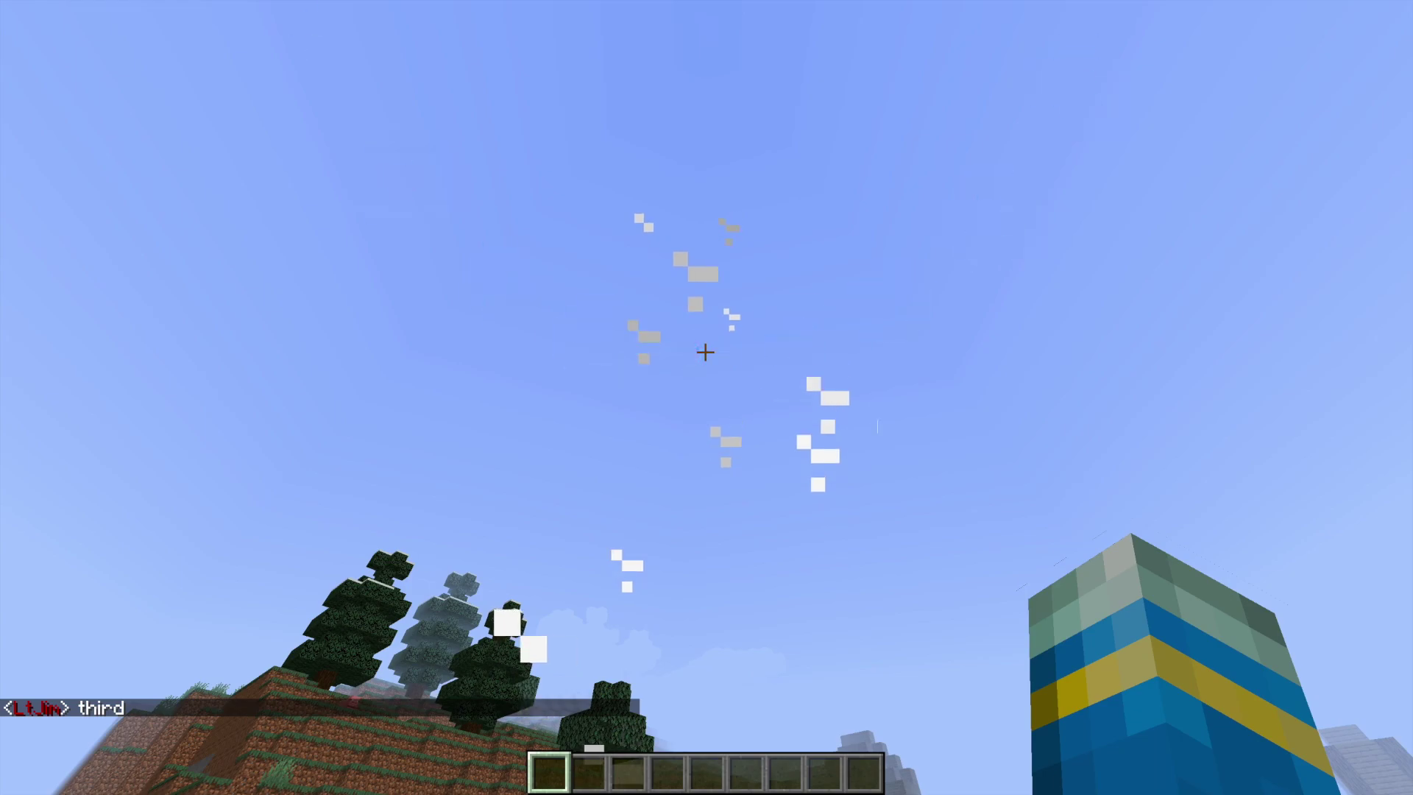
Step: Delete the saved group "third" and load the group "test"
text(t)
text(/pp)
key(Return)
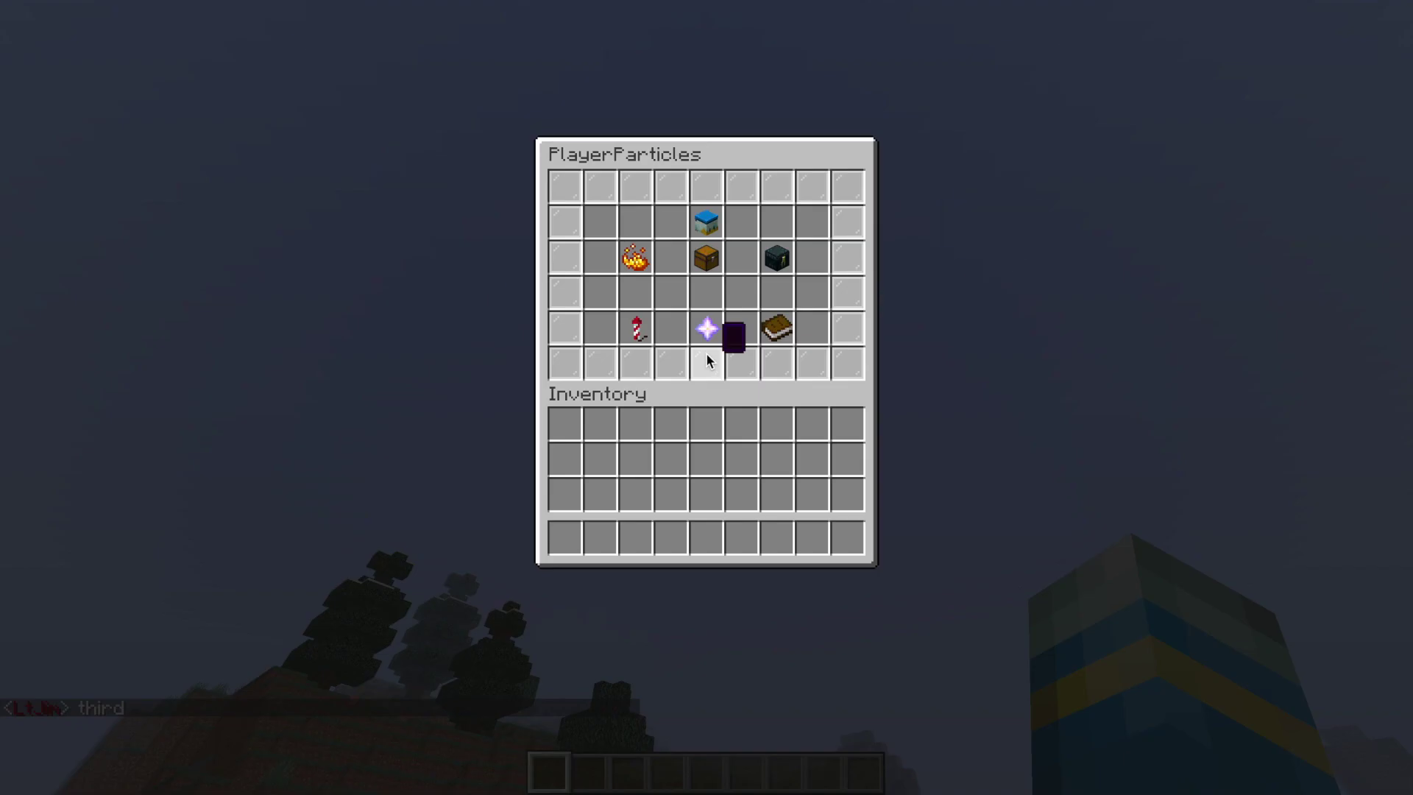
click(708, 267)
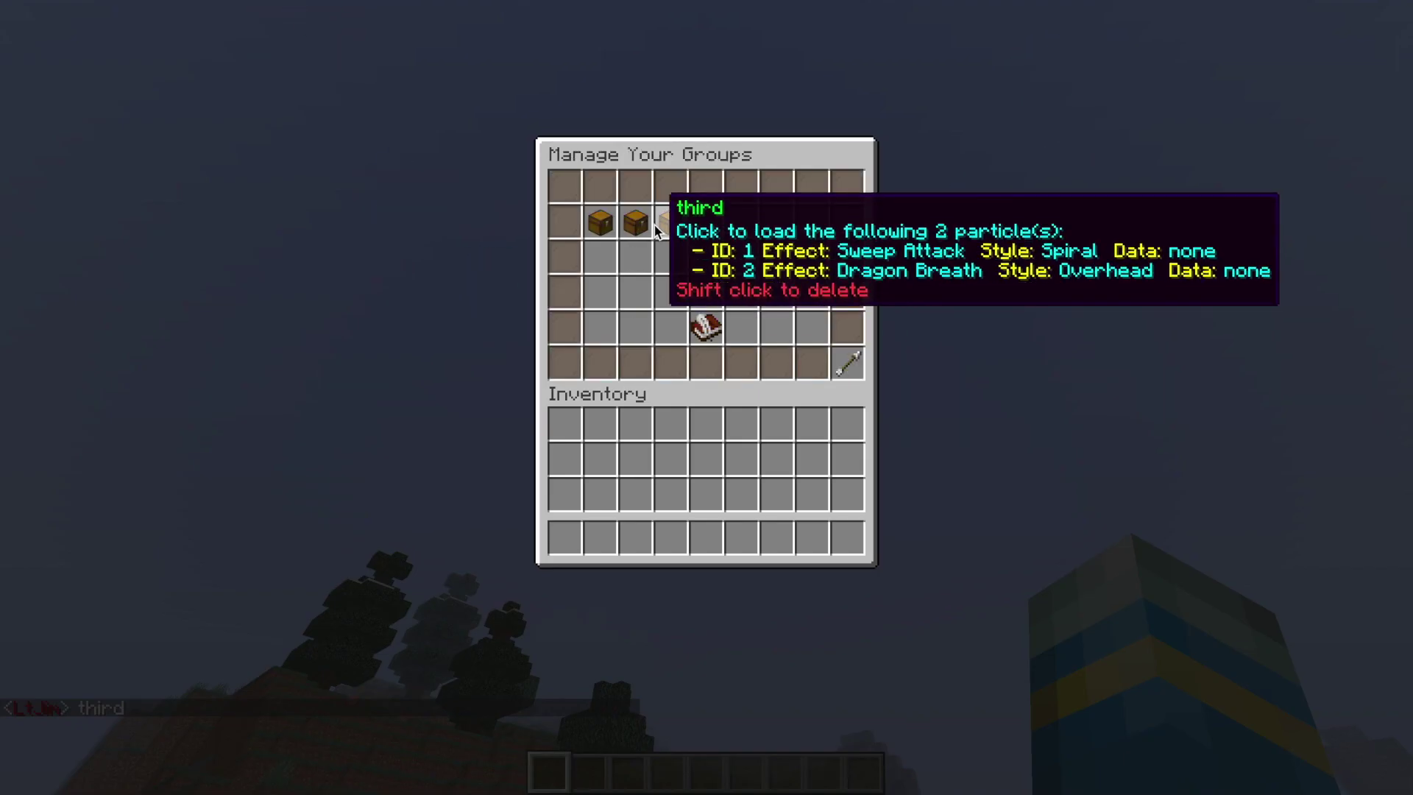
shift+click(669, 223)
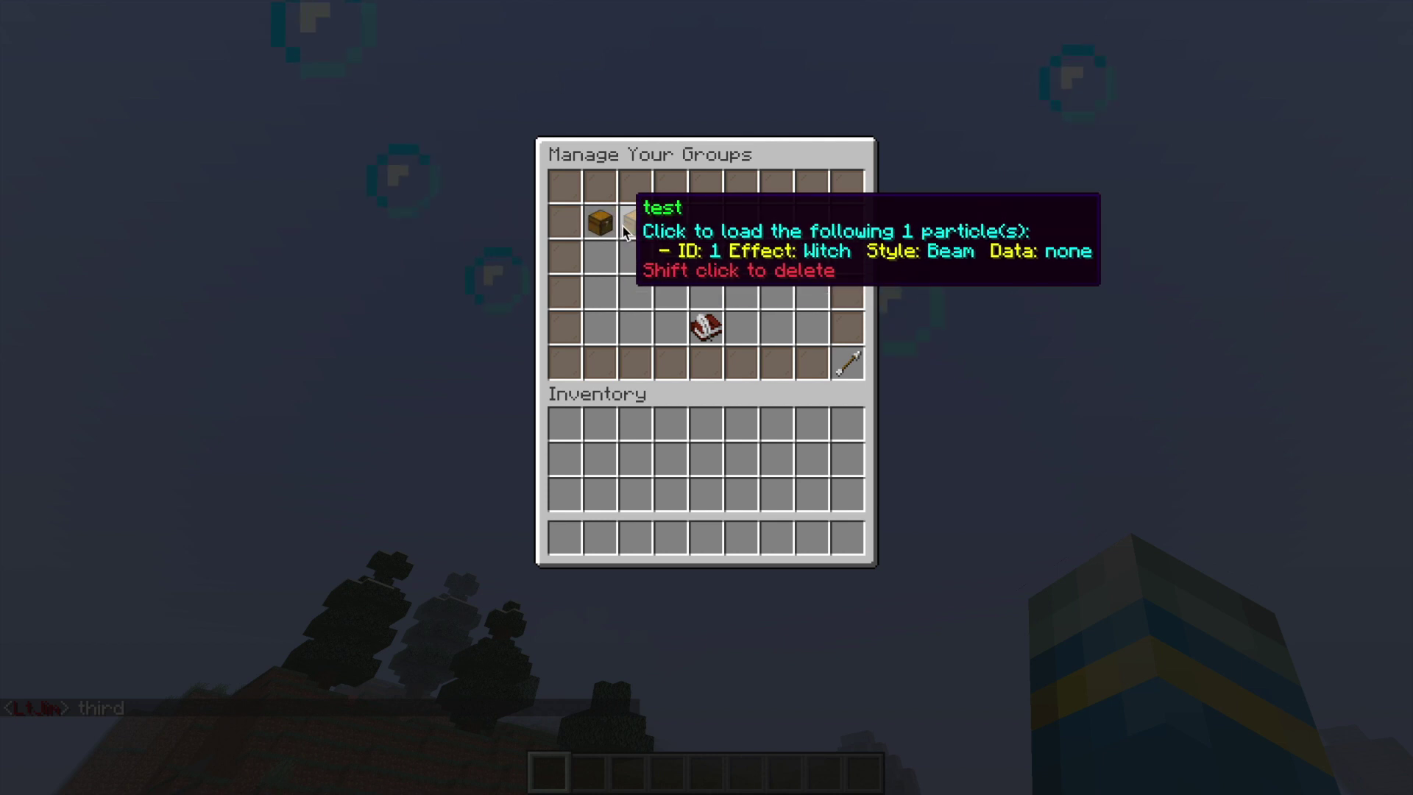
click(621, 224)
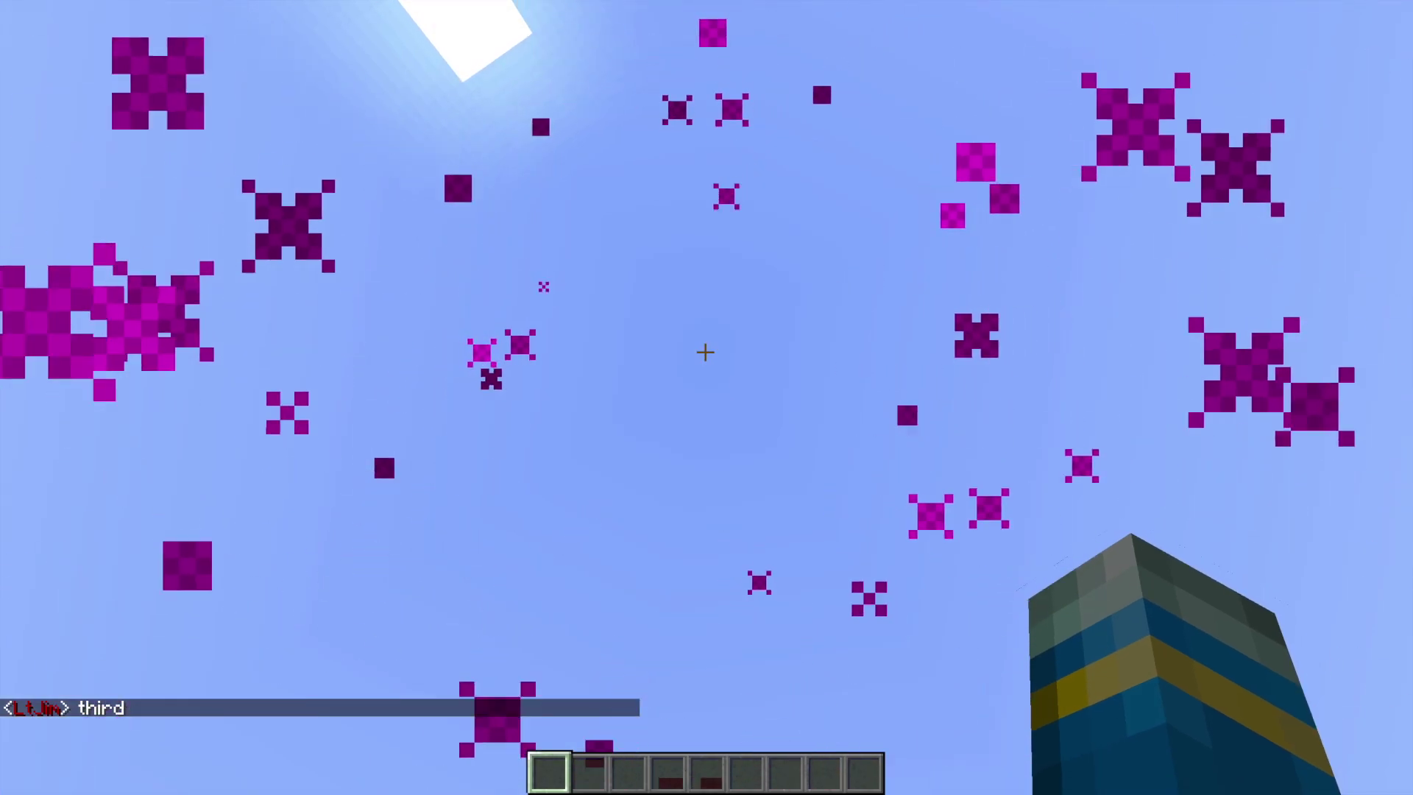
Step: Reset all active particles from the particle management screen
key(t)
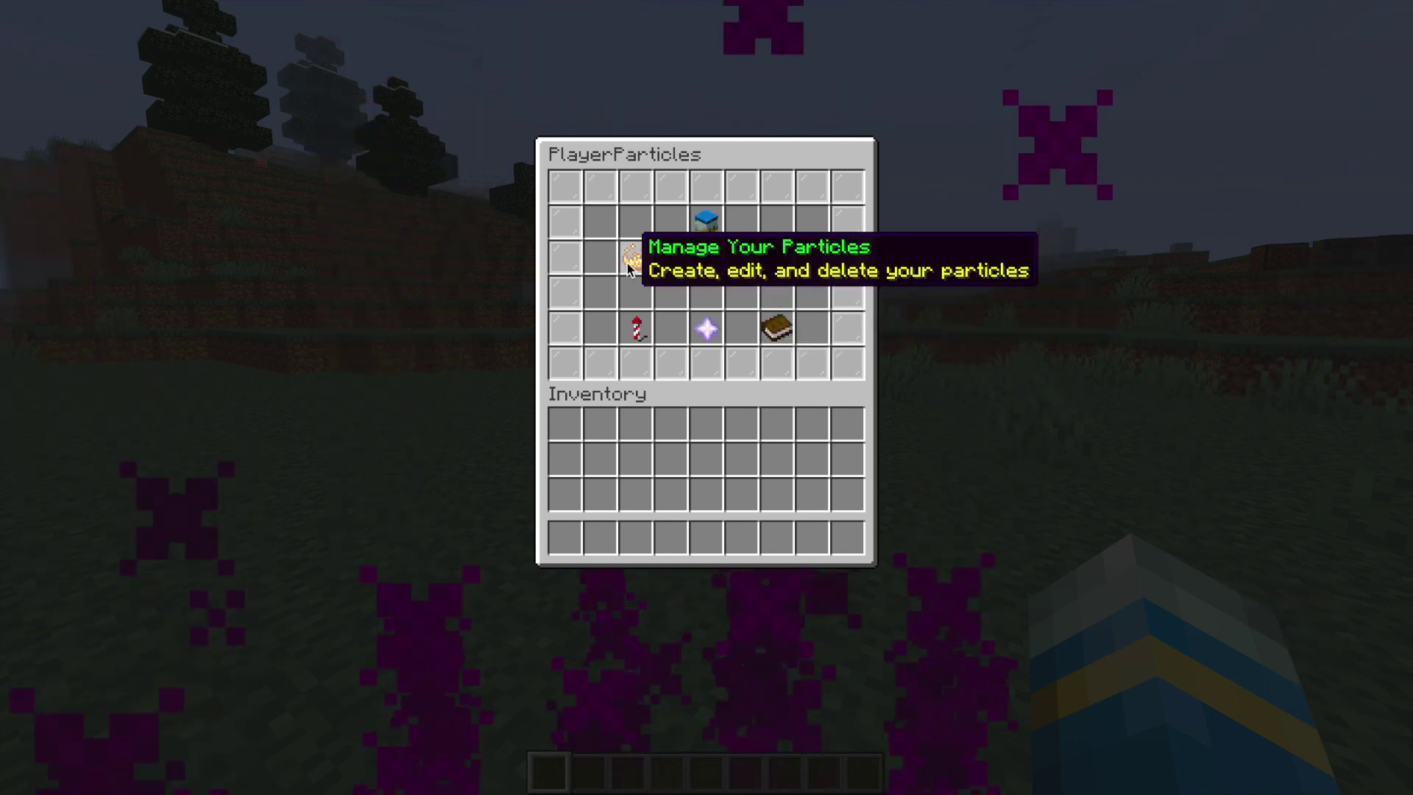
click(630, 259)
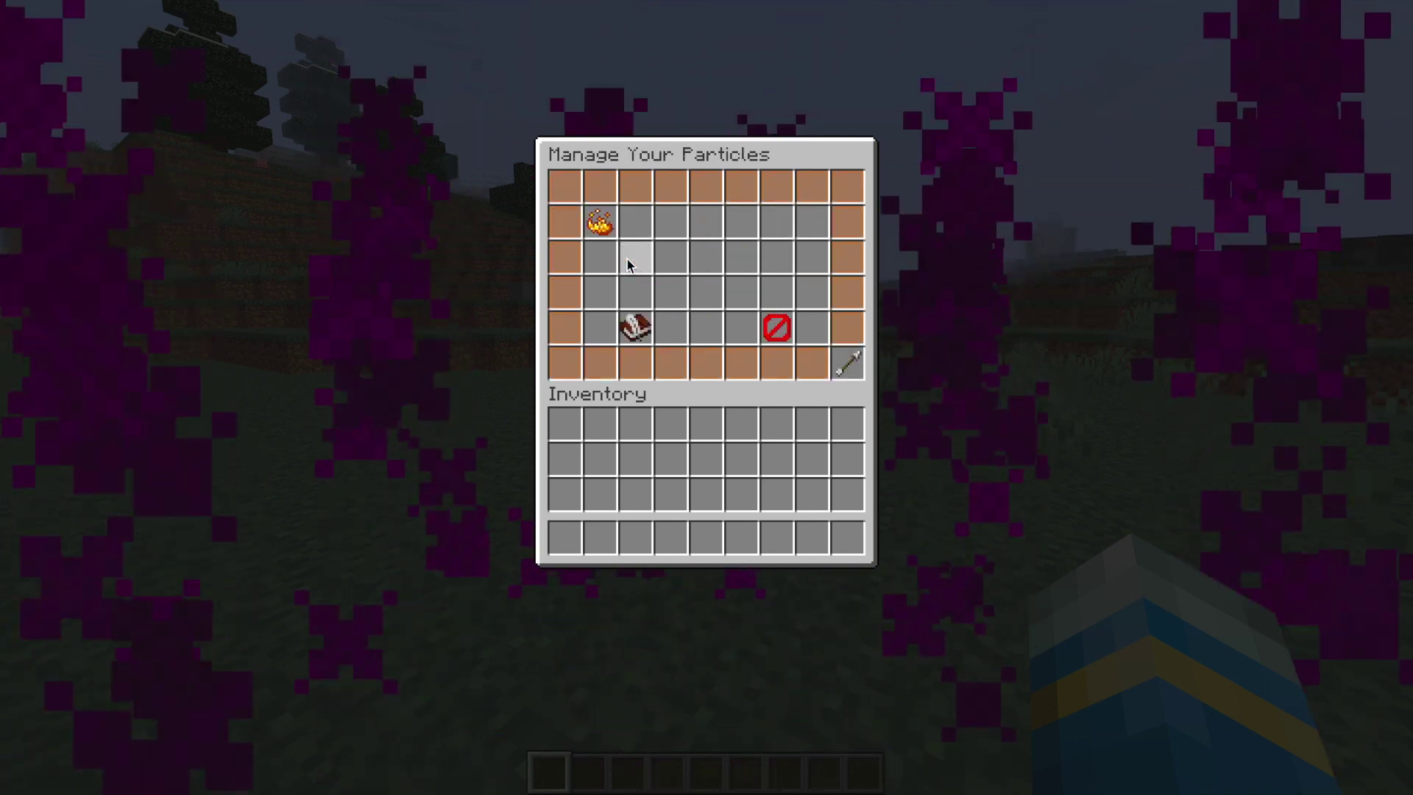
click(774, 329)
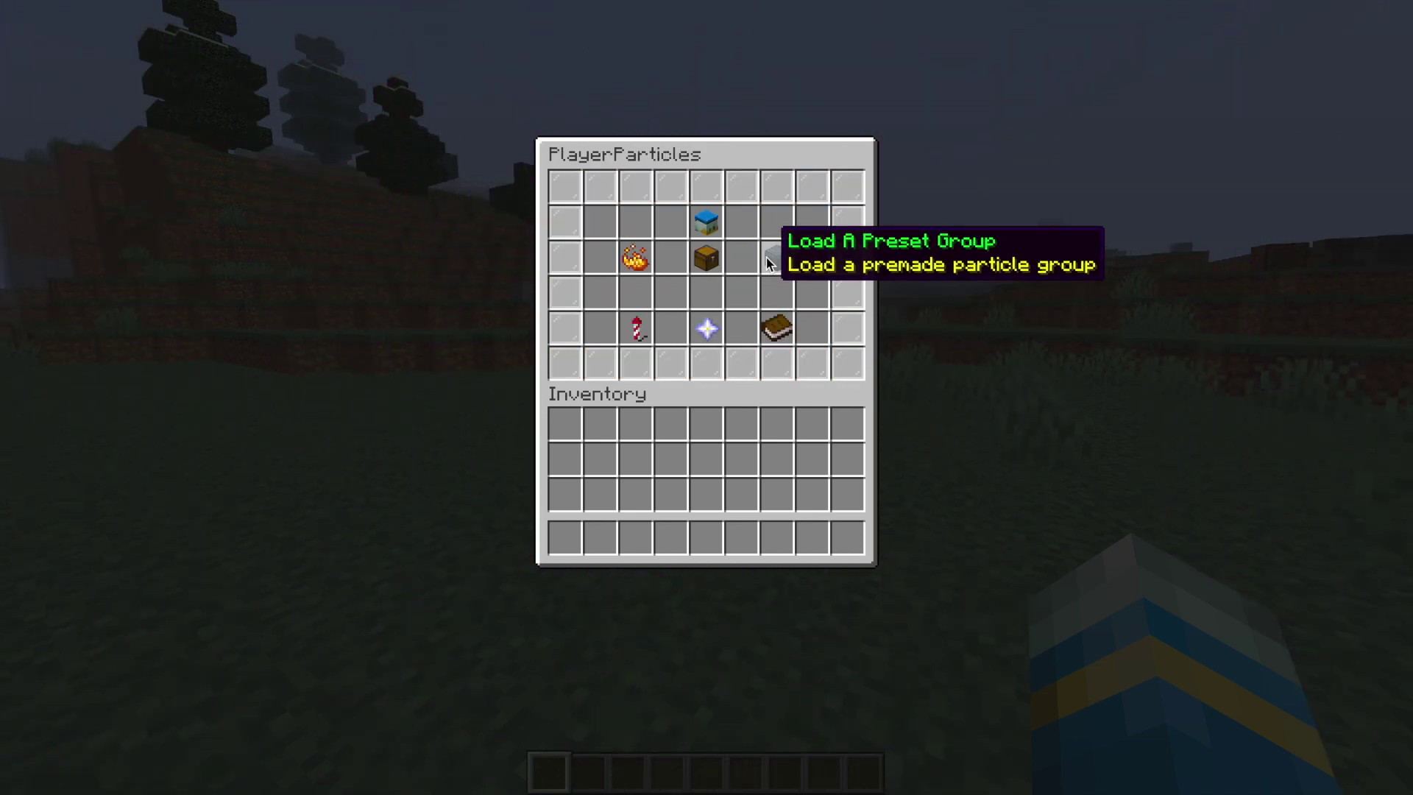
Step: Load the first preset particle group, and replace it with another preset group
click(766, 261)
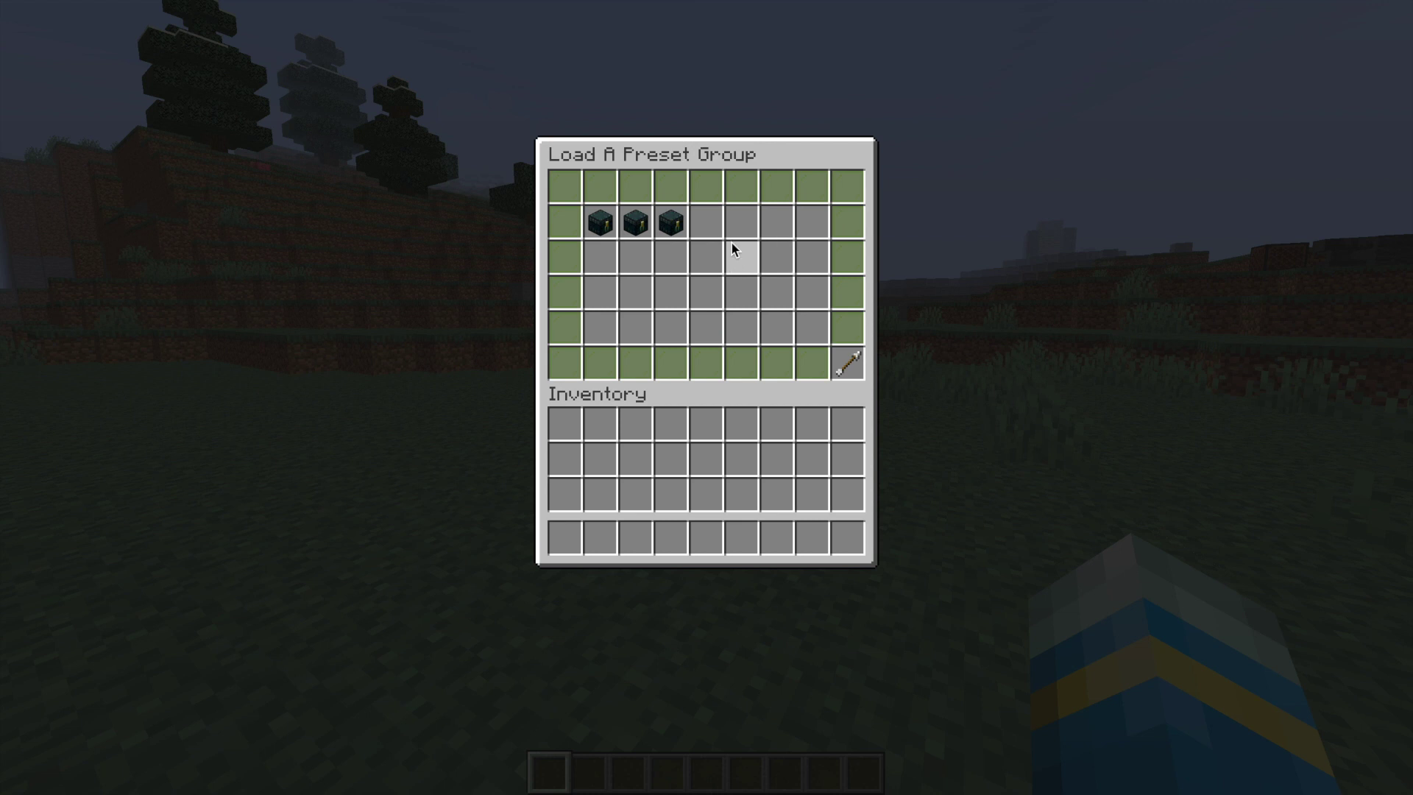
click(586, 218)
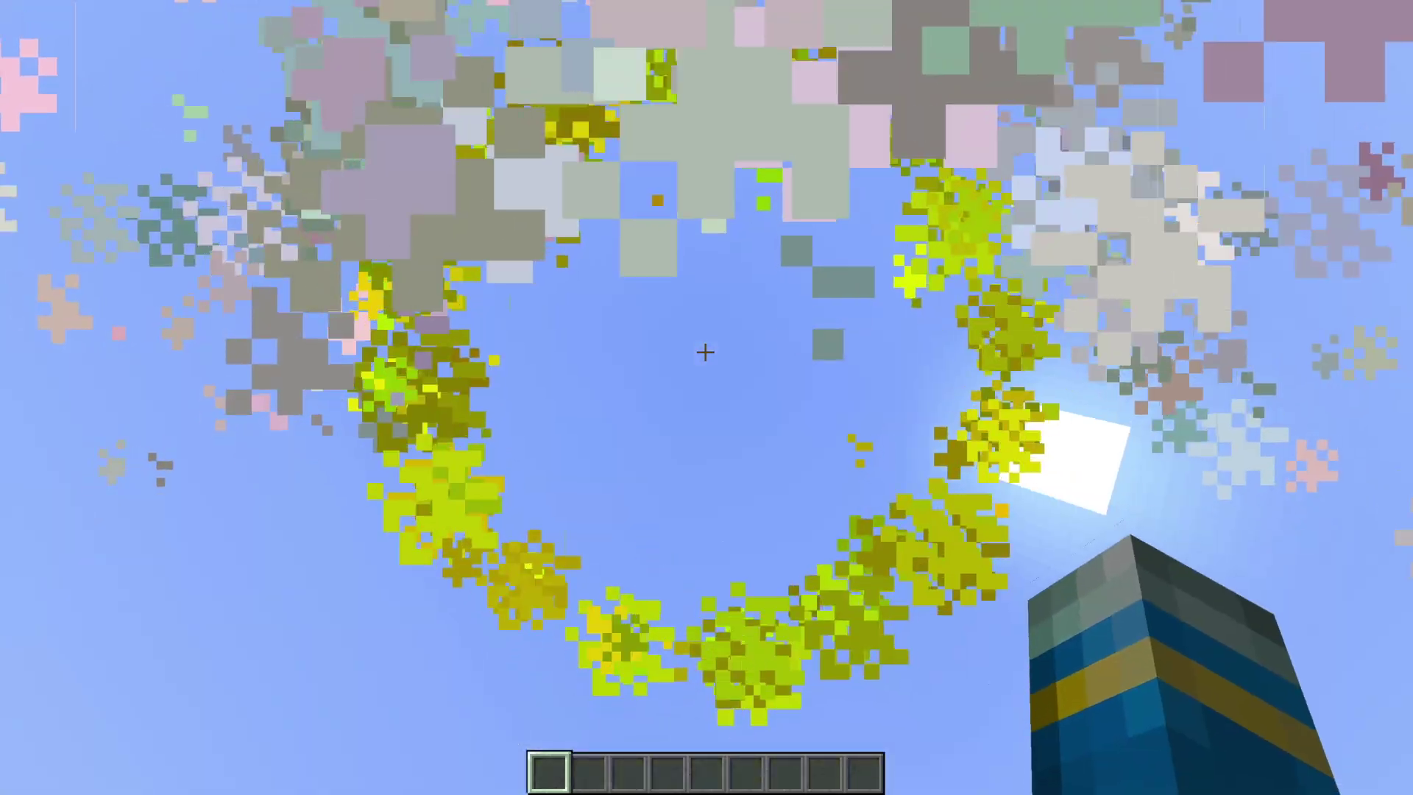
text(t)
text(/ppo)
key(Return)
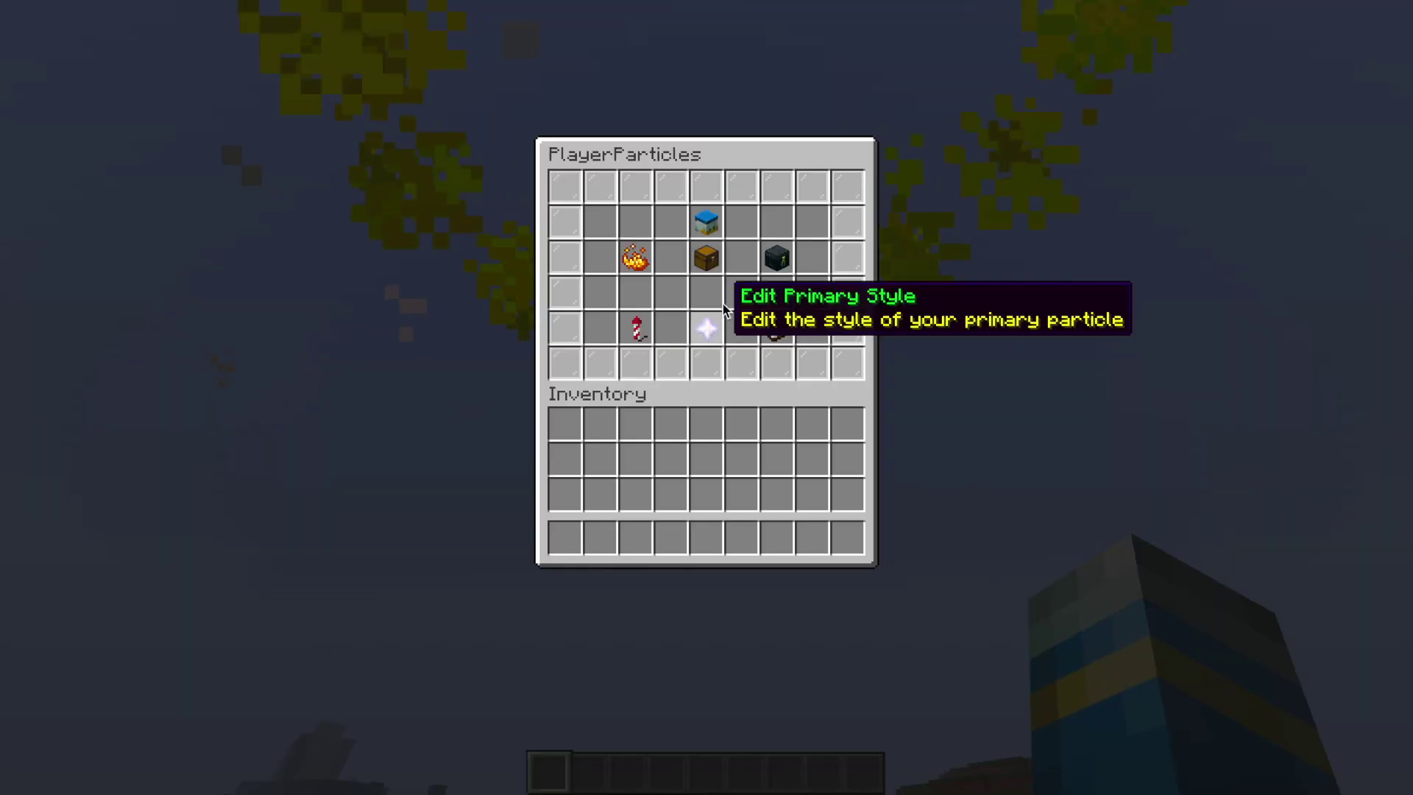
click(666, 224)
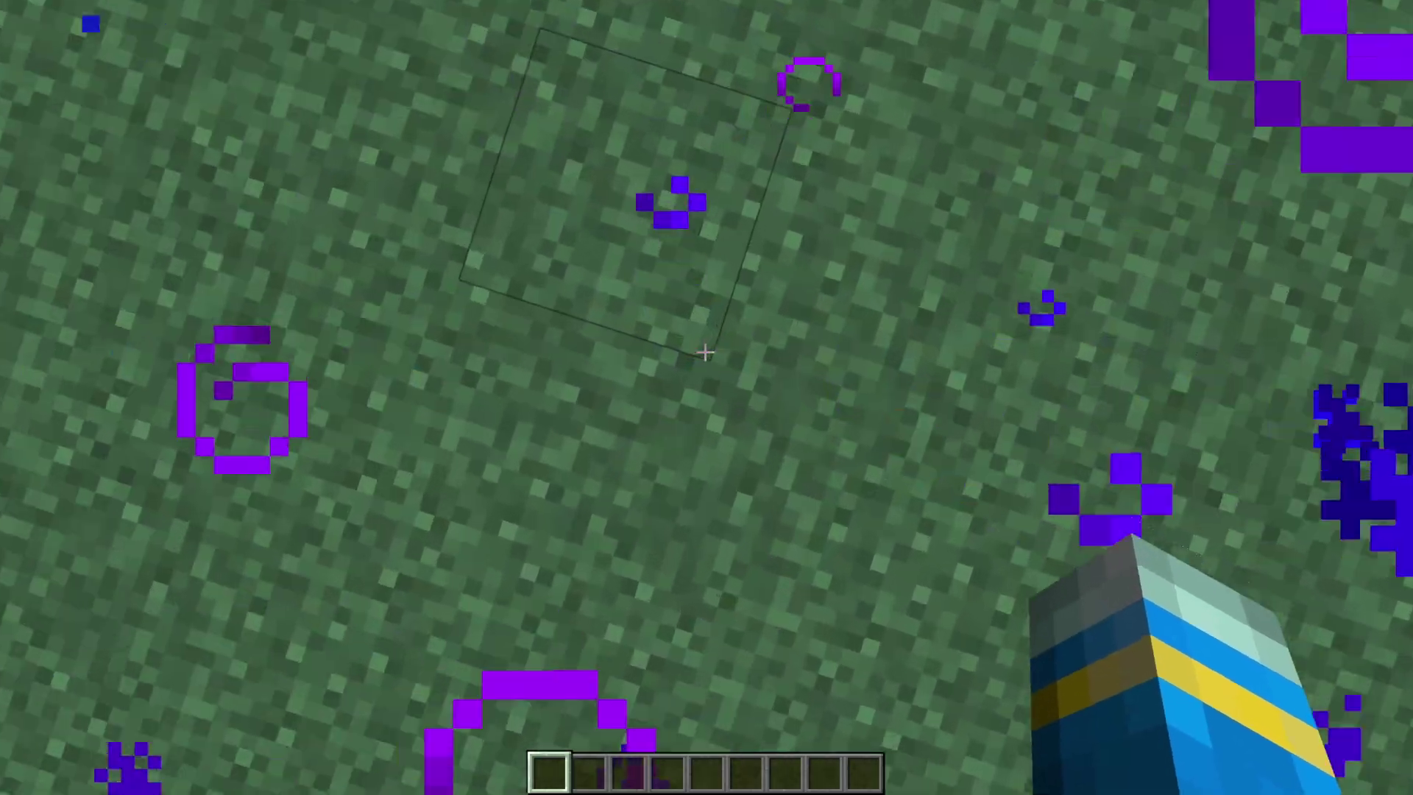
Step: Reopen the PlayerParticles GUI and load the third preset particle group
text(/pp)
key(Return)
click(777, 259)
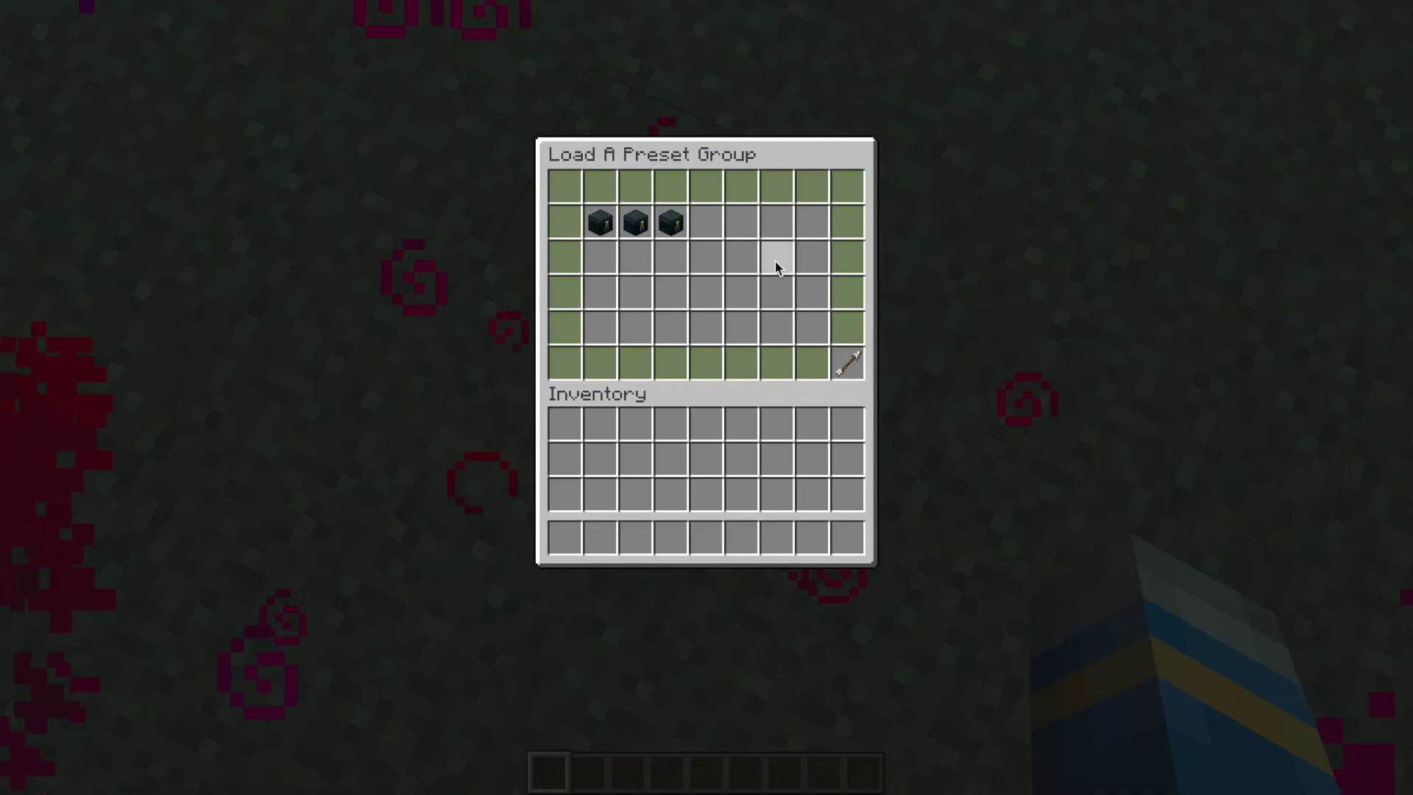
click(680, 218)
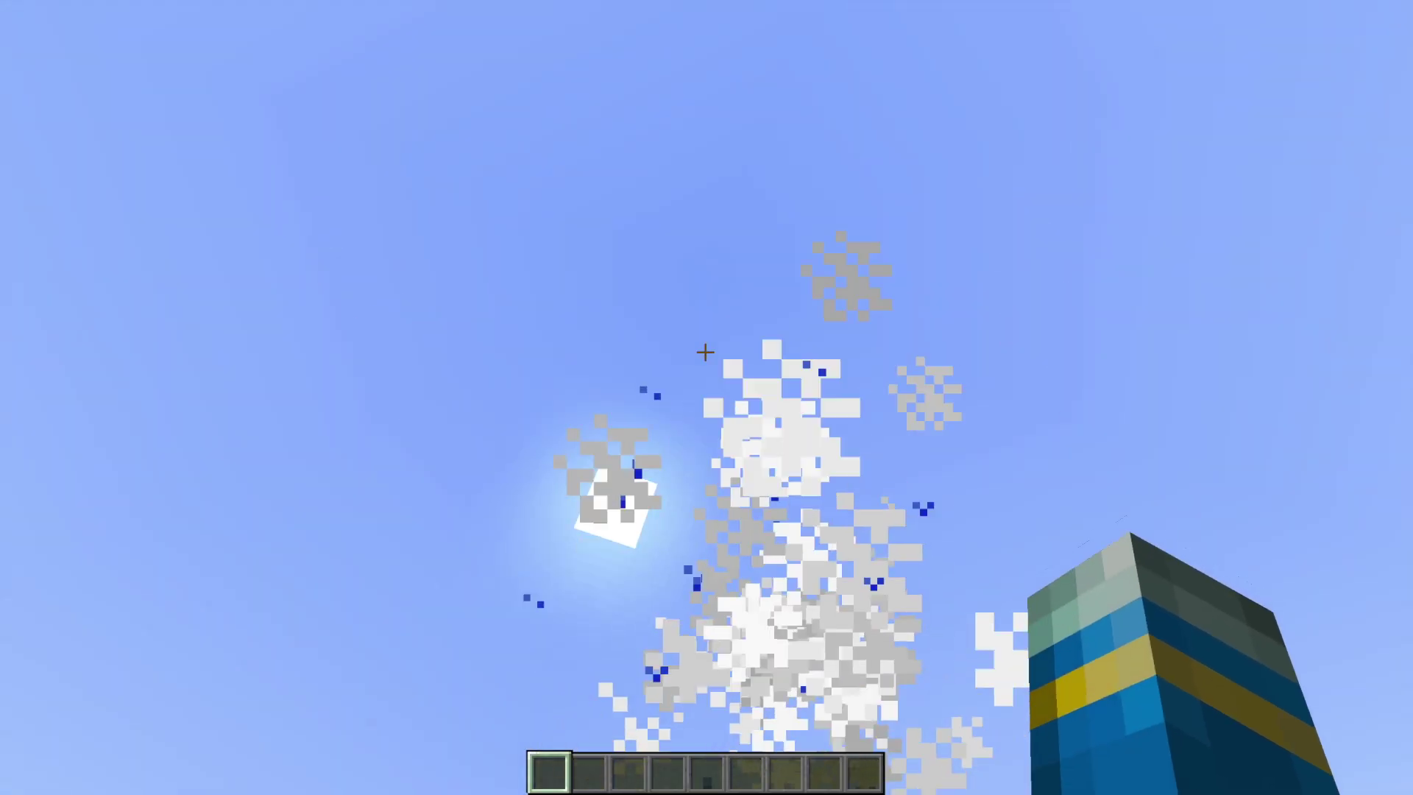
Step: View the main PlayerParticles menu and leave it again
key(slash)
text(pp)
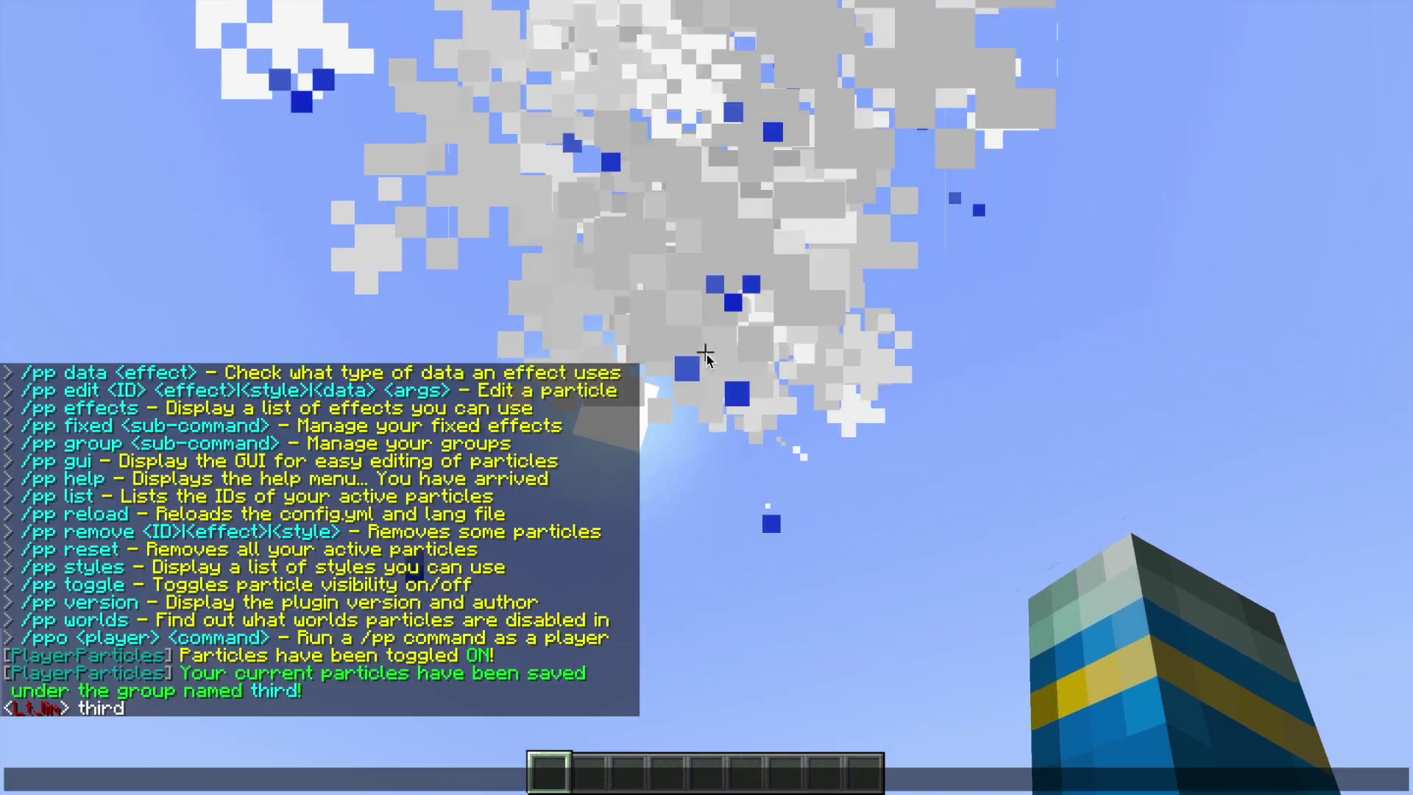
key(Return)
key(Escape)
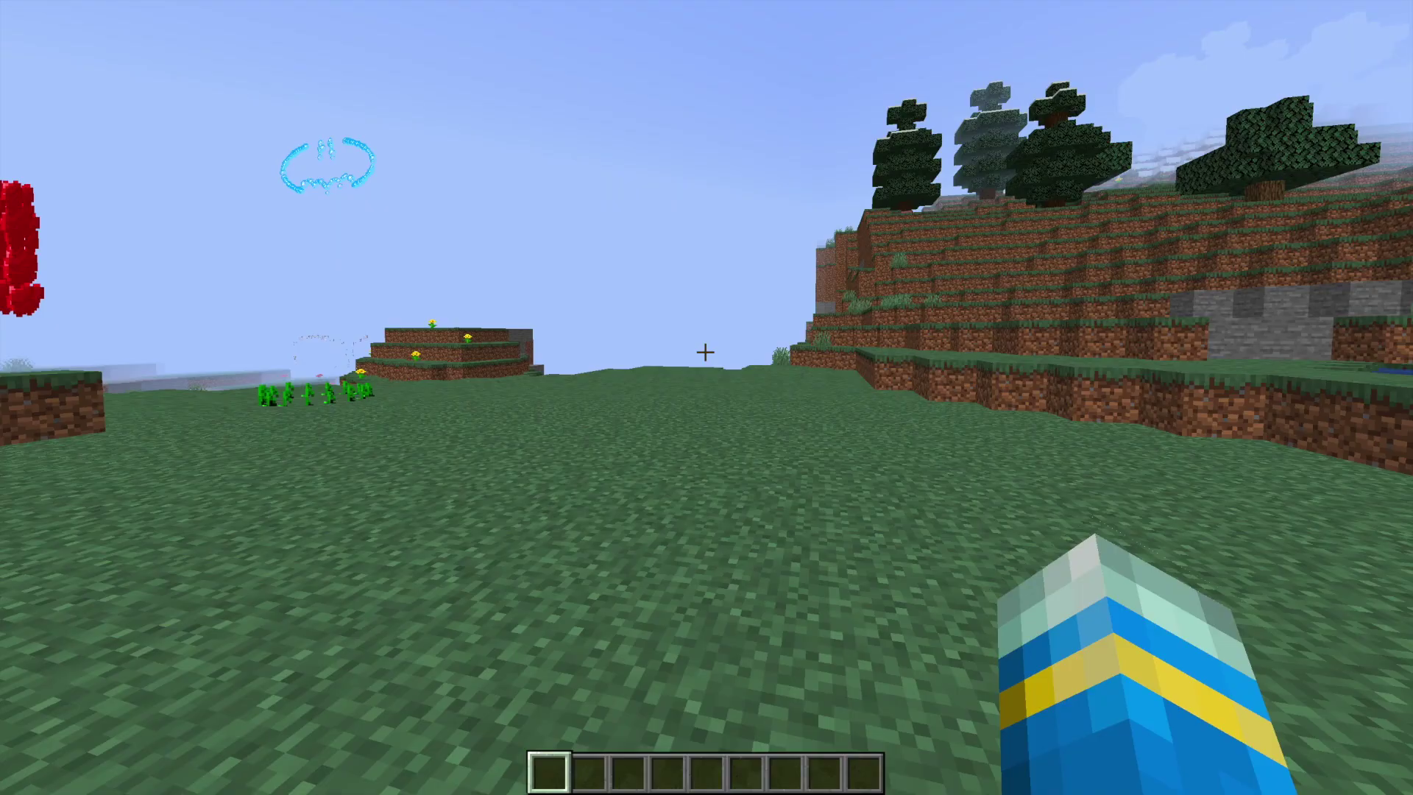
key(slash)
text(pp)
key(Return)
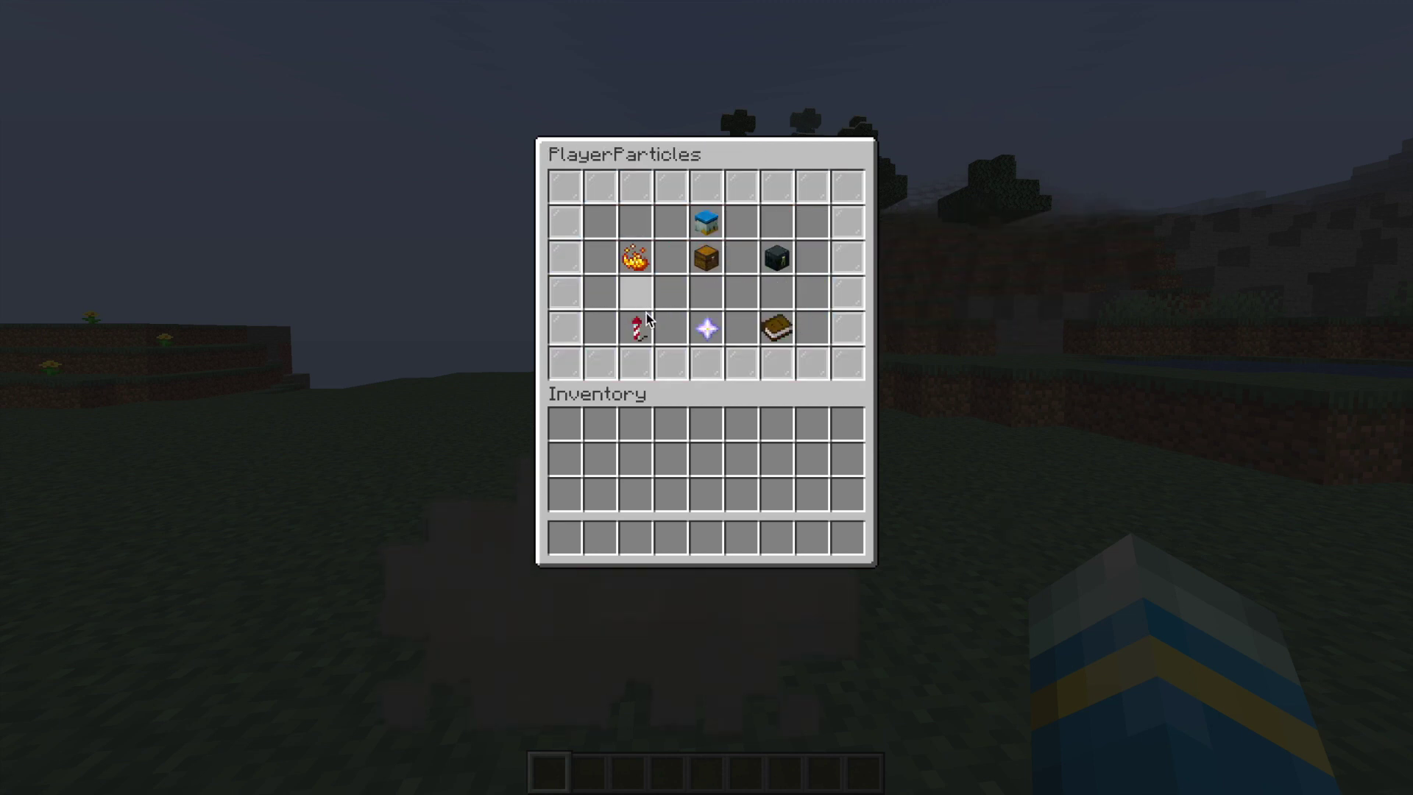
key(Escape)
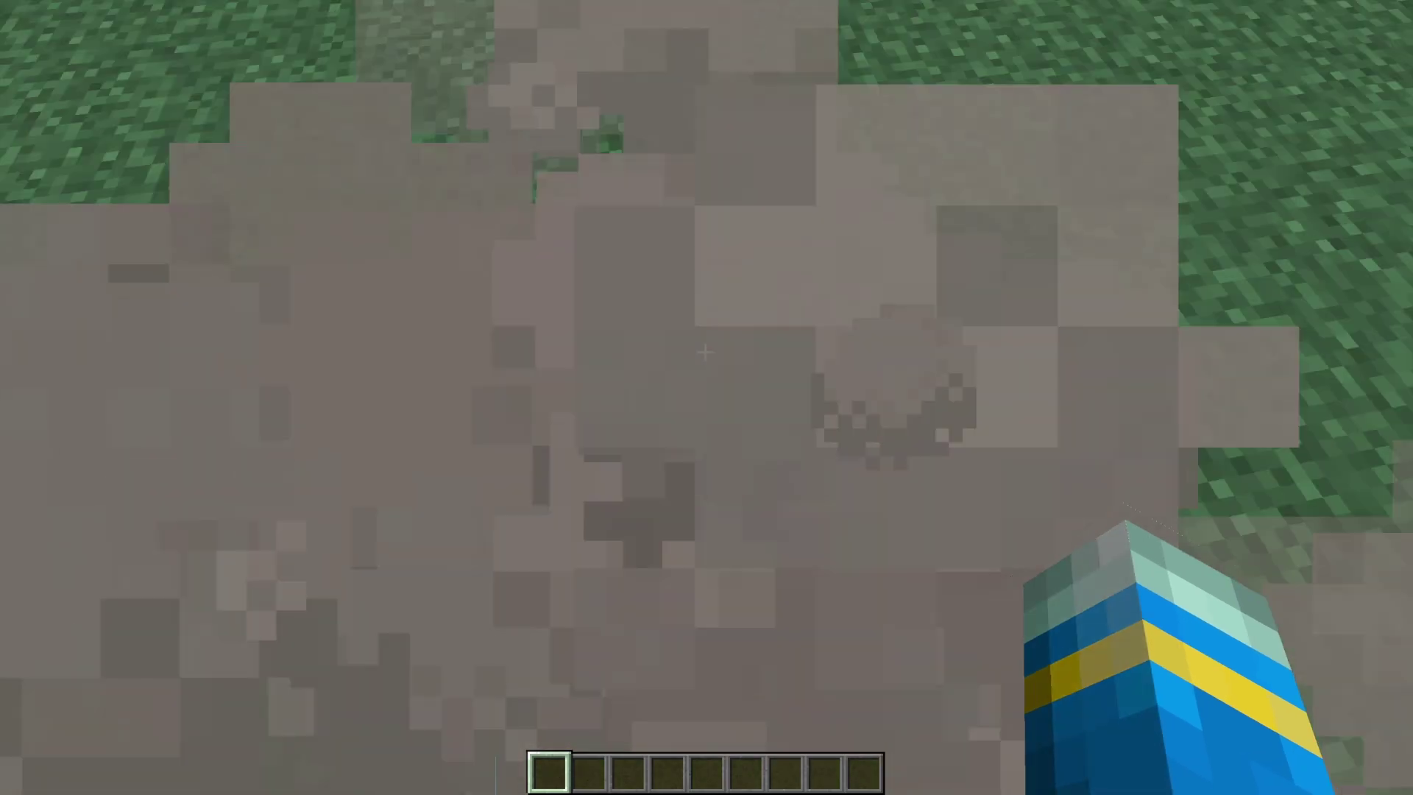
Step: Set the primary particle's effect to End Rod and leave the GUI
key(slash)
text(pp)
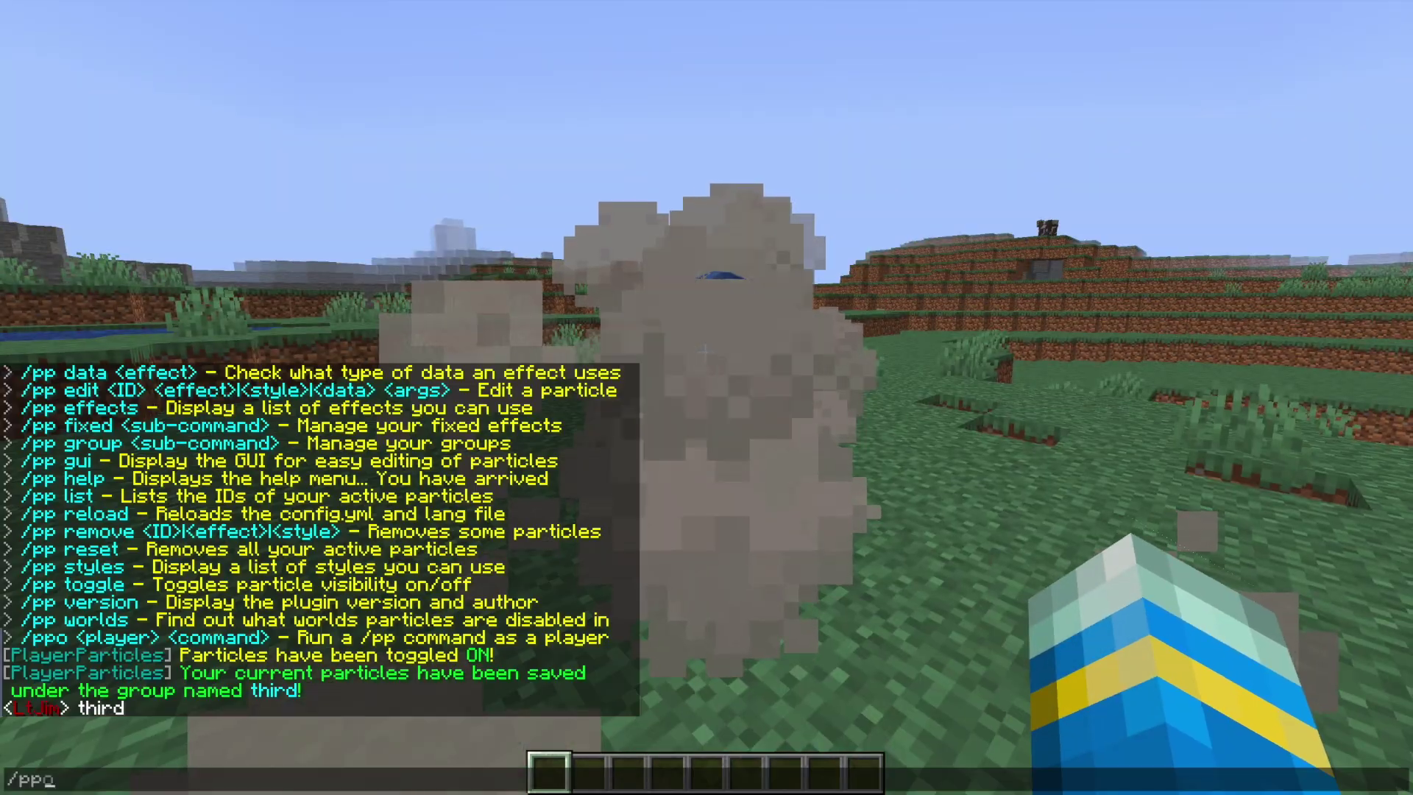
key(Return)
click(660, 338)
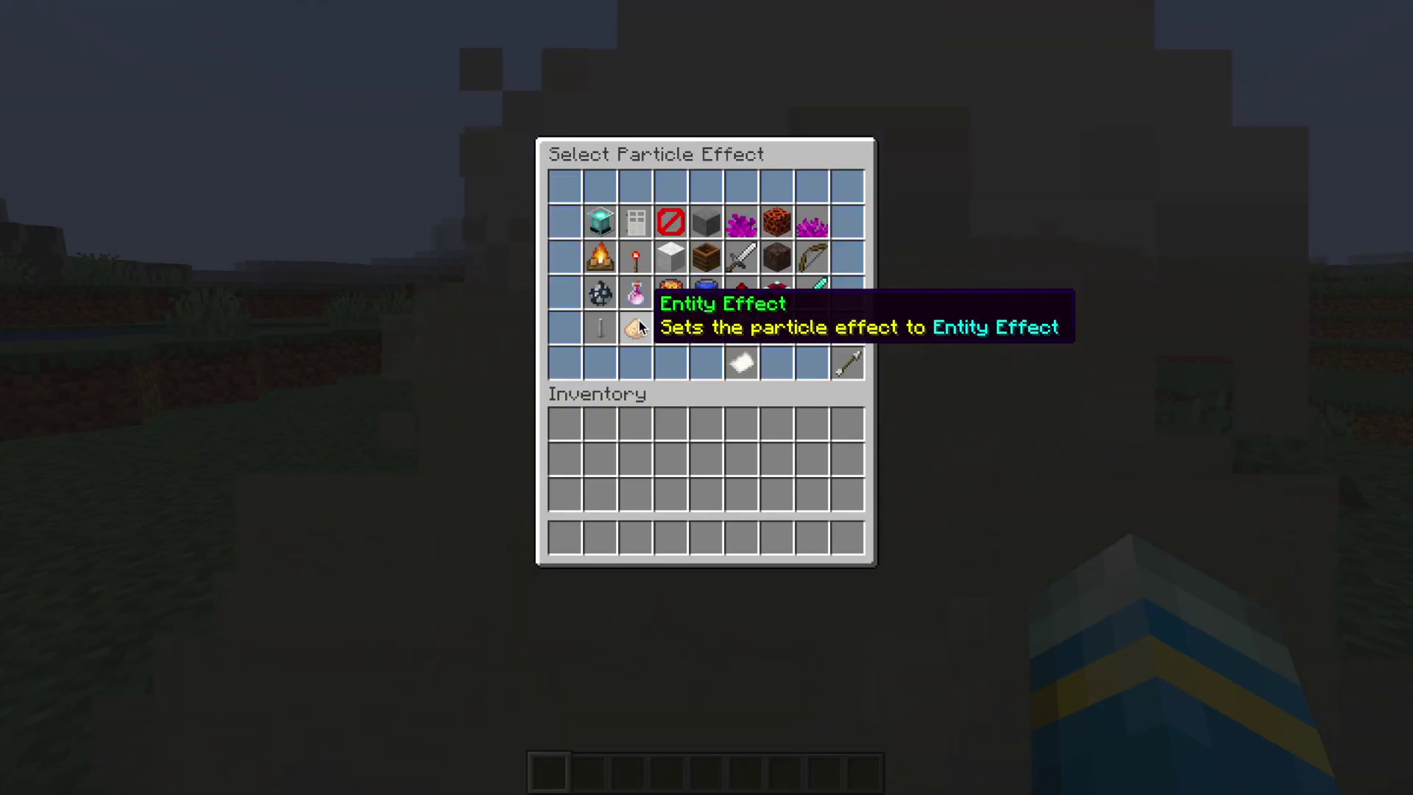
click(606, 323)
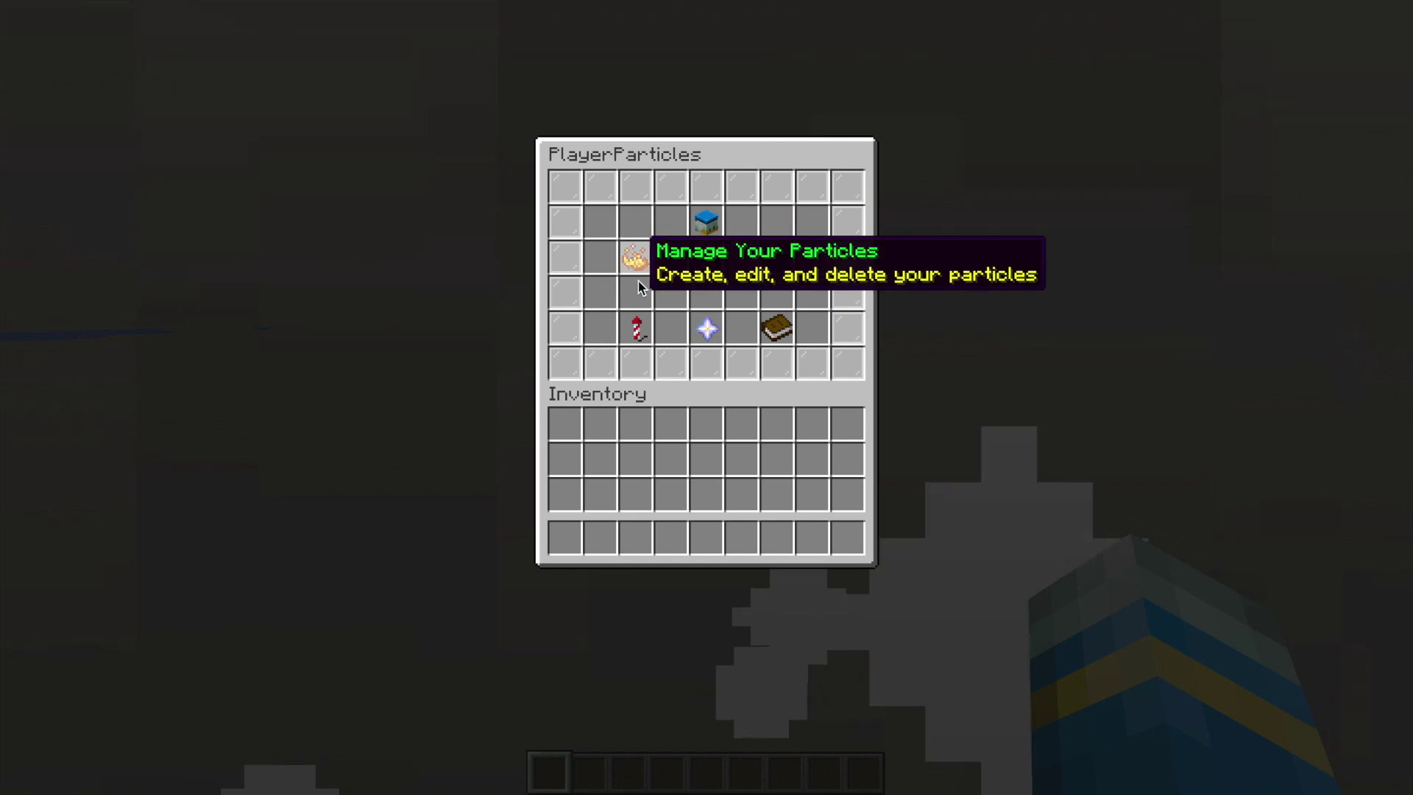
key(Escape)
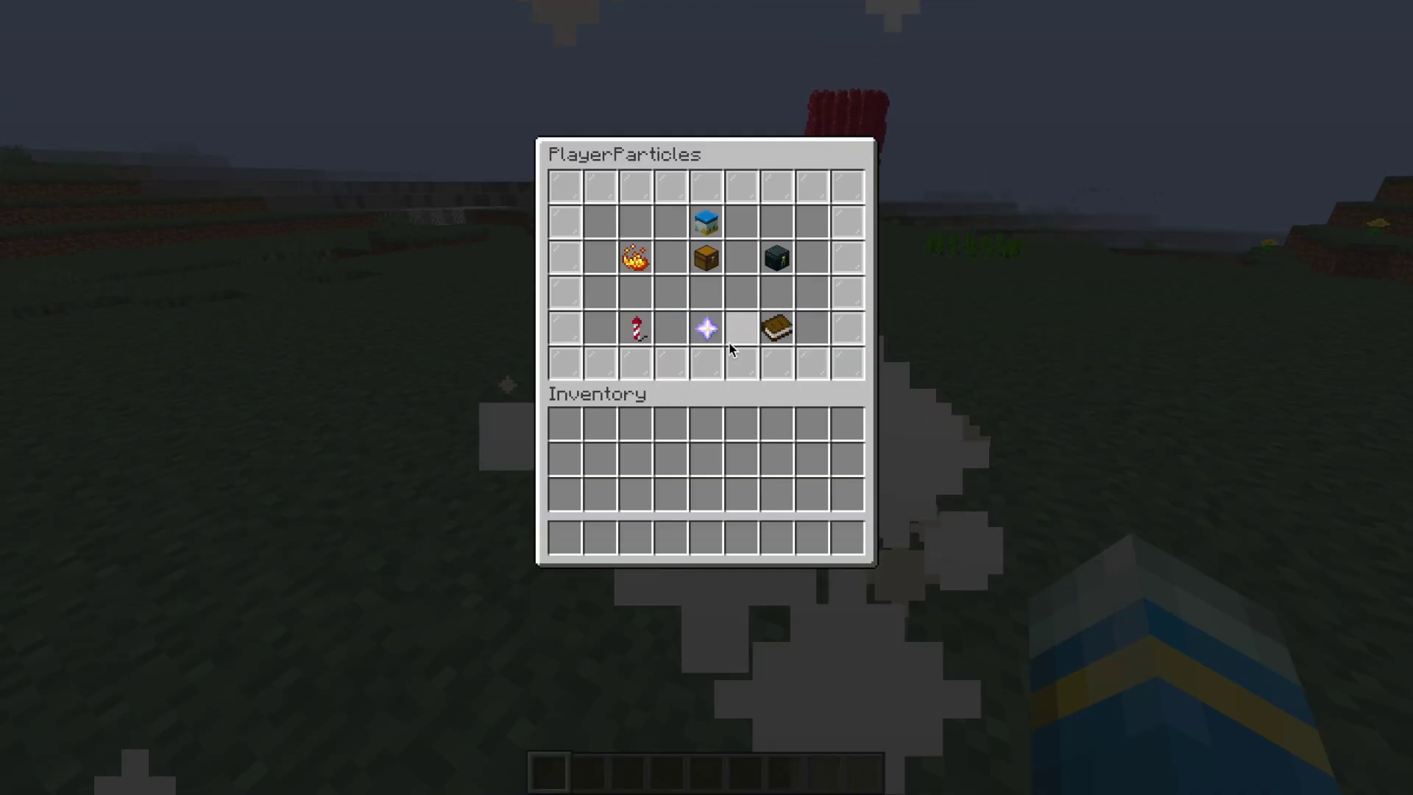
Step: Set the primary particle's style to Celebration and return to the game
click(706, 329)
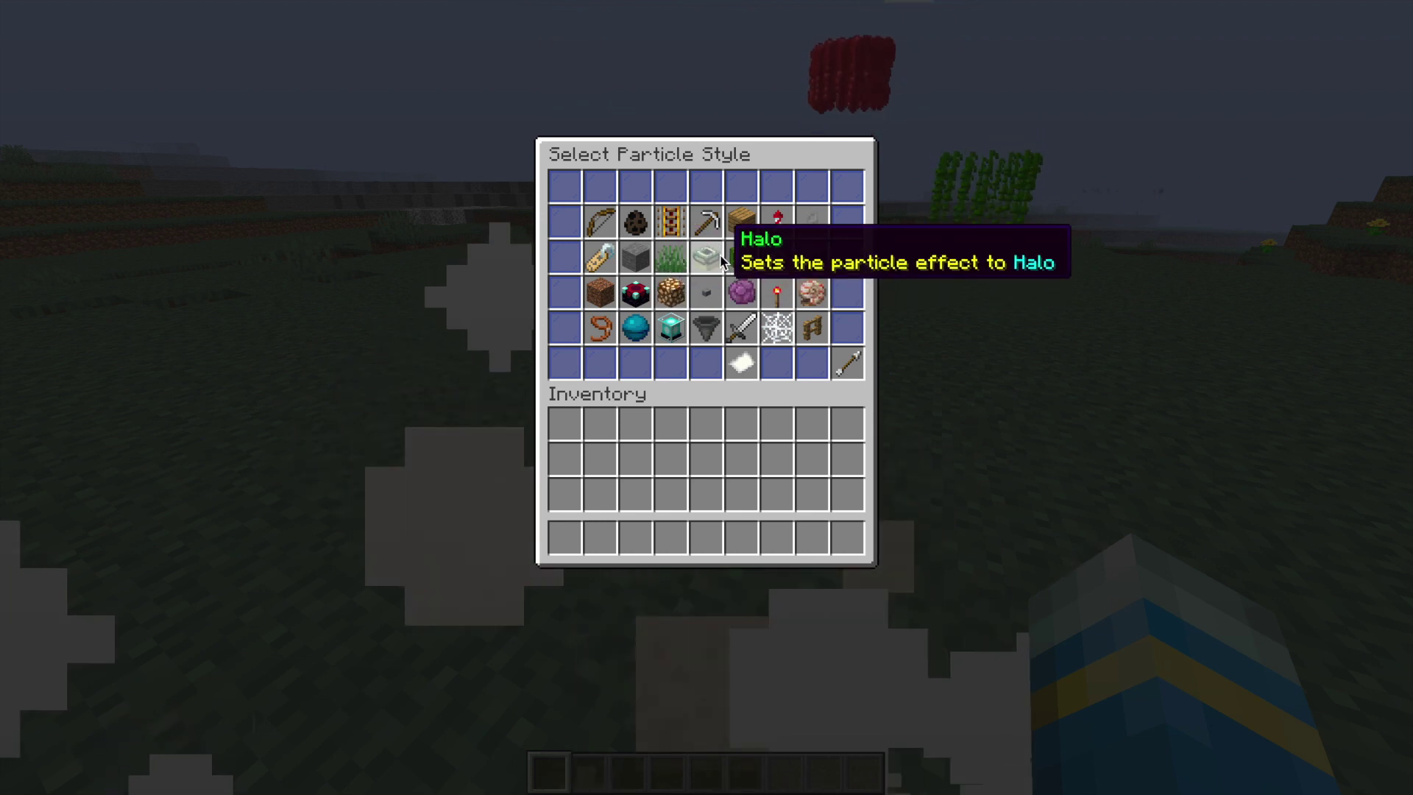
click(778, 222)
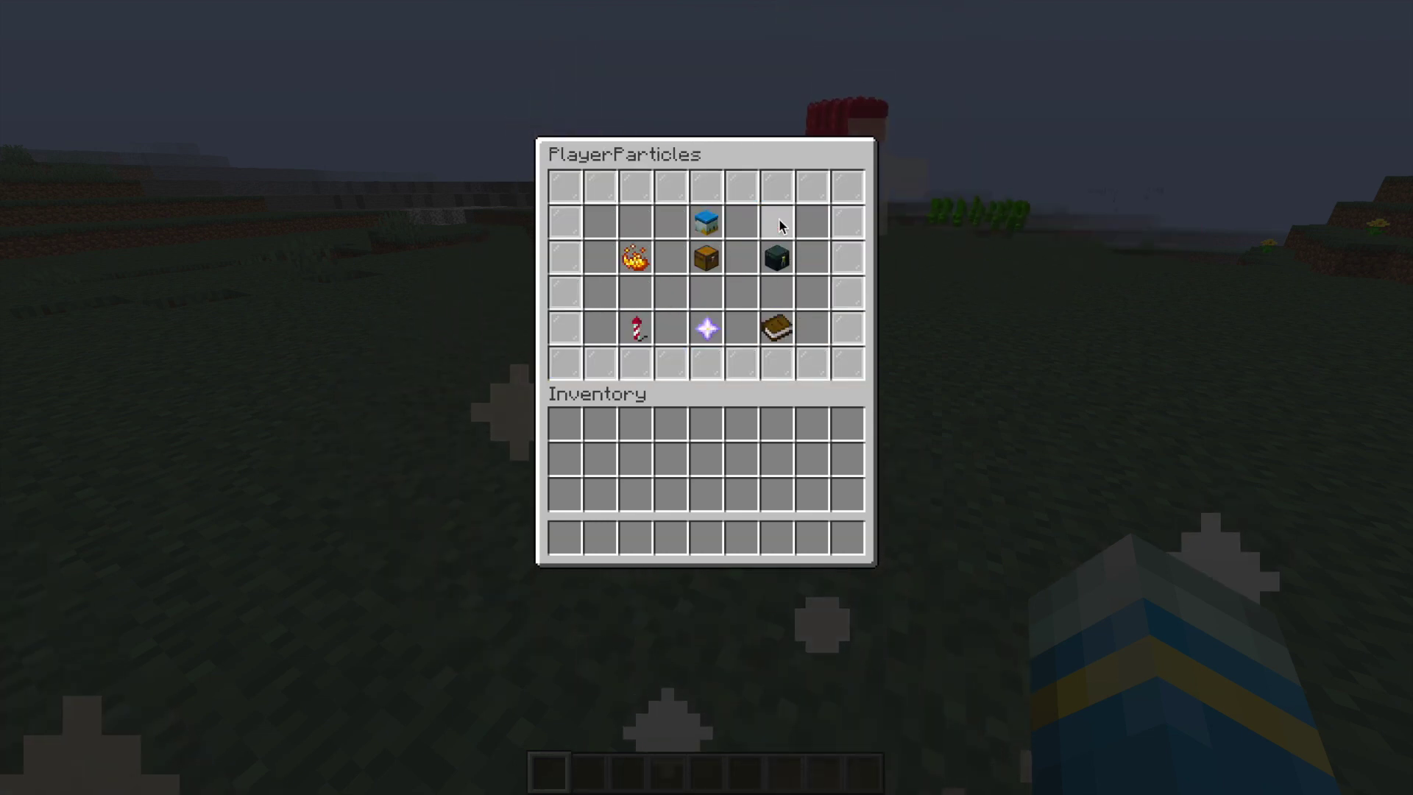
key(Escape)
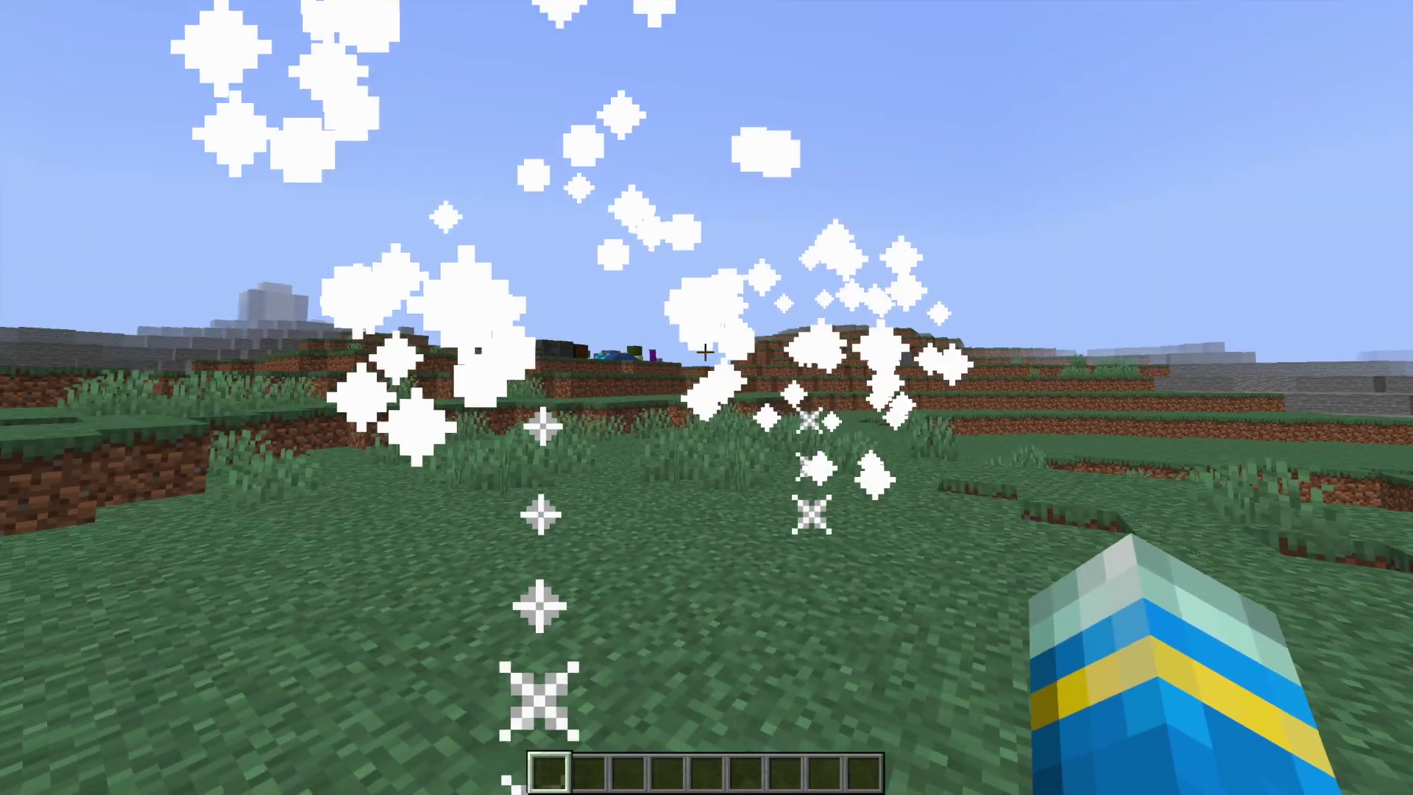
Step: Set the primary particle's effect to Ambient Entity Effect, open its data for editing, and leave the GUI
key(t)
key(Return)
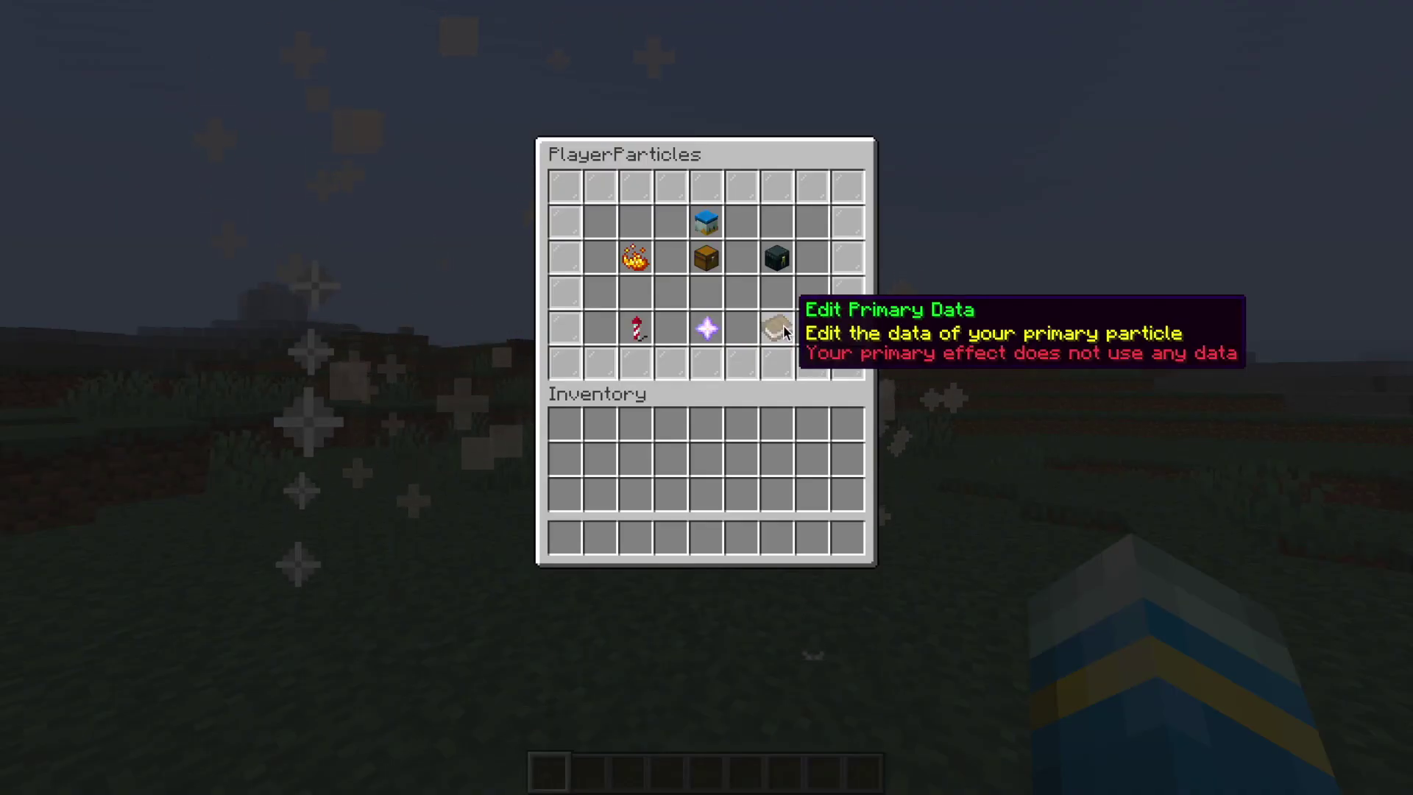
click(633, 328)
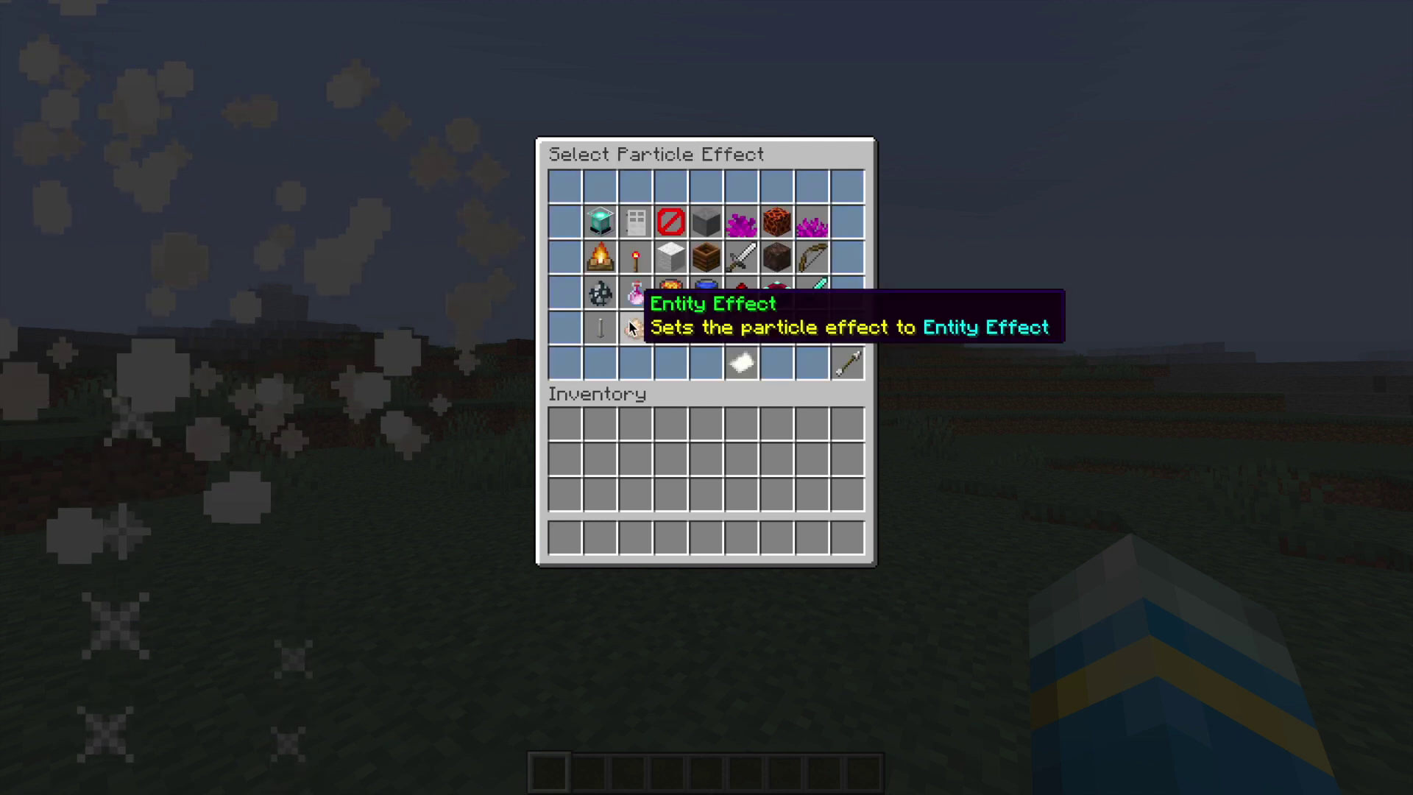
click(612, 235)
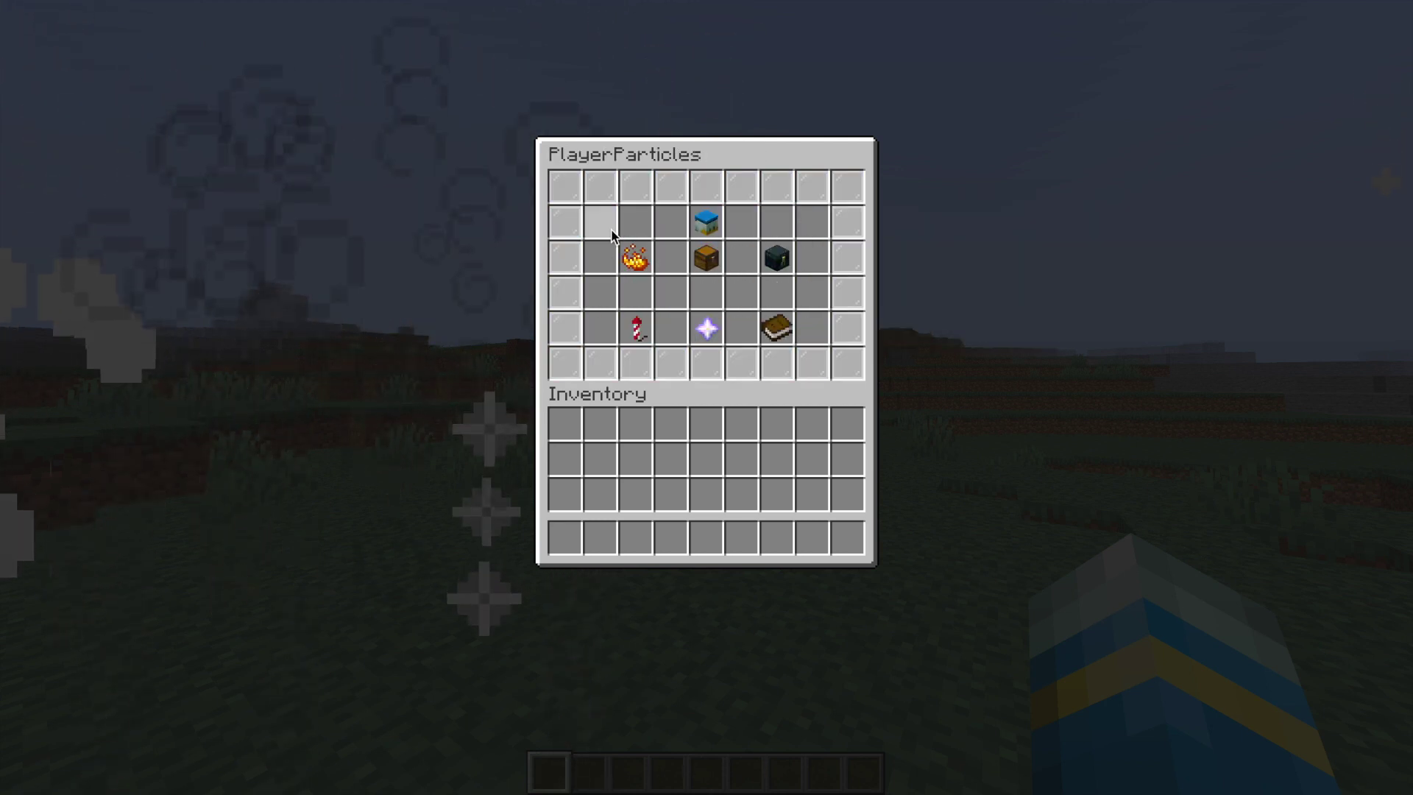
click(765, 327)
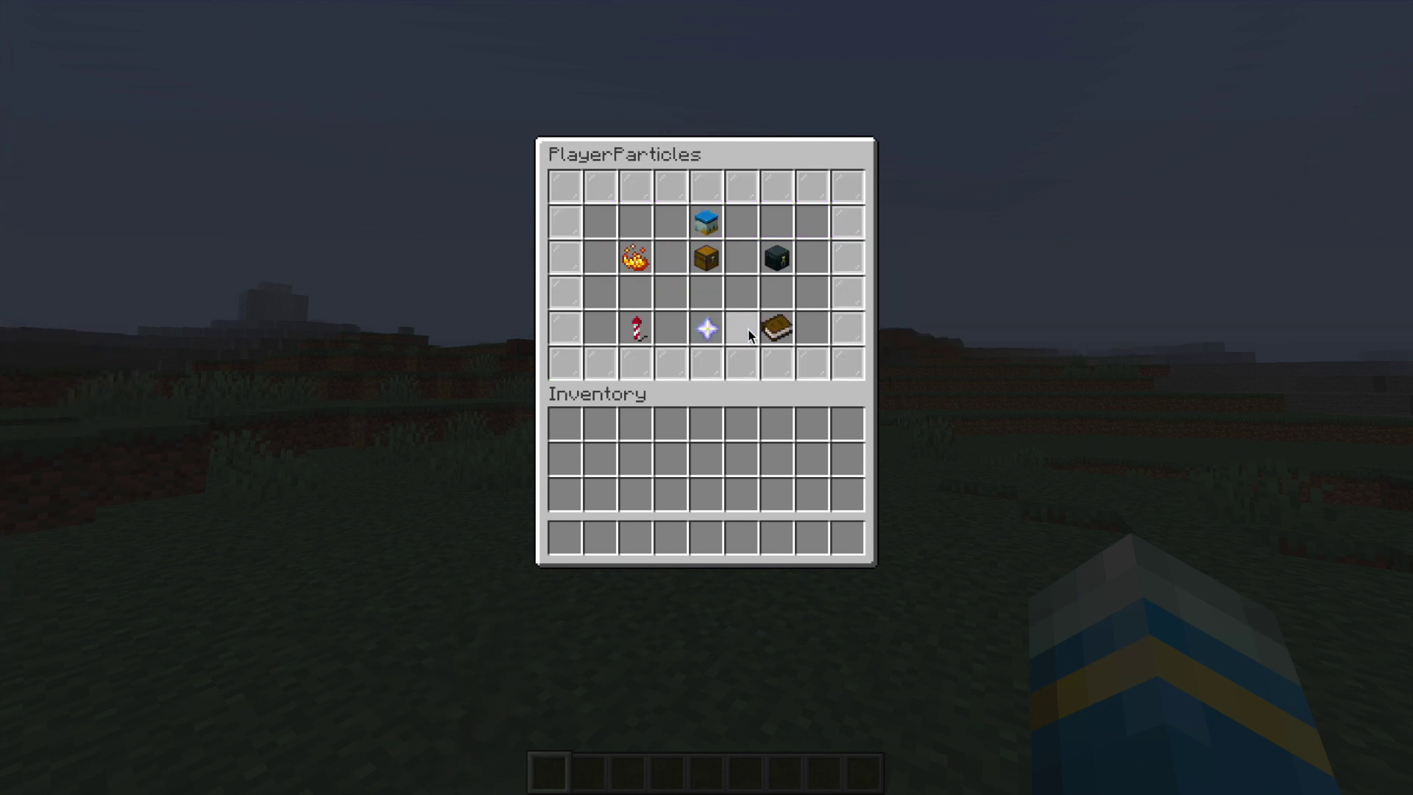
key(Escape)
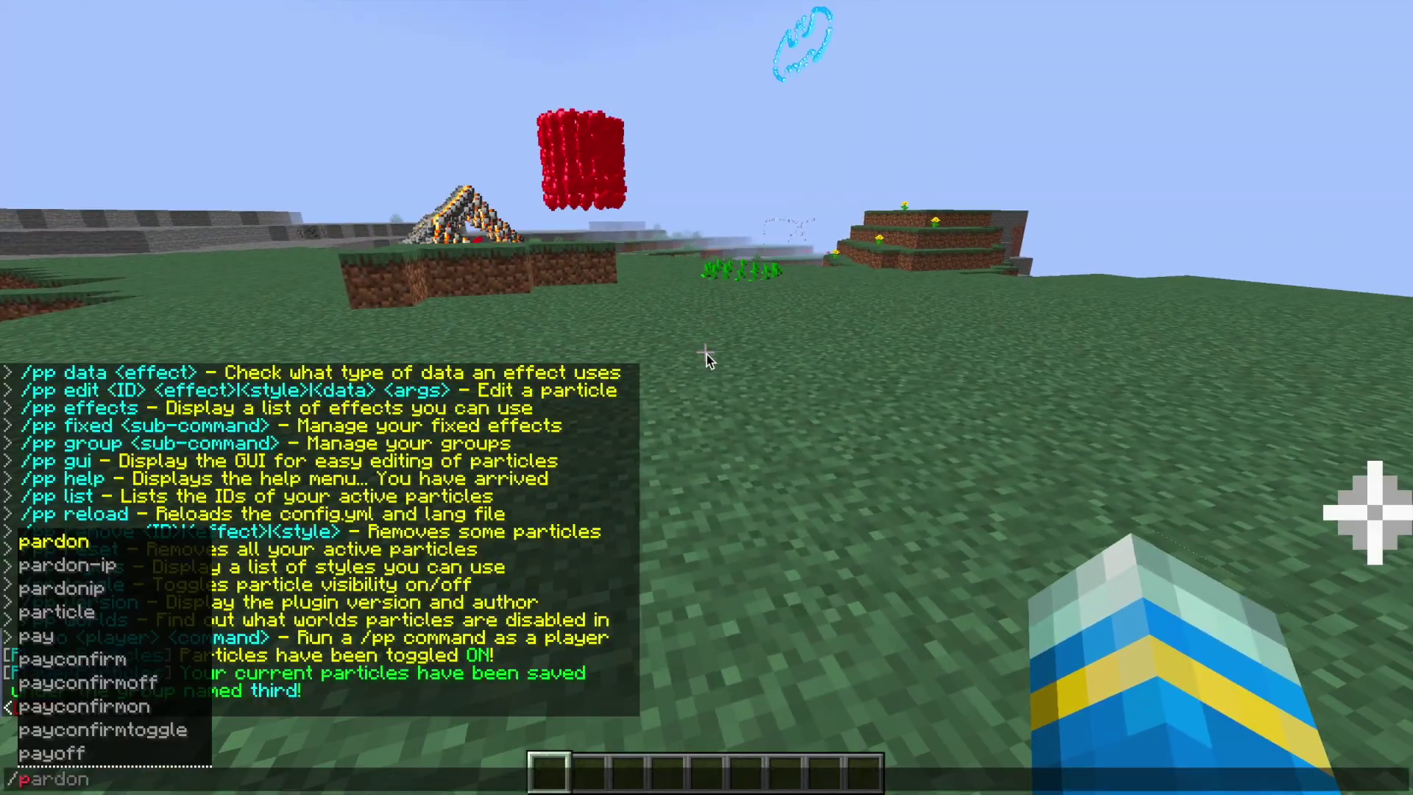
Step: Reset all active particles through the particle management screen and leave the GUI
text(p)
key(Return)
click(631, 265)
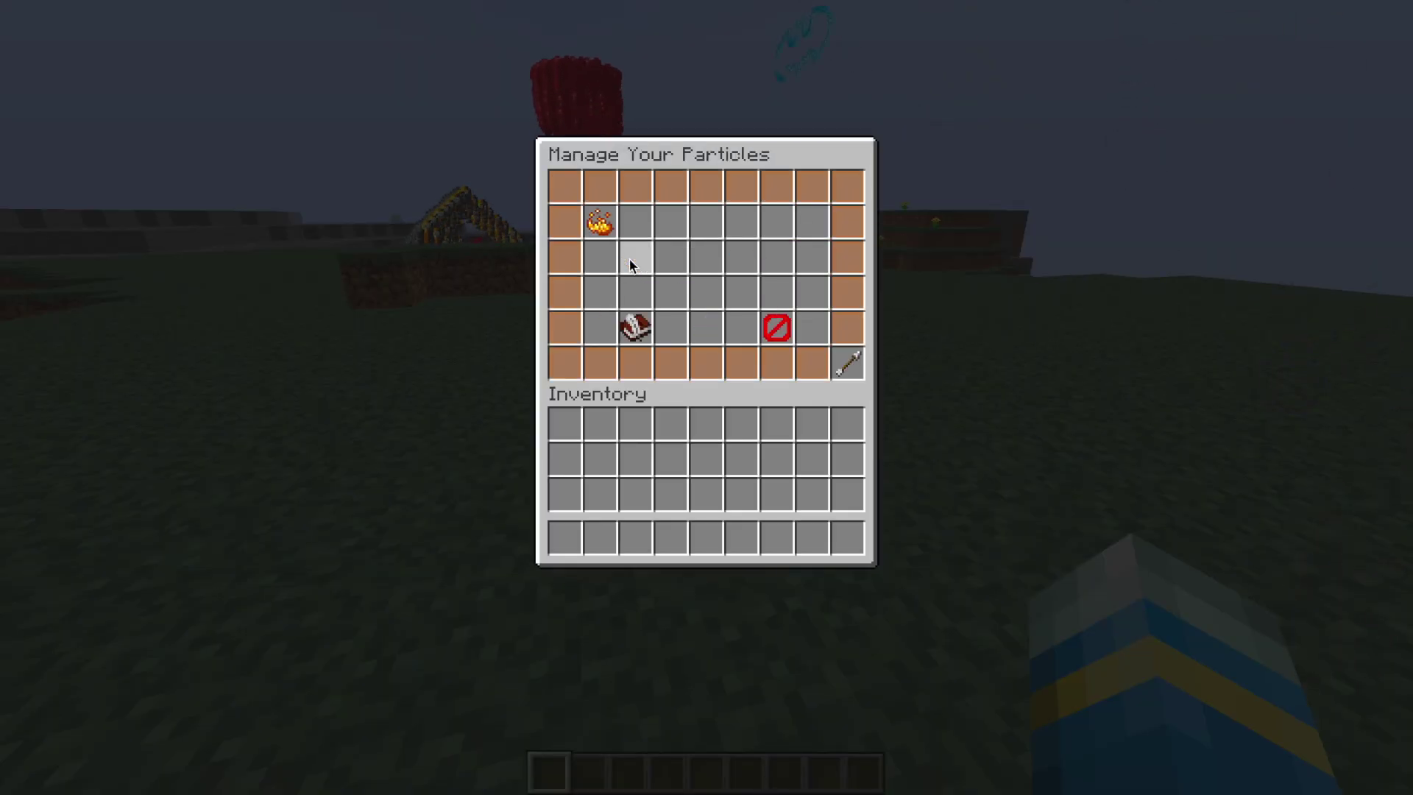
click(779, 330)
click(847, 365)
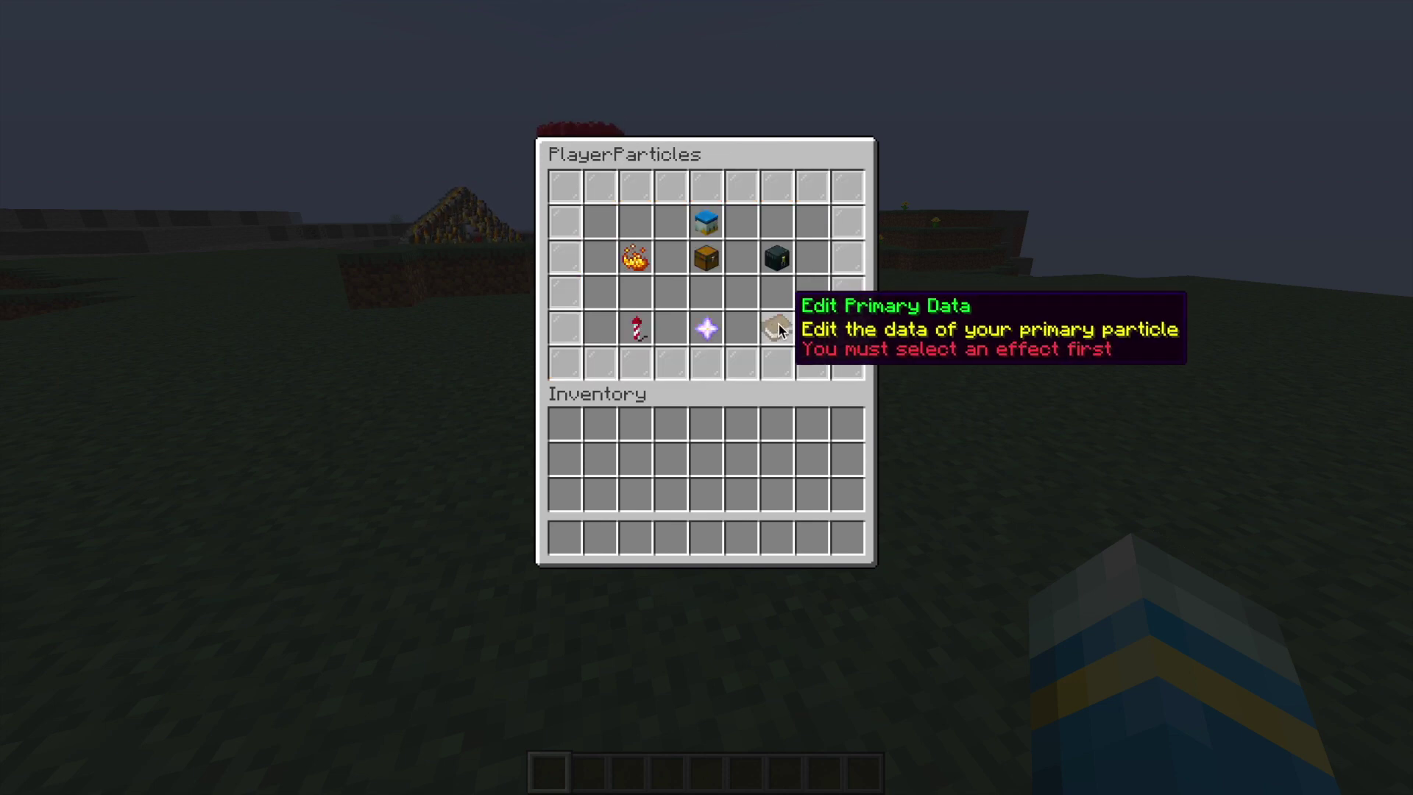
key(Escape)
Step: Display the plugin's command list in chat with /pp help
key(slash)
text(pp h)
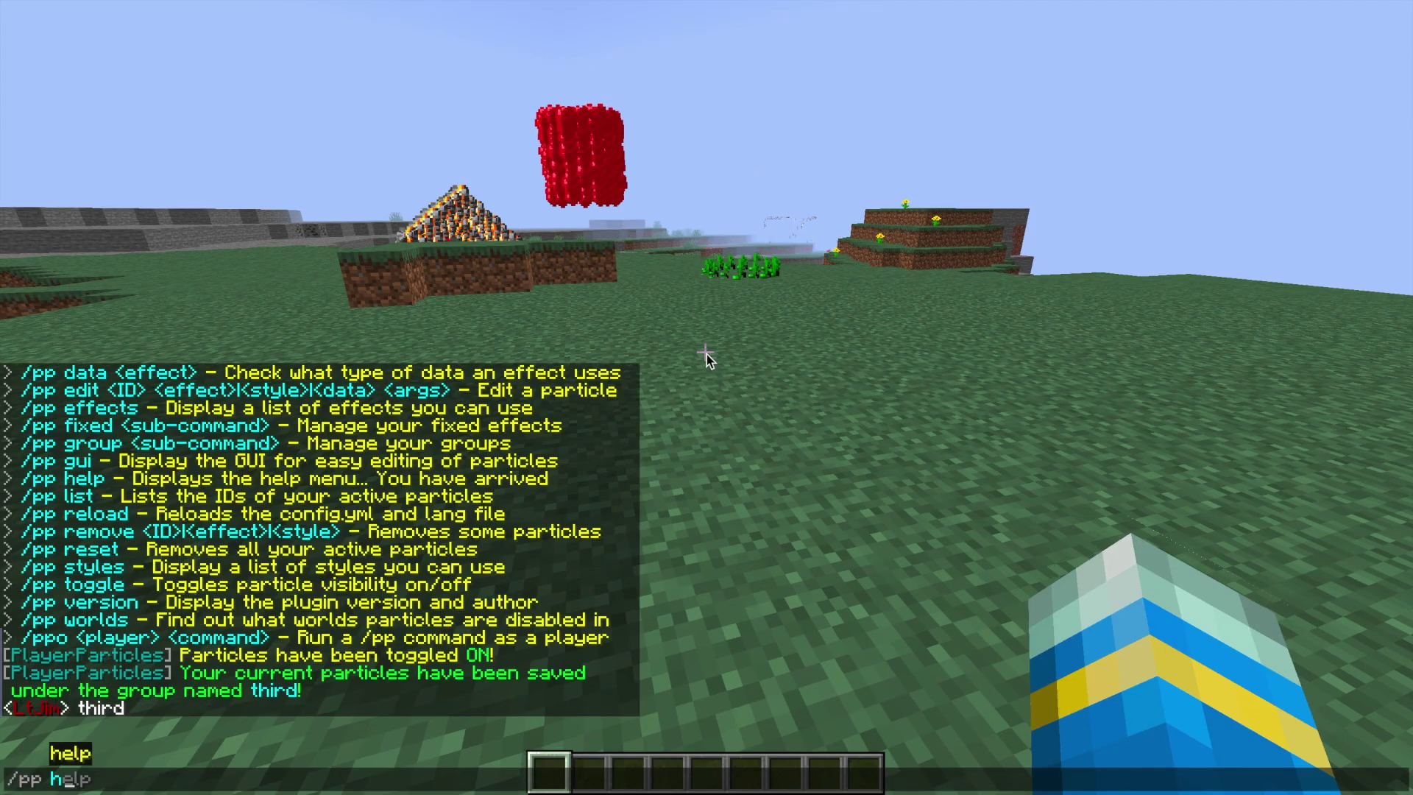
text(elp)
key(Return)
key(t)
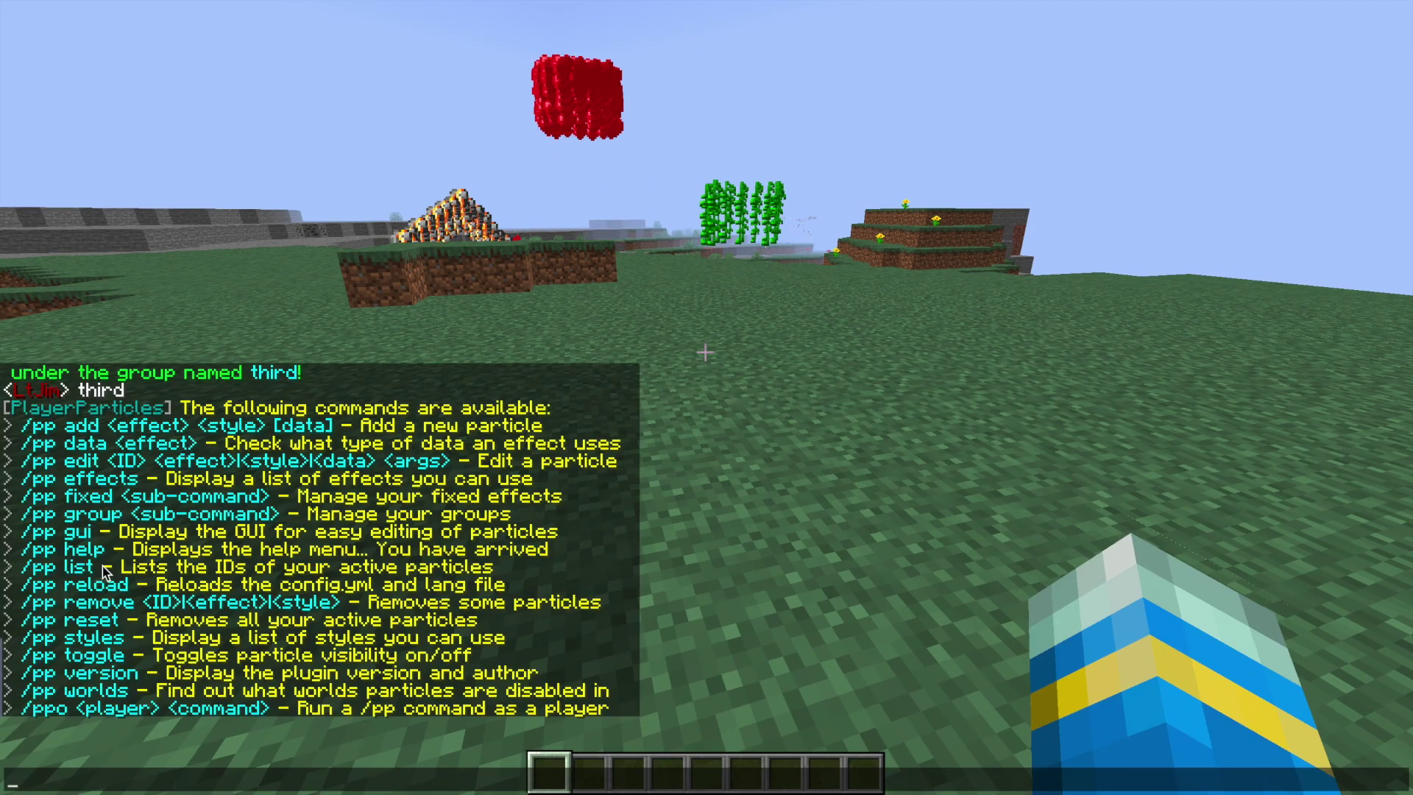
key(Escape)
key(slash)
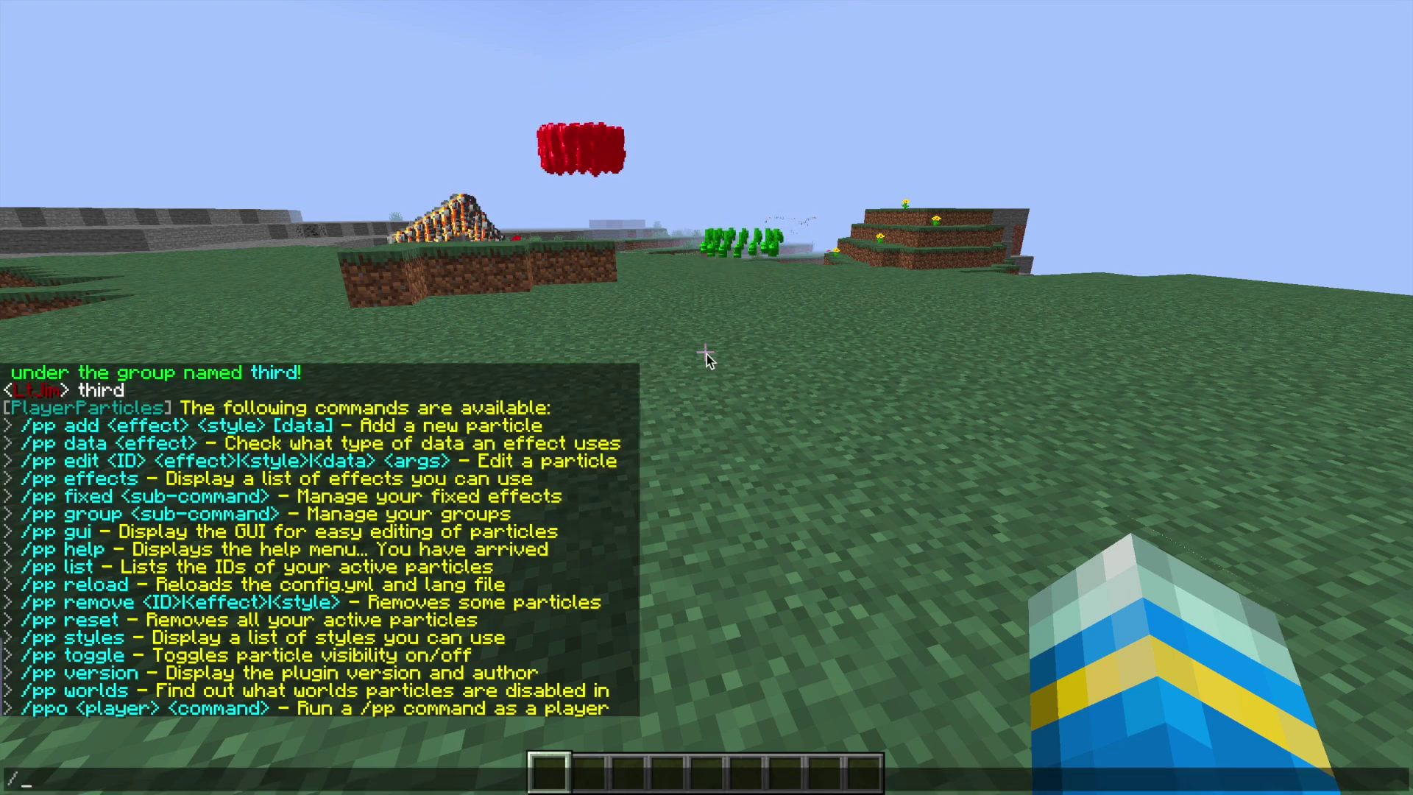
key(Escape)
Step: Check which worlds have particles disabled with the /pp worlds command
key(slash)
text(pp worlds)
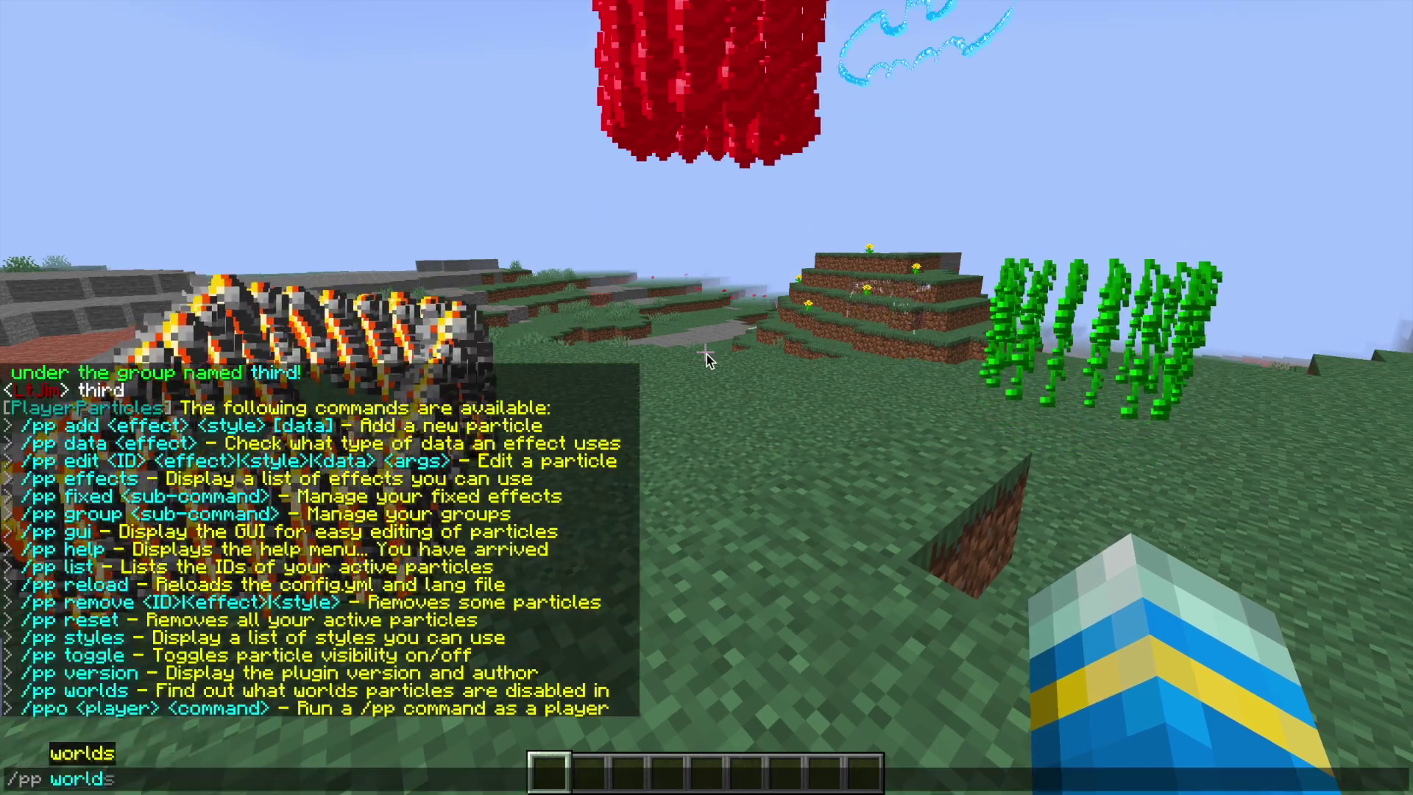
key(Return)
Step: List the usable particle effects in chat with the /pp effect command
key(t)
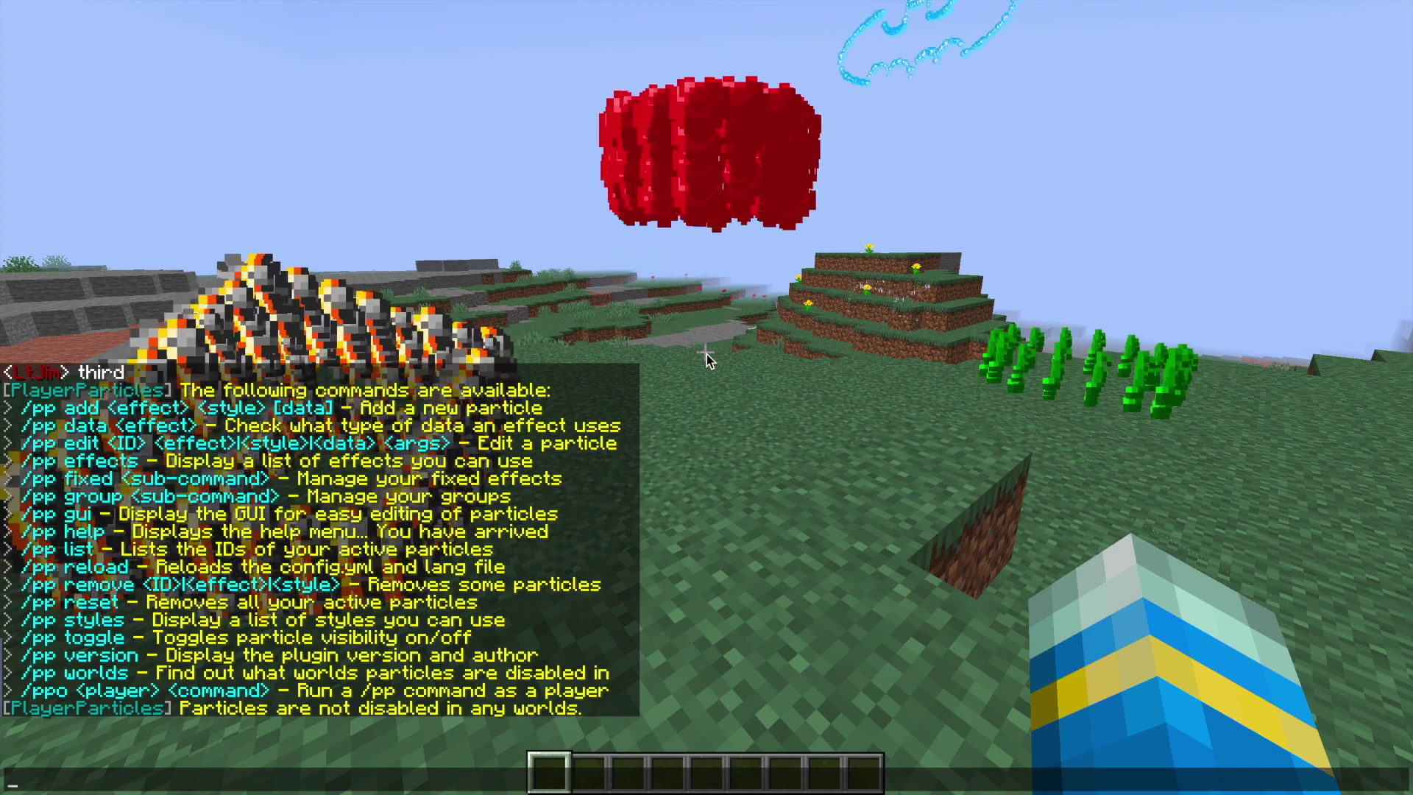
text(/pp )
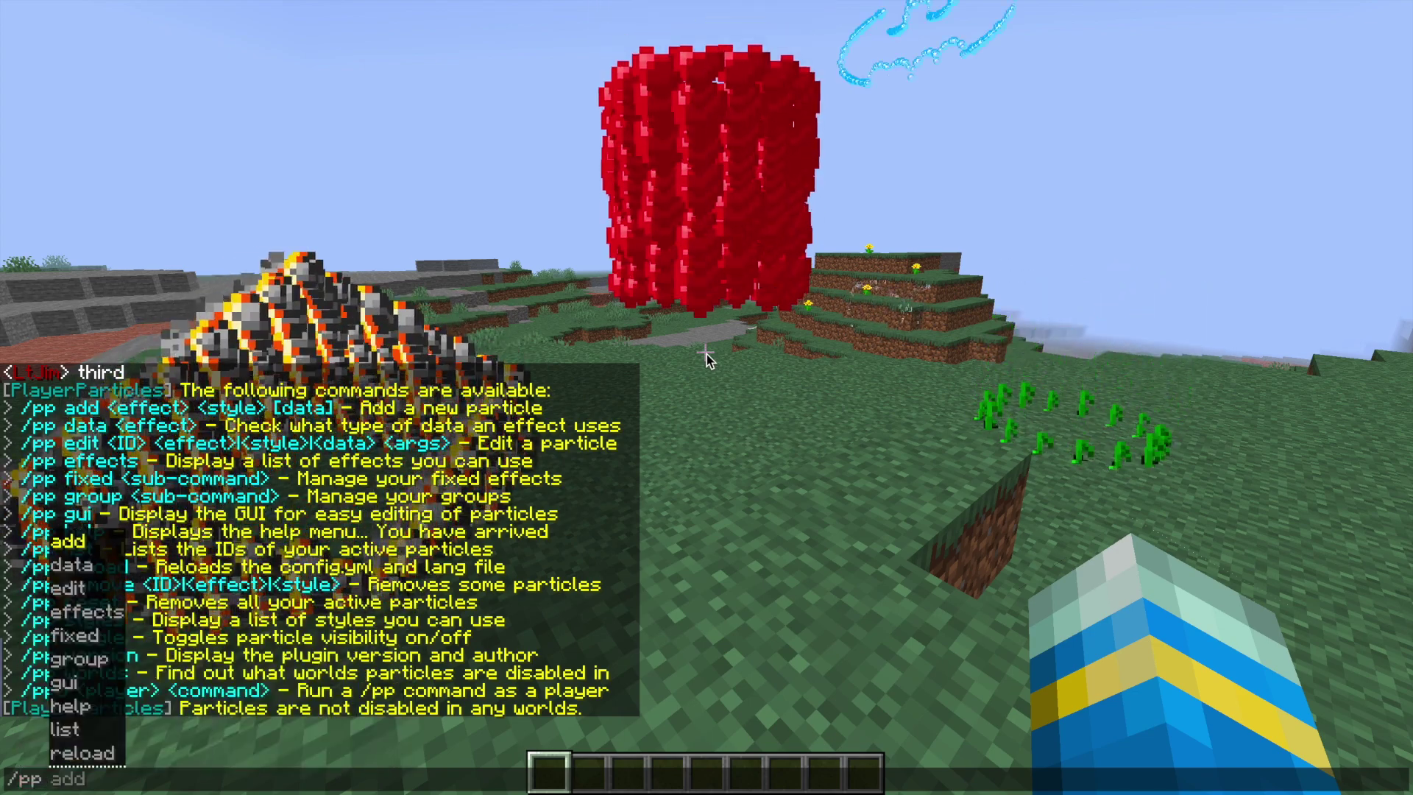
text(effect)
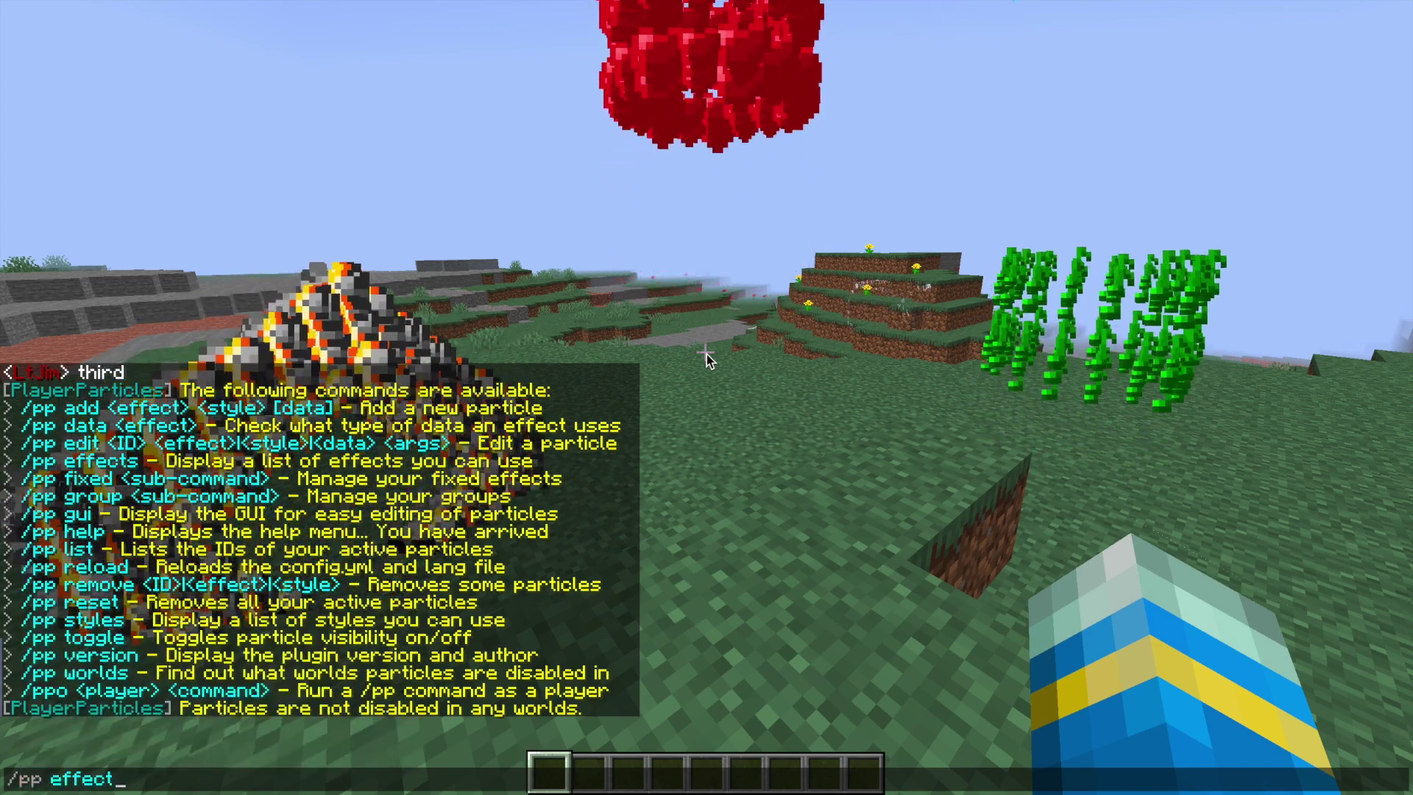
key(Return)
Step: List the usable particle styles in chat with the /pp styles command
key(t)
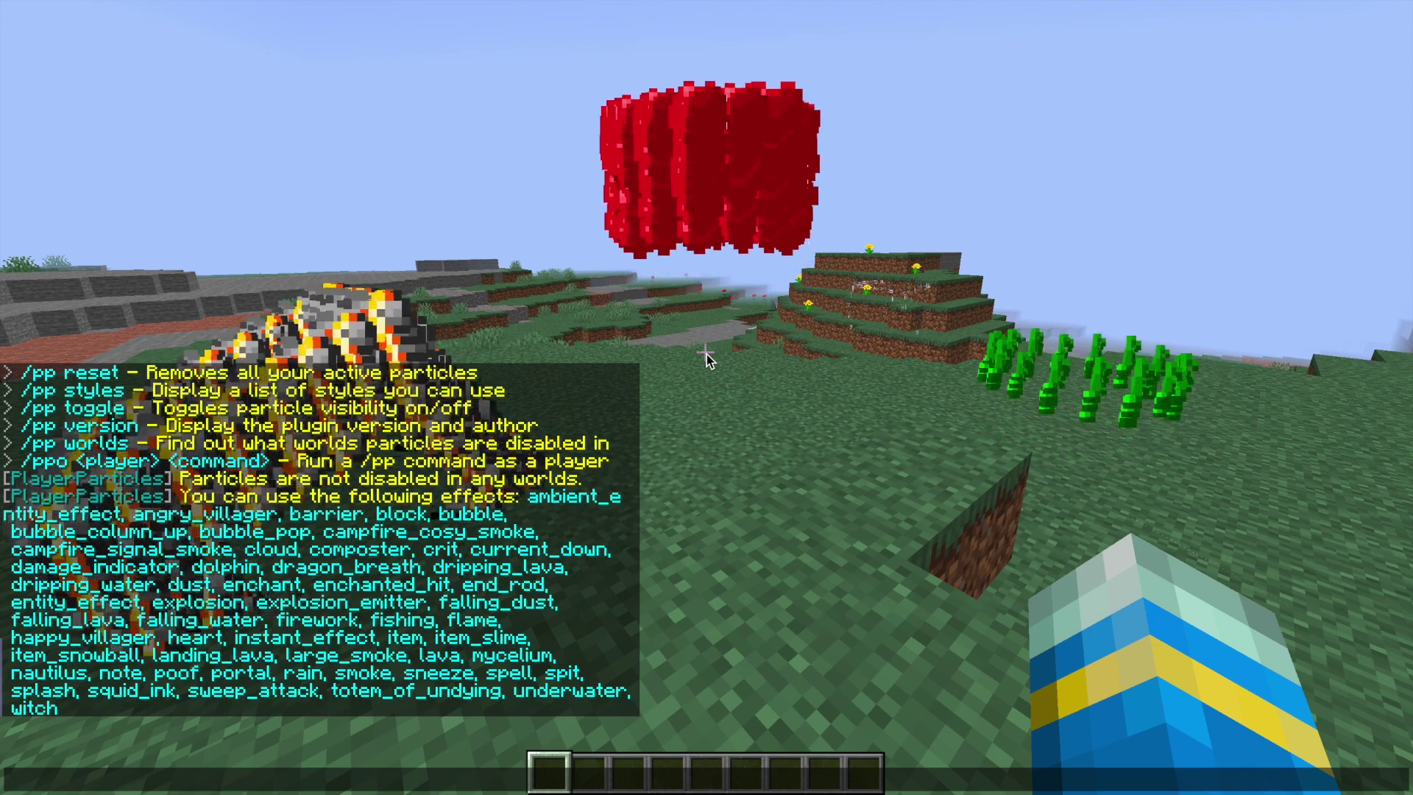
text(/pp style)
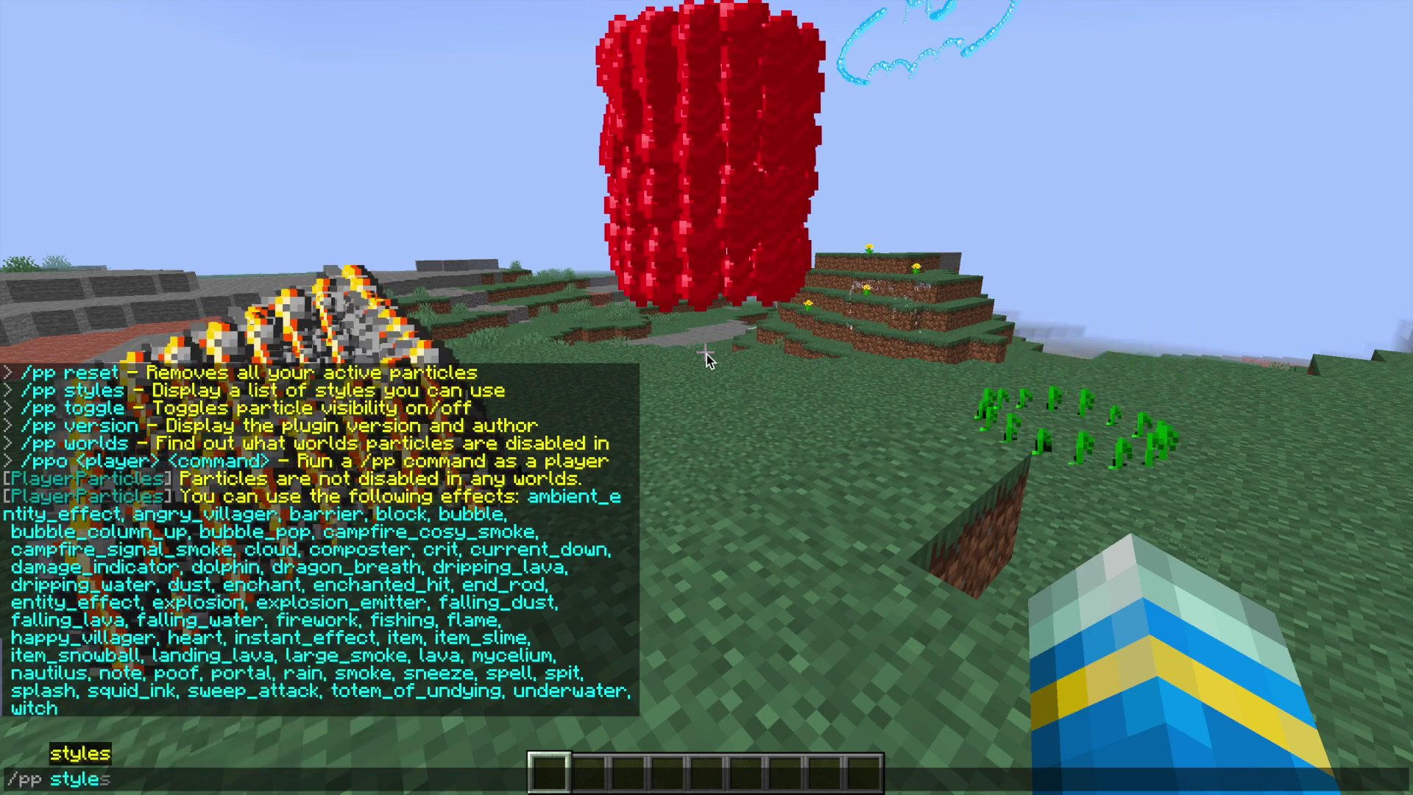
text(s)
key(Return)
key(t)
key(Escape)
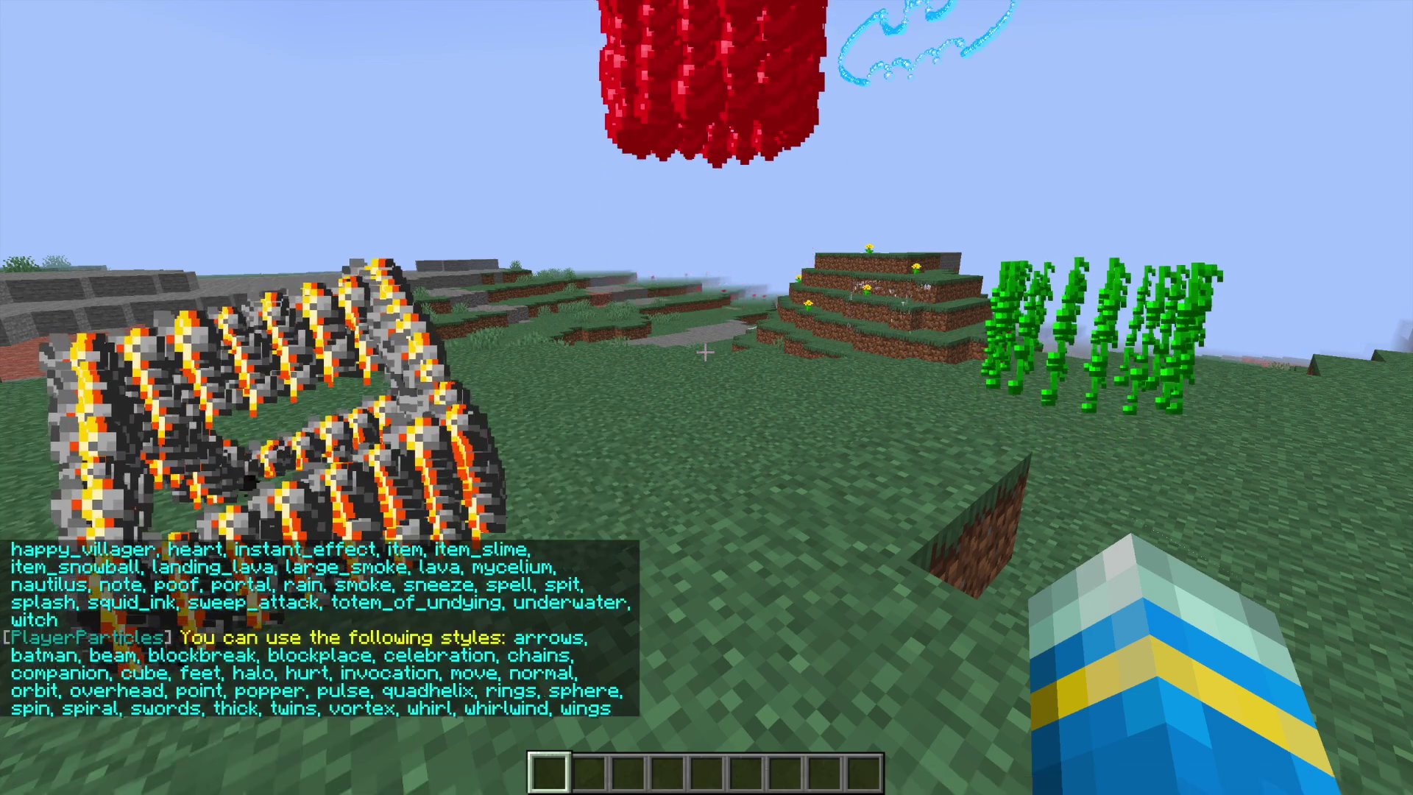
Step: Display the /pp fixed subcommands in chat and list the IDs of the existing fixed effects with /pp fixed list
text(/ppo)
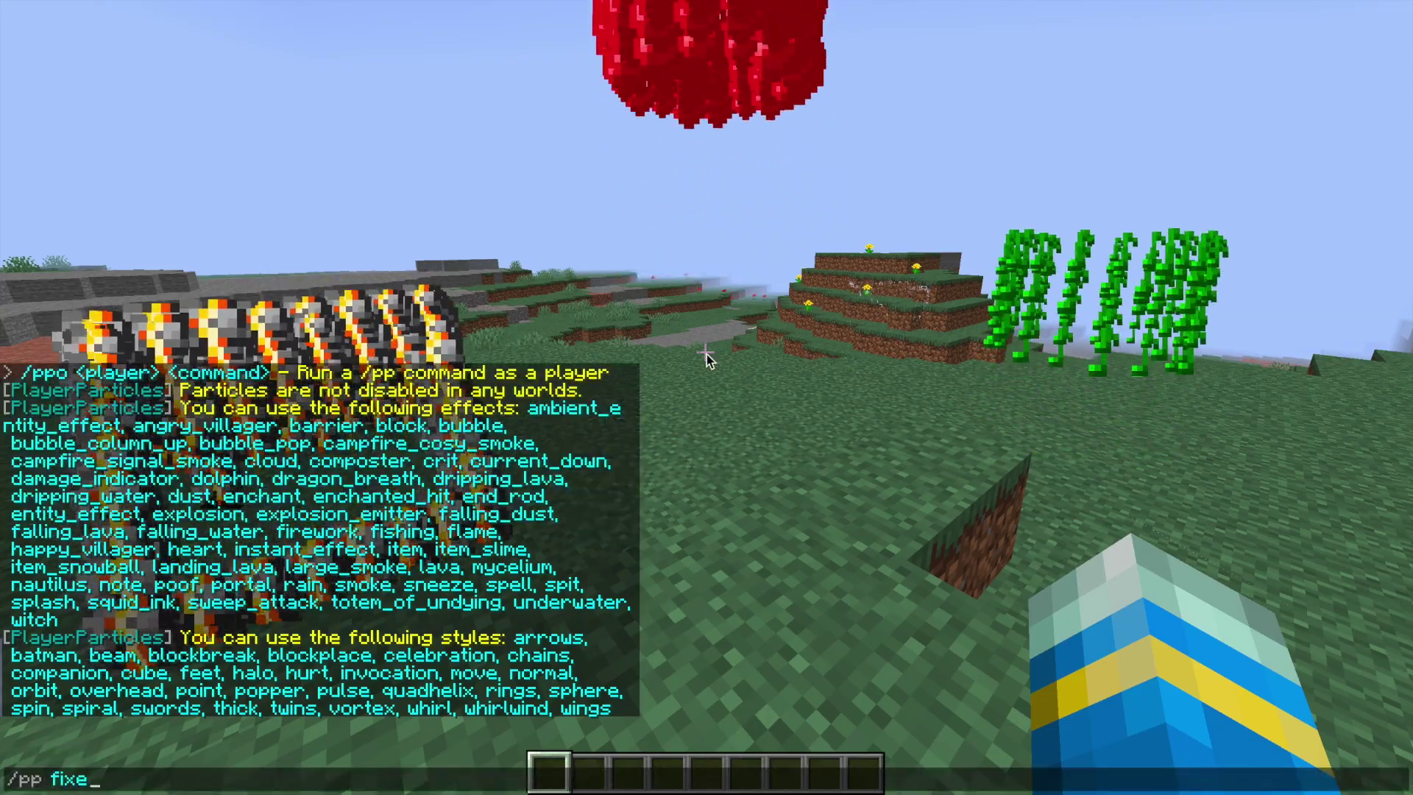
key(Return)
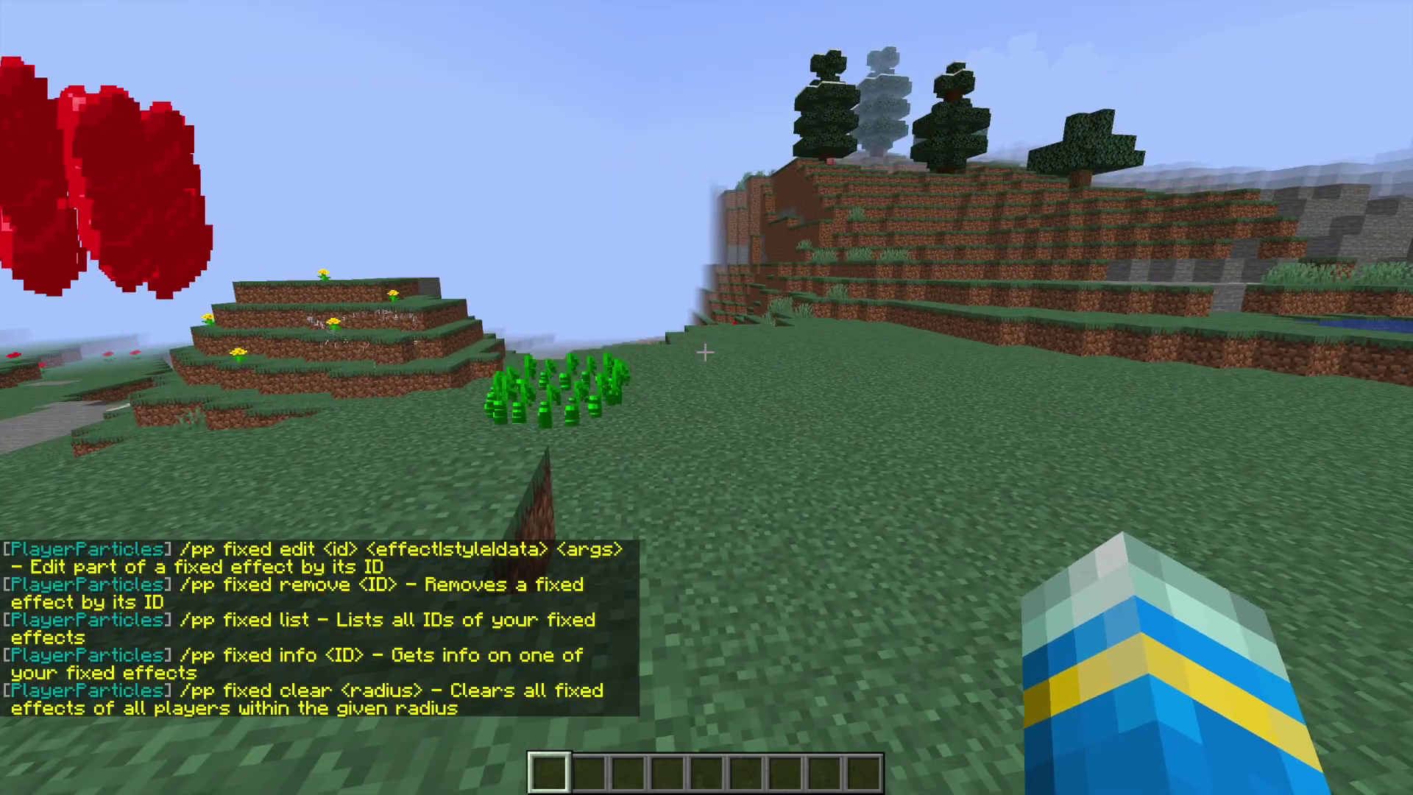
text(/pp fixed li)
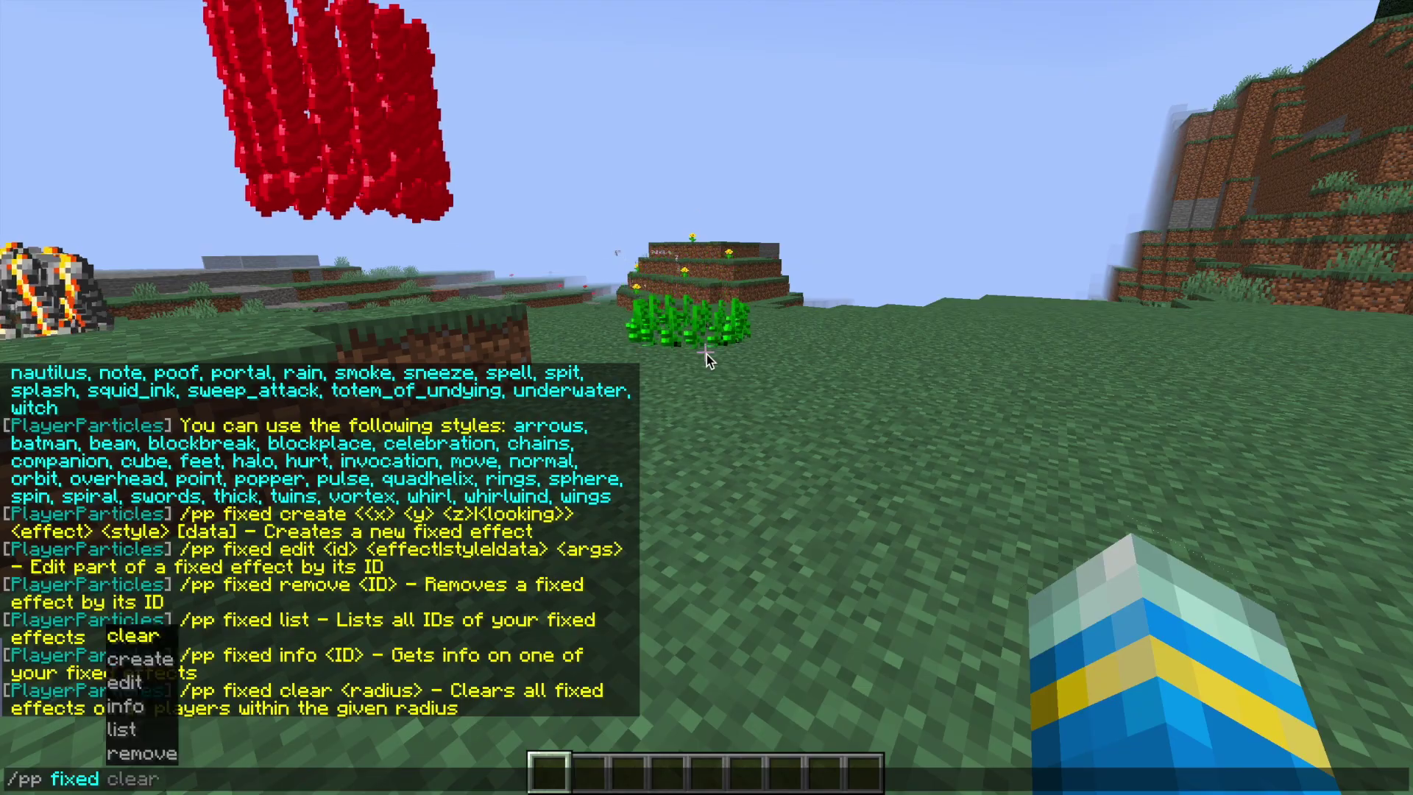
text(st)
key(Return)
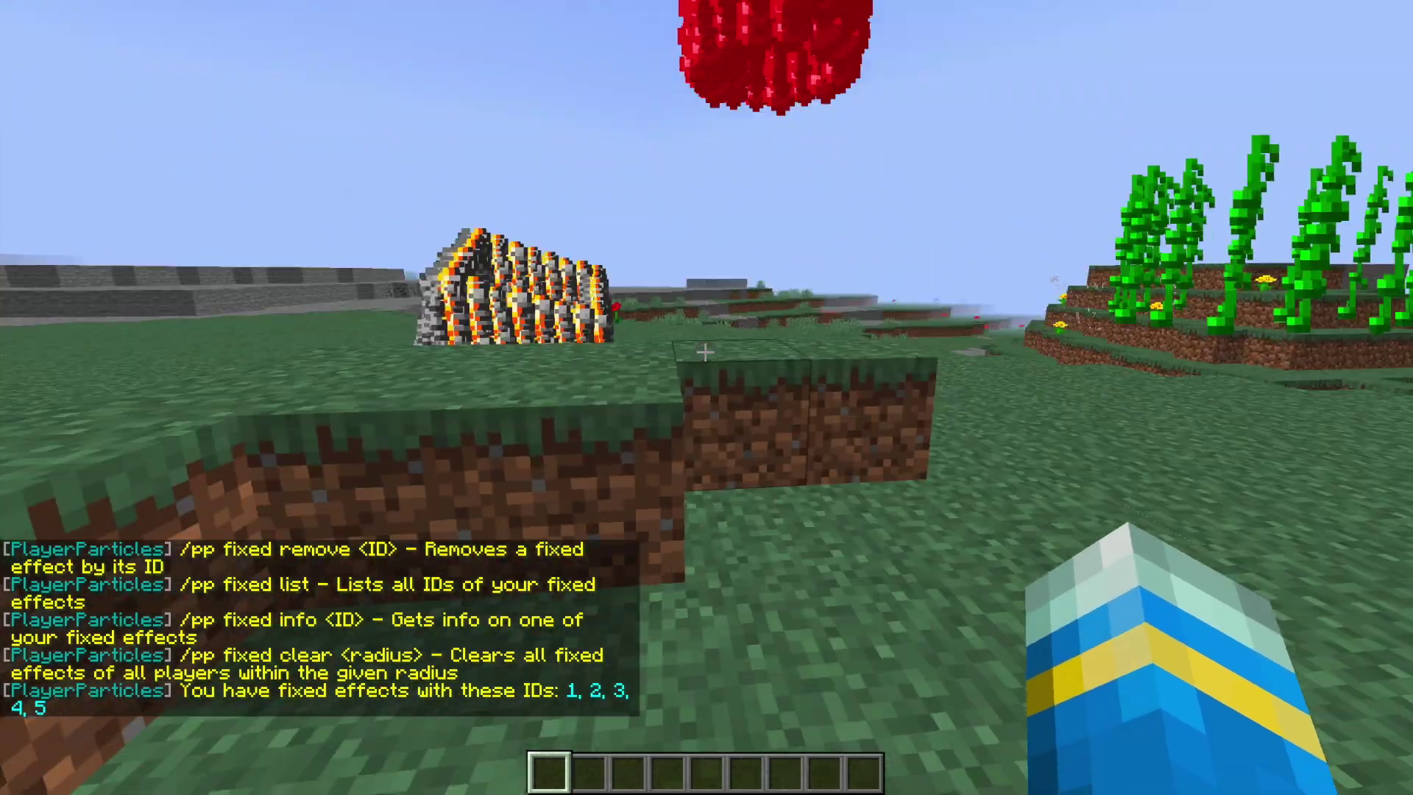
Step: Remove the fixed effect with ID 5 using the /pp fixed remove command
text(/pp )
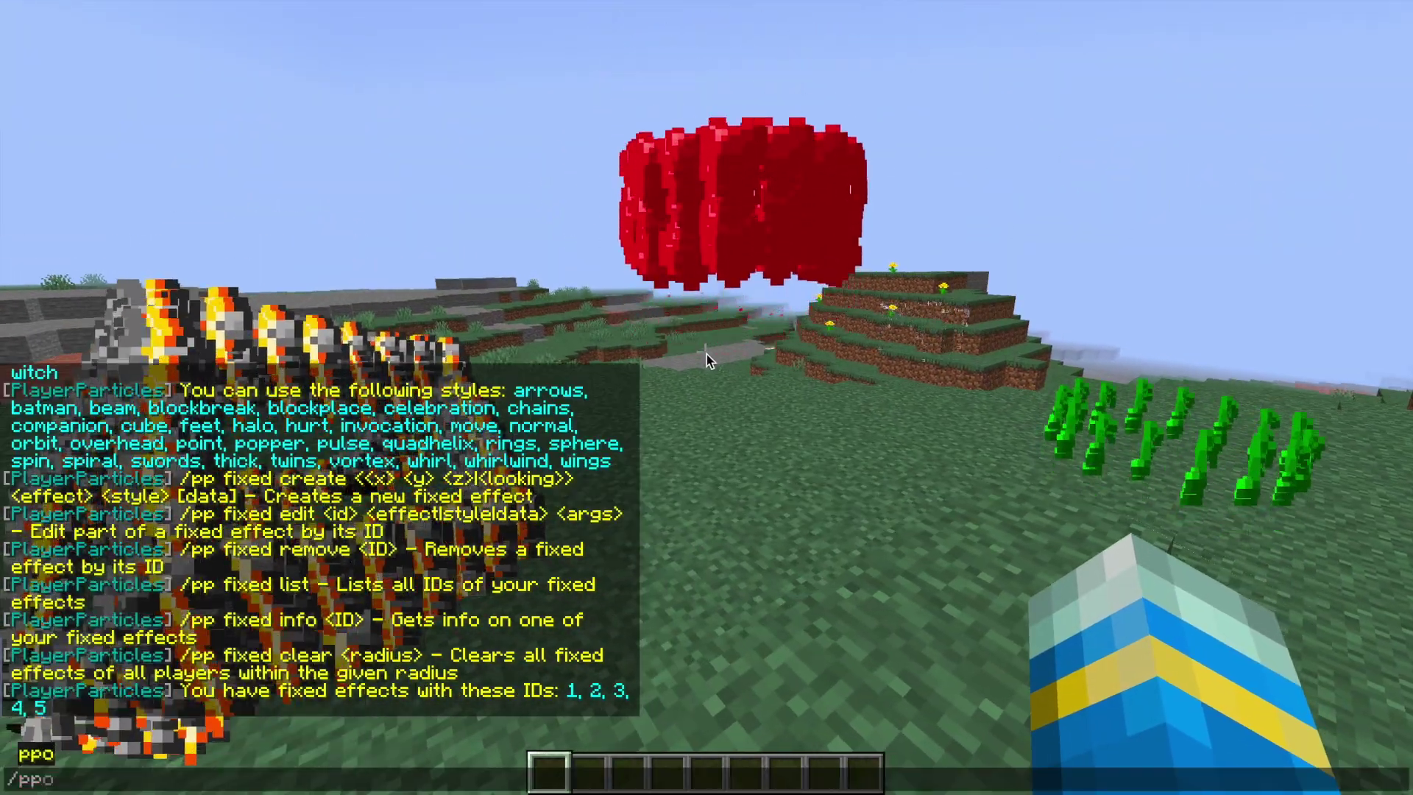
text(fixed remove)
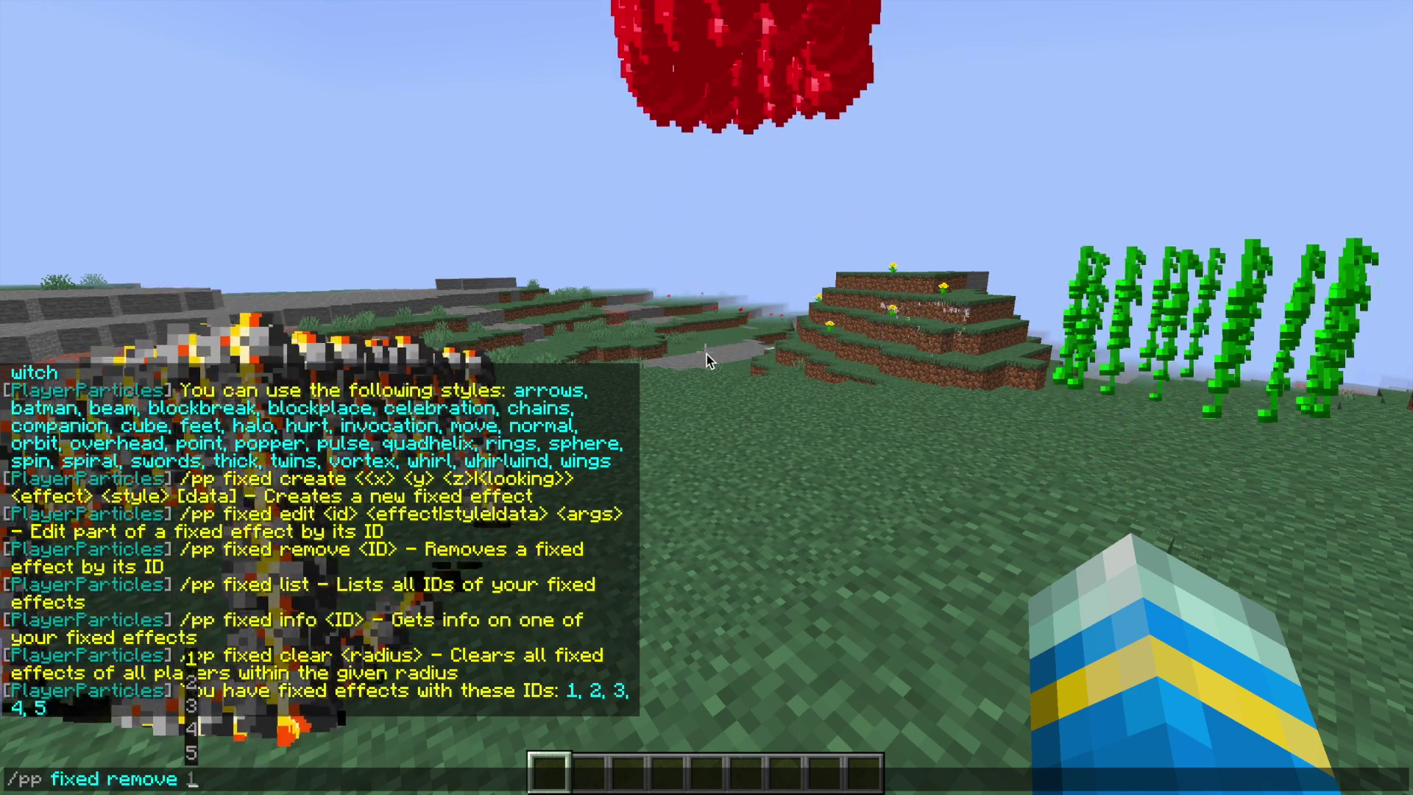
text( 5)
key(Return)
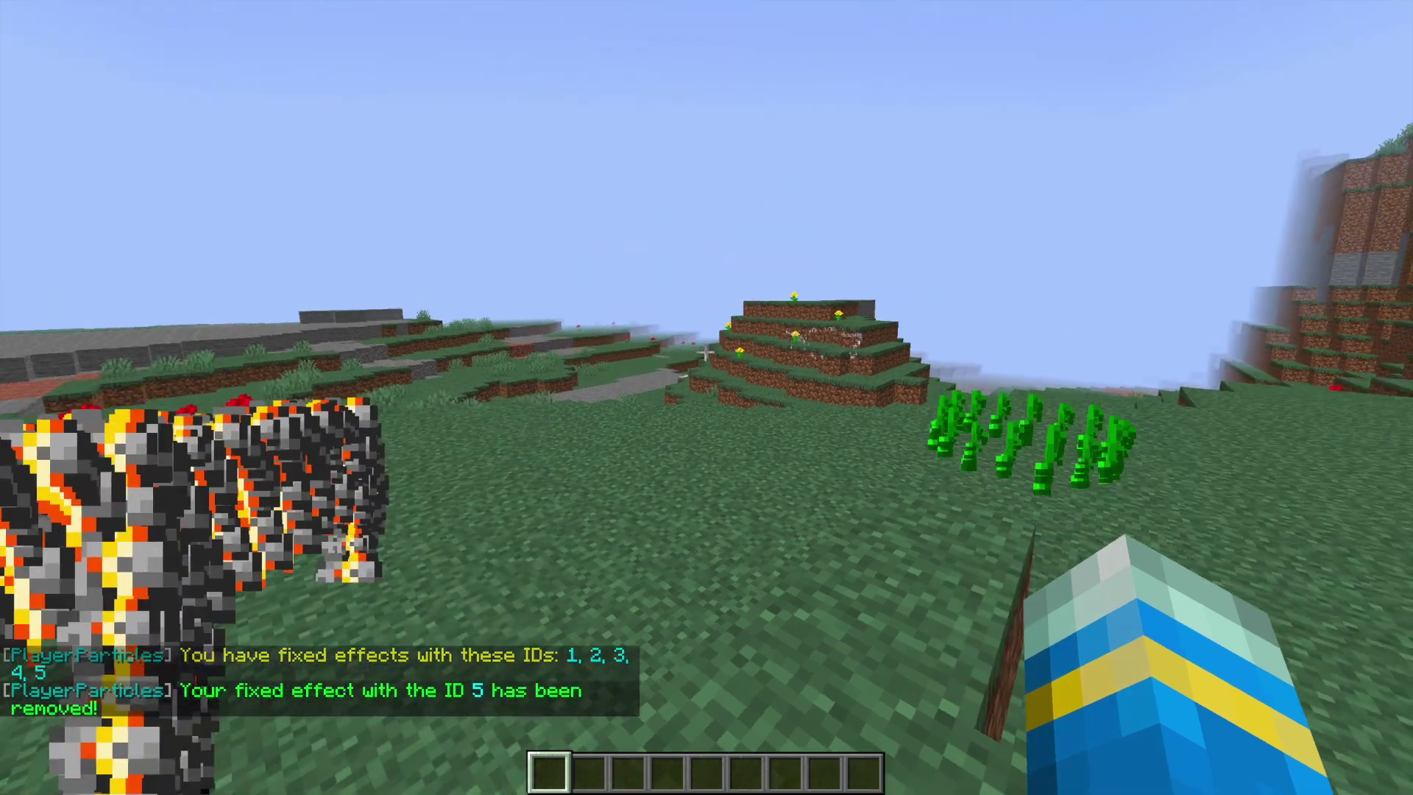
Step: Take a full stack of stone from the inventory into the hotbar
key(d)
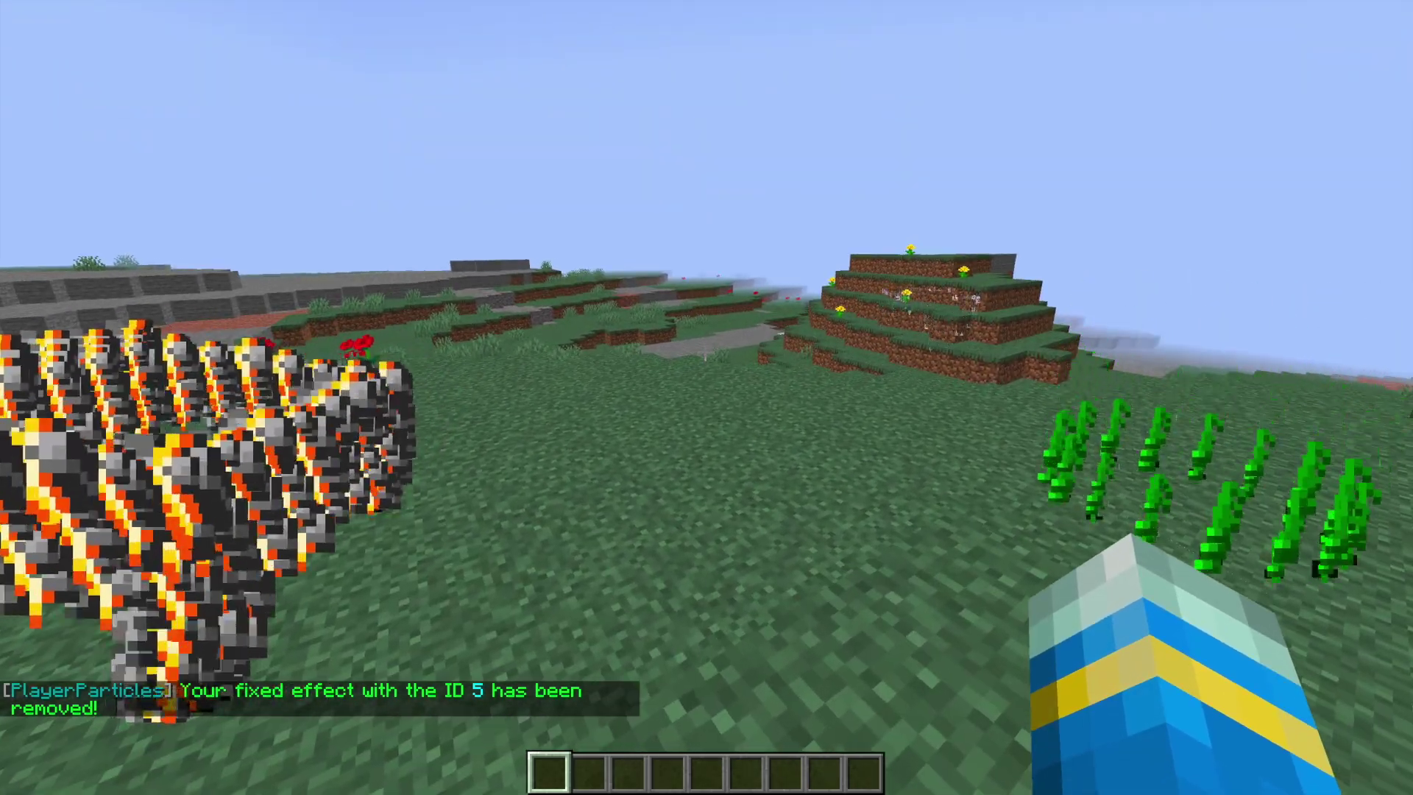
key(e)
shift+click(559, 274)
key(e)
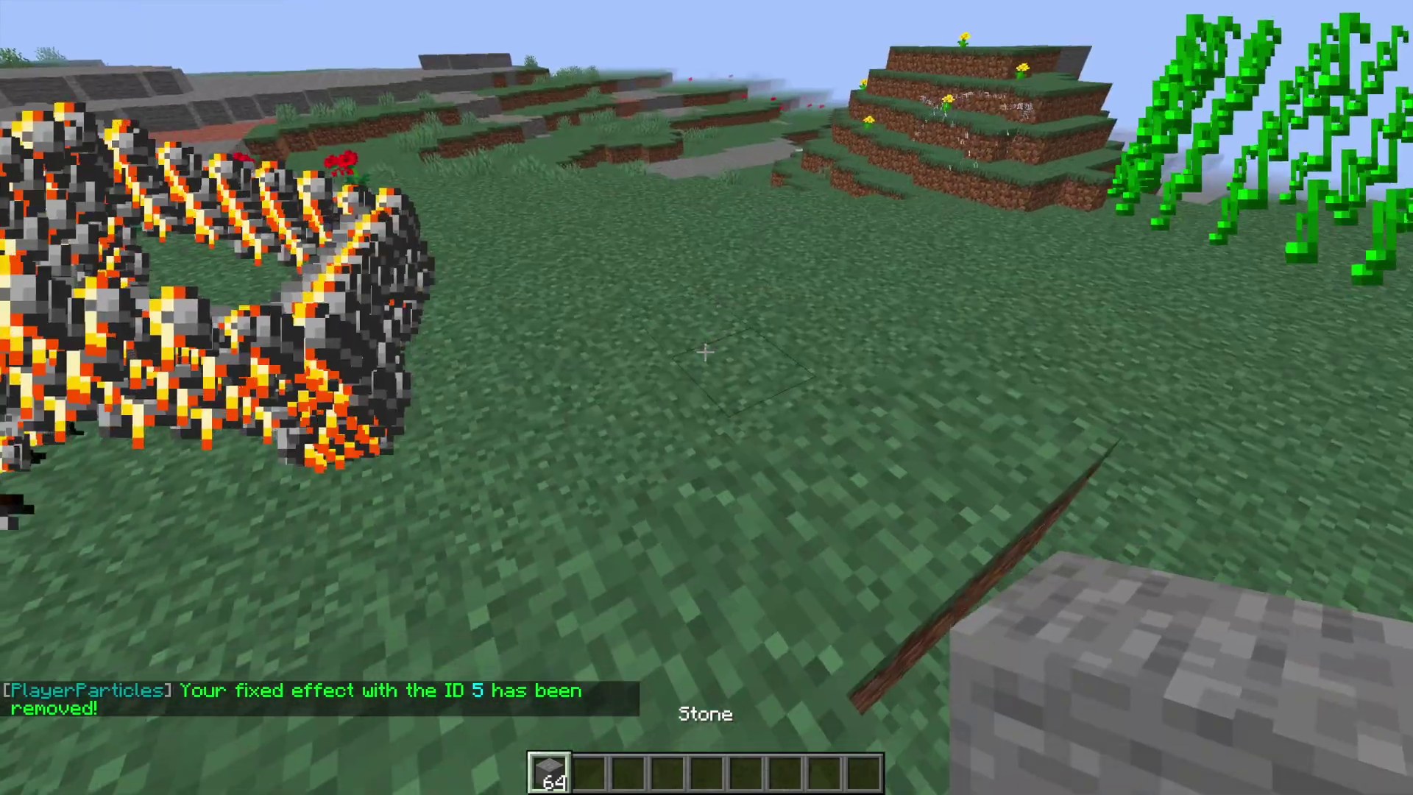
Step: Stack stone blocks on the grass between the lava and green particles, then break the lower ones to leave a floating block
right_click(705, 354)
key(s)
right_click(705, 353)
right_click(705, 354)
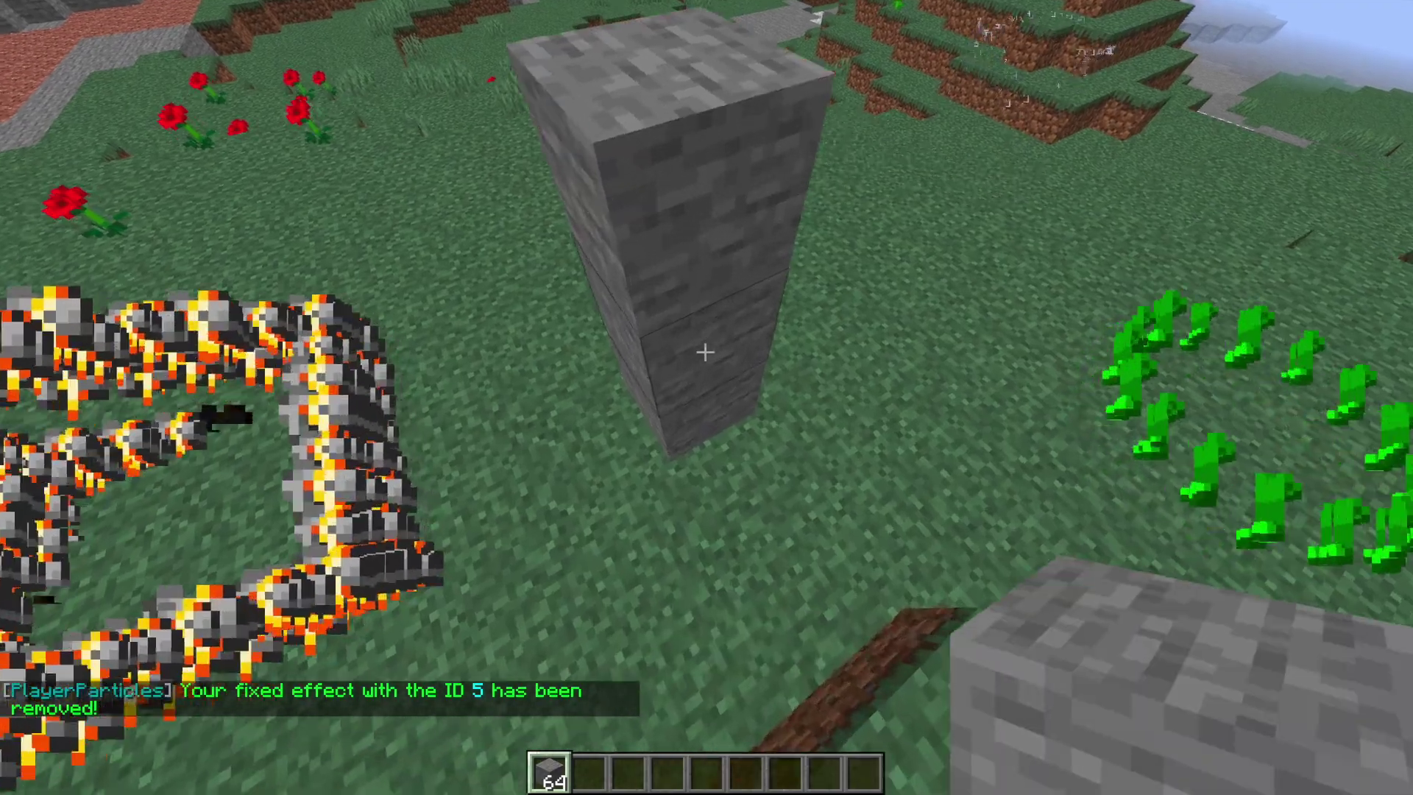
click(705, 353)
Step: Enter the start of a fixed effect command, /pp fixed create looking, while aiming at the floating stone block
key(slash)
text(p)
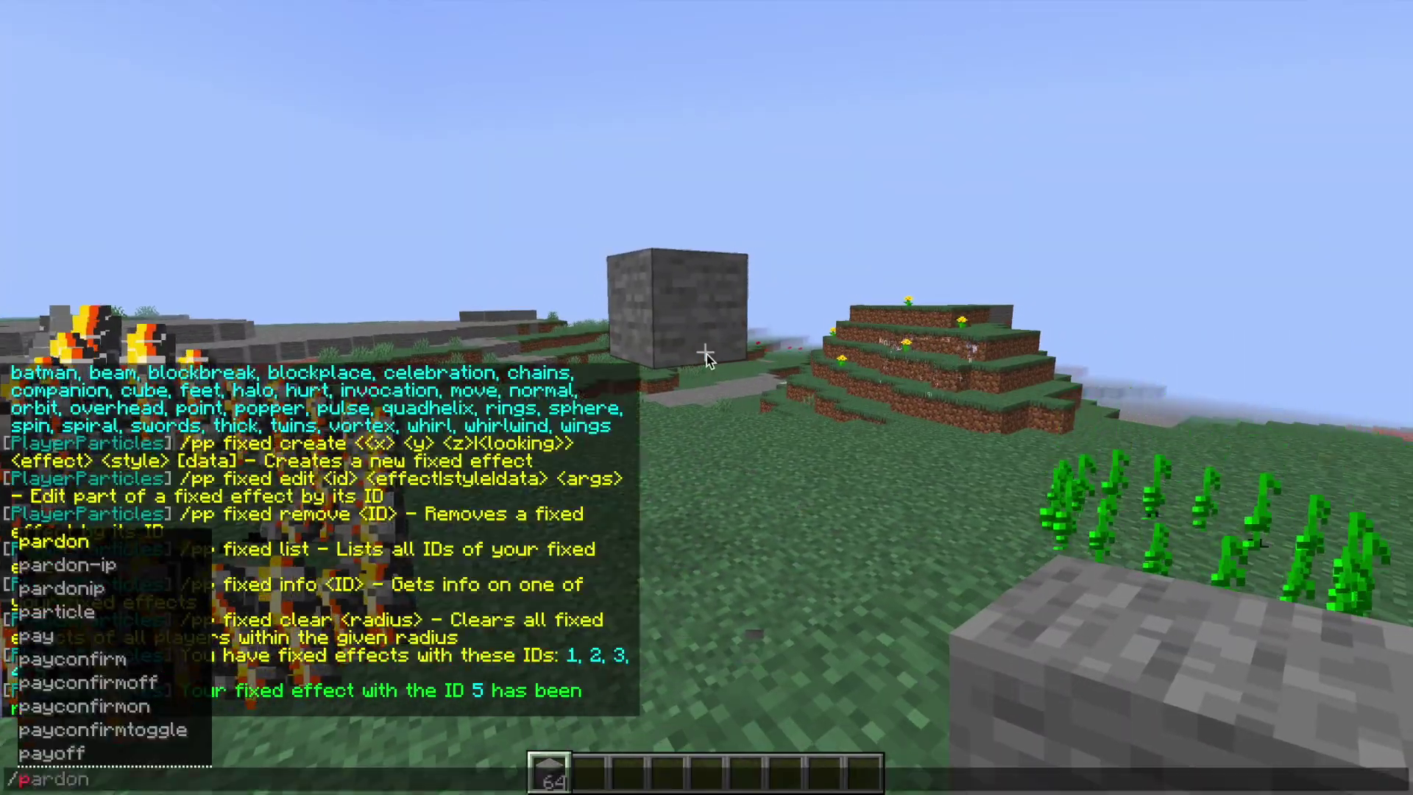
text(p fied)
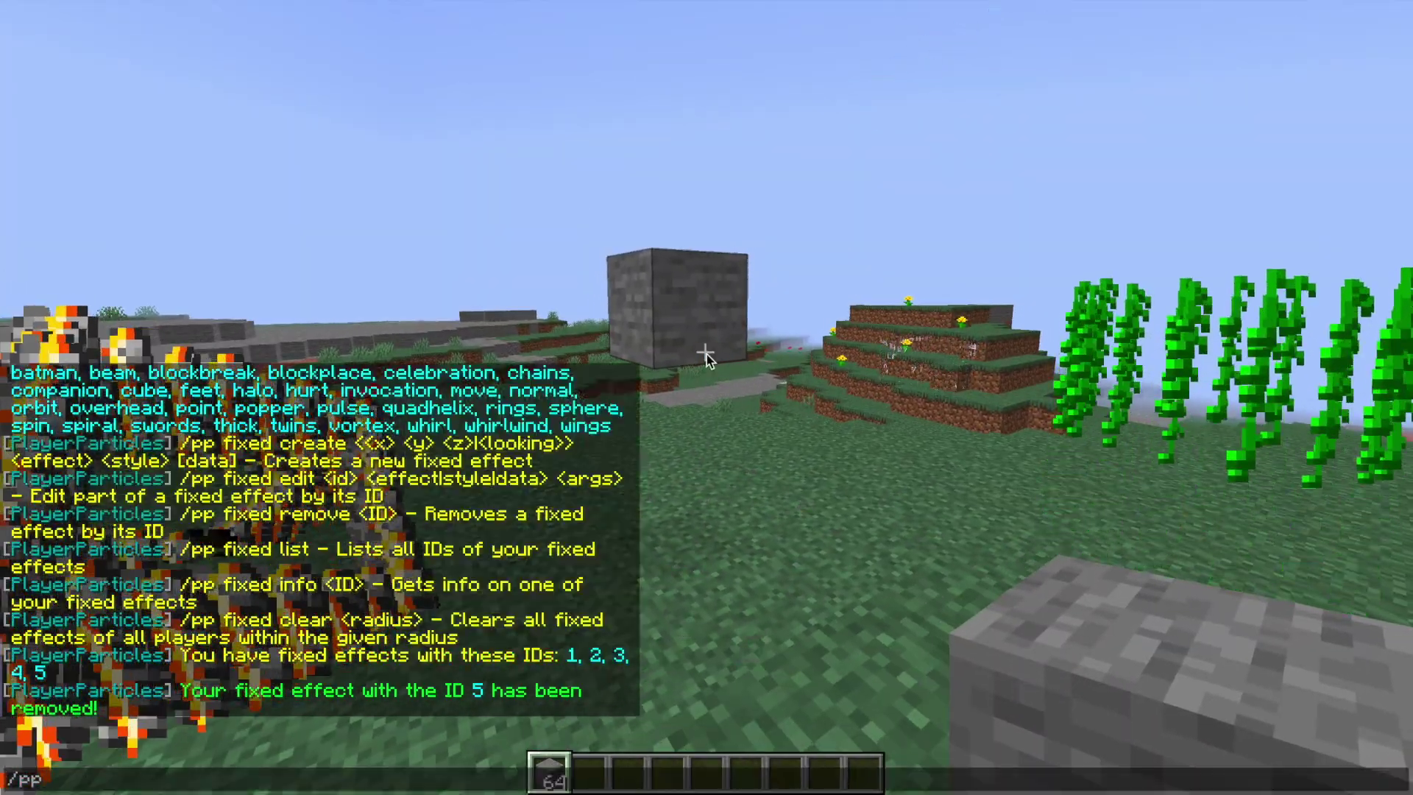
text( creta)
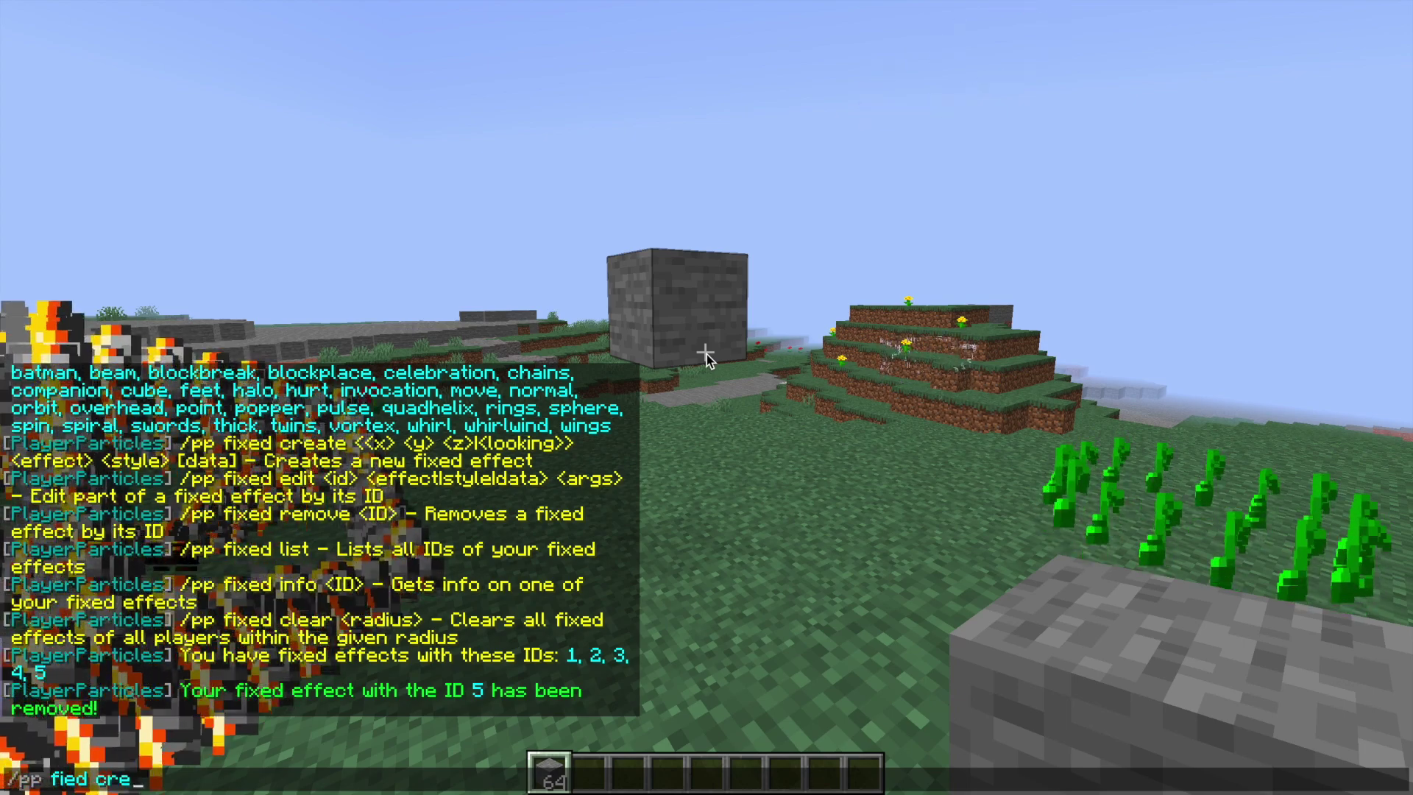
key(BackSpace)
key(BackSpace)
text(ate )
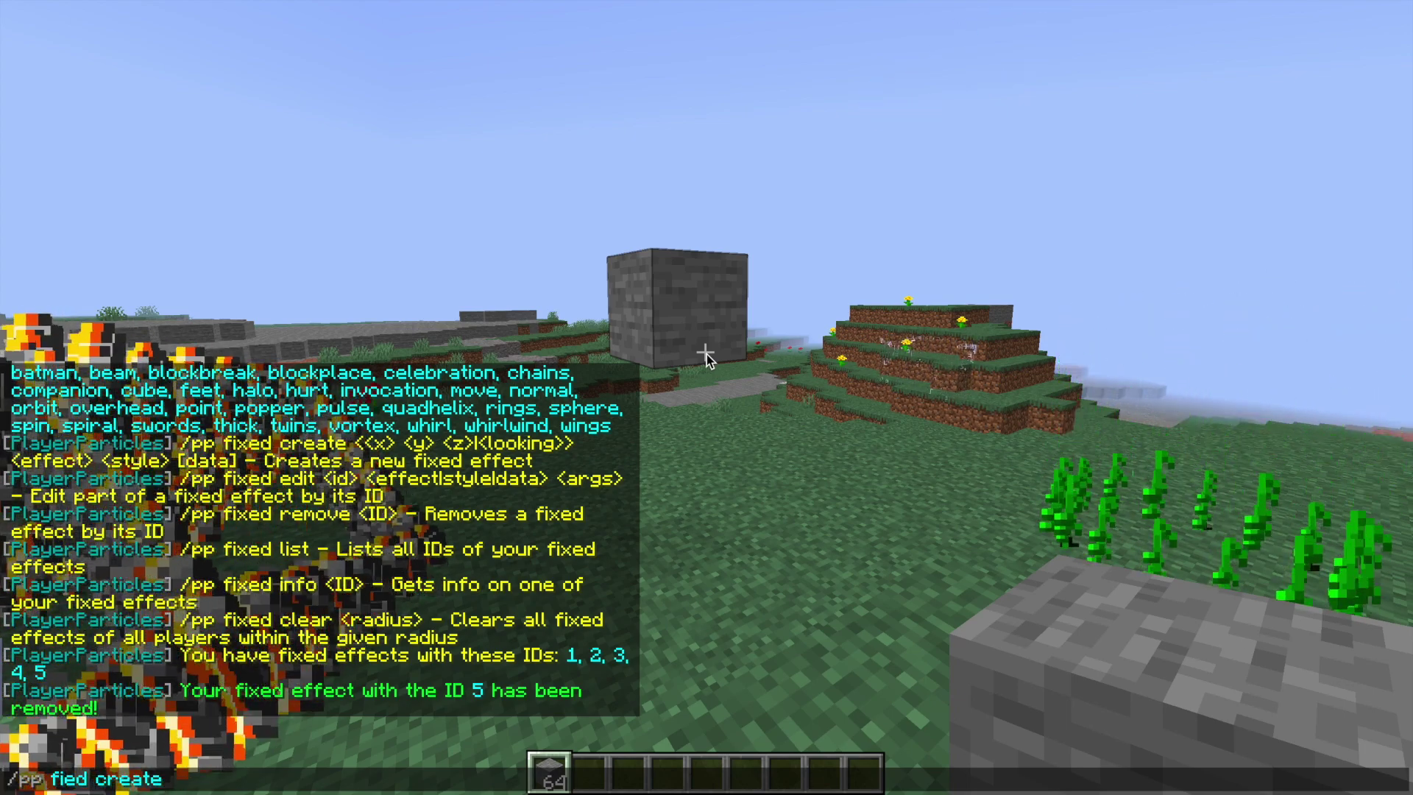
text(x)
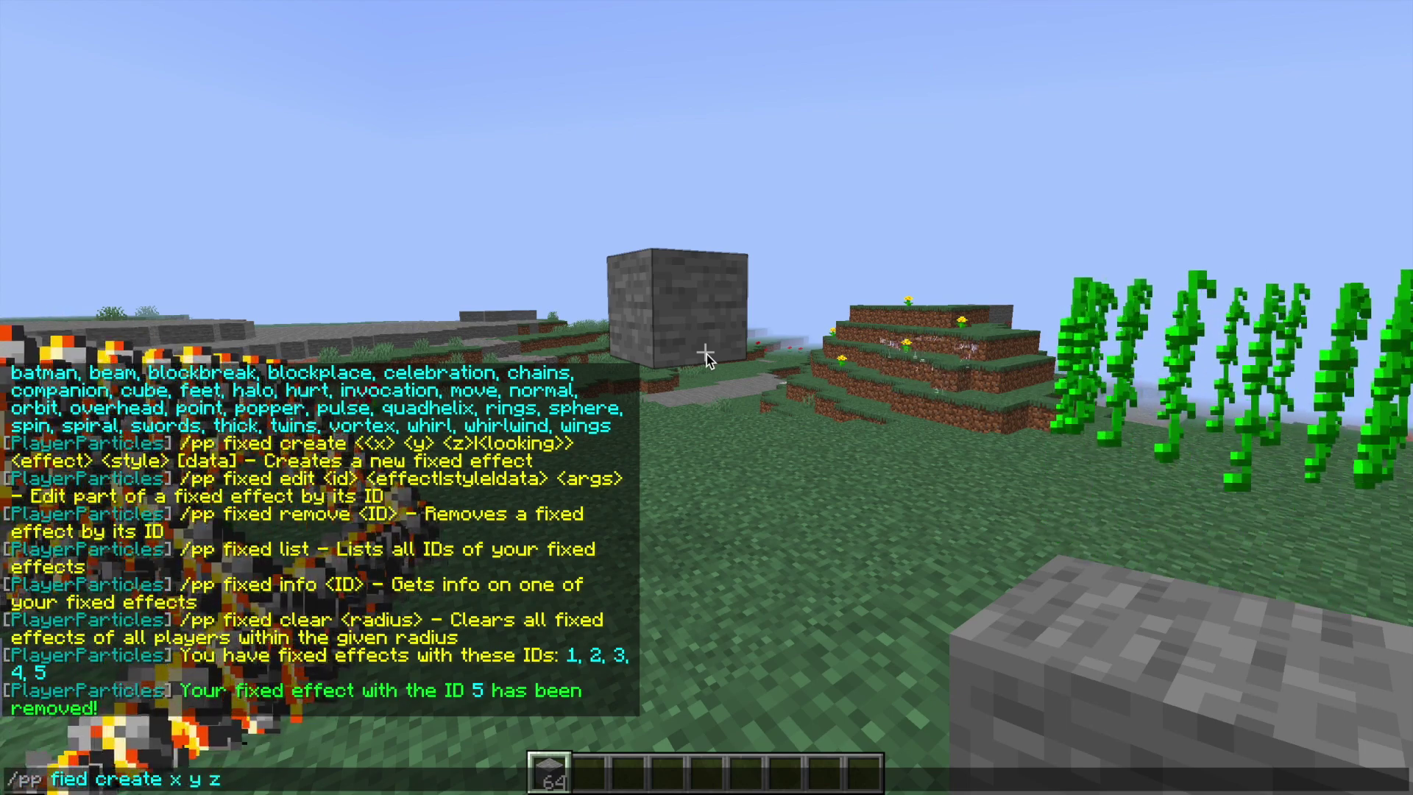
key(BackSpace)
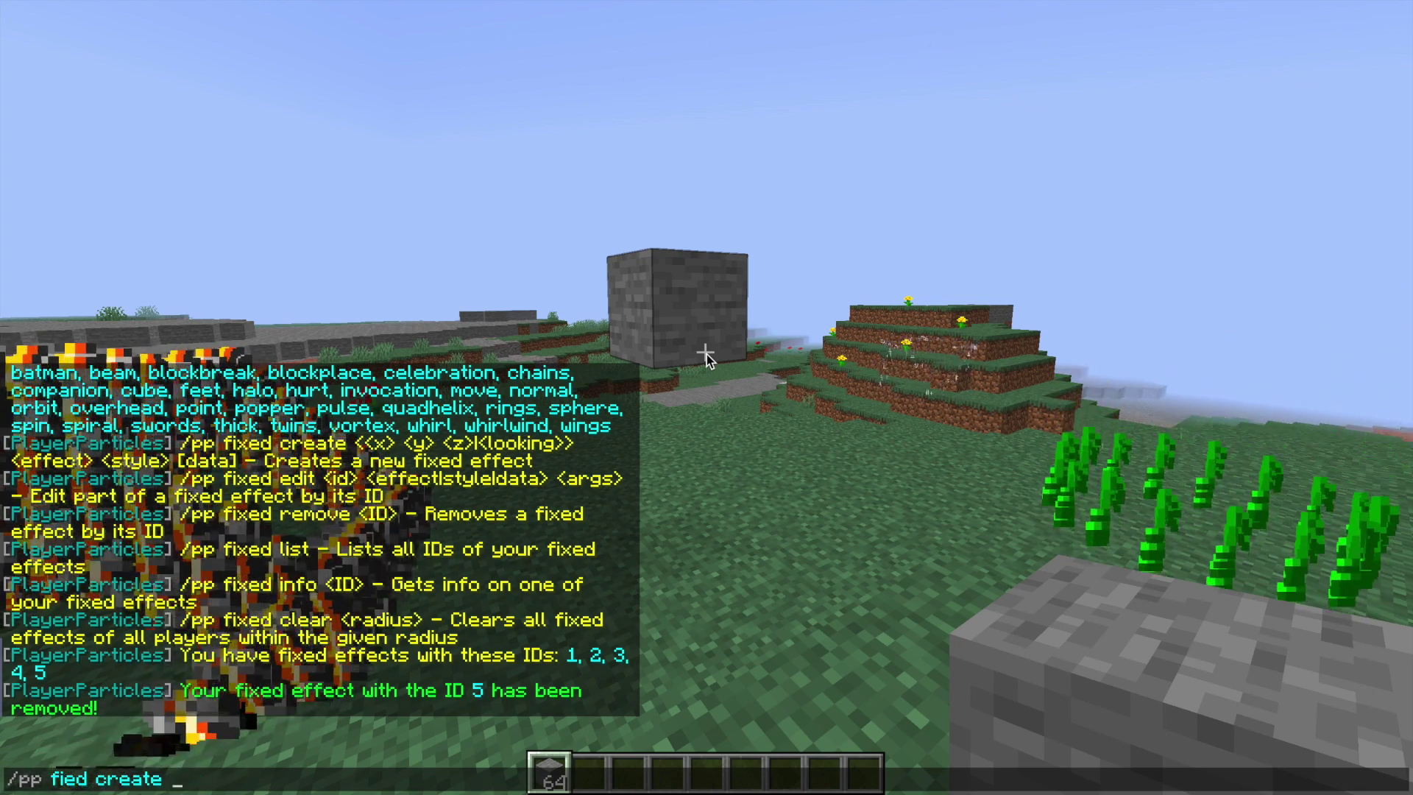
text(looking)
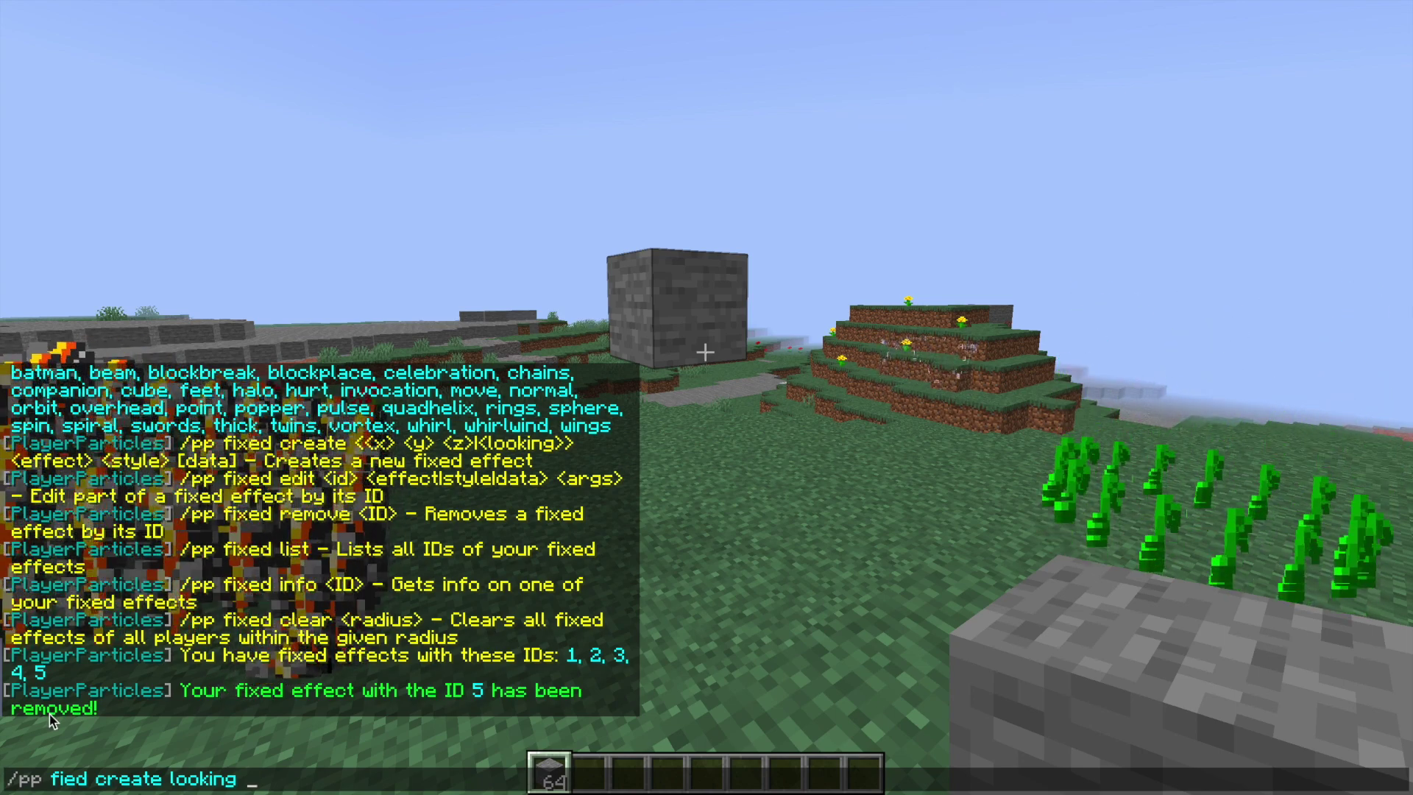
click(74, 780)
text(x)
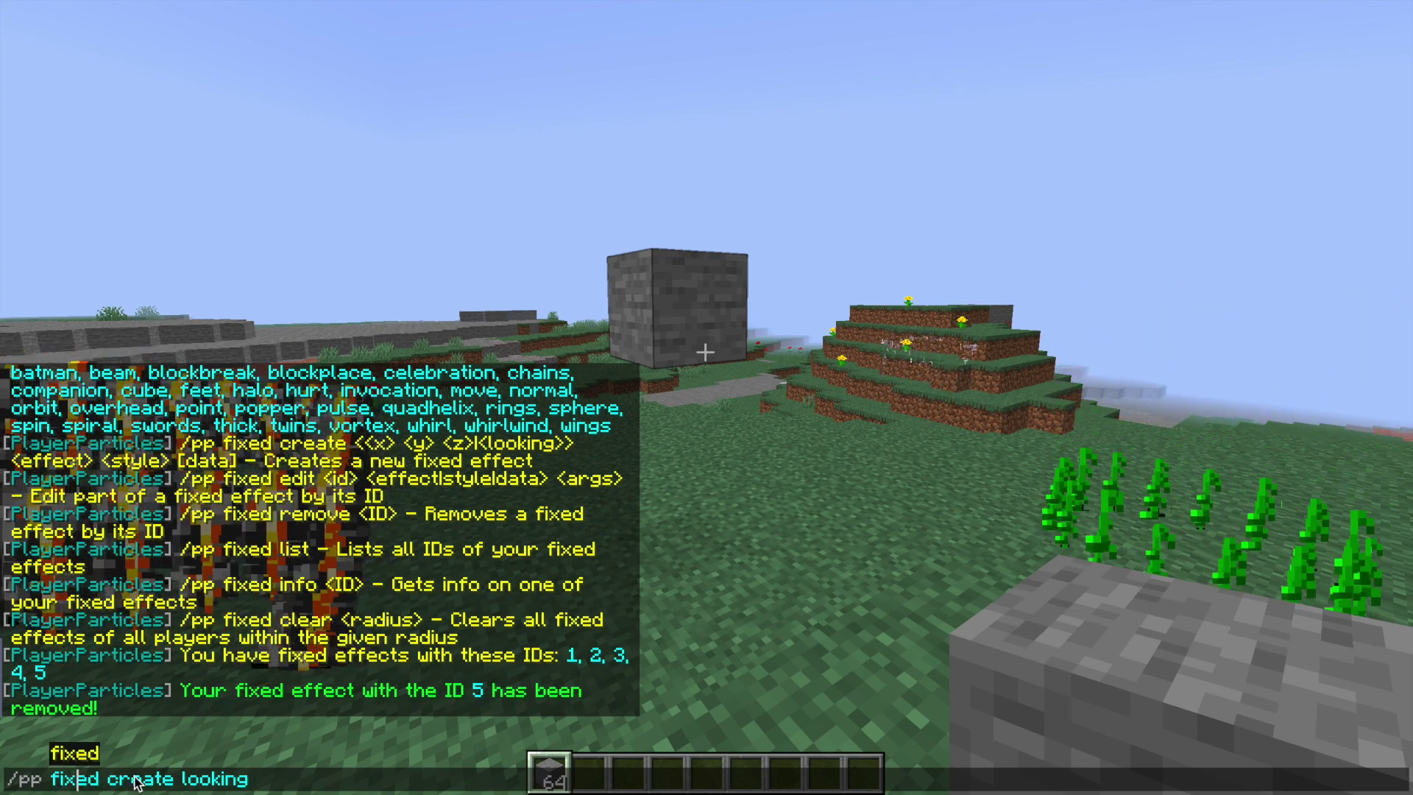
Step: Cycle through the suggested particle effects and choose firework for the new fixed effect
key(End)
key(Tab)
key(Tab)
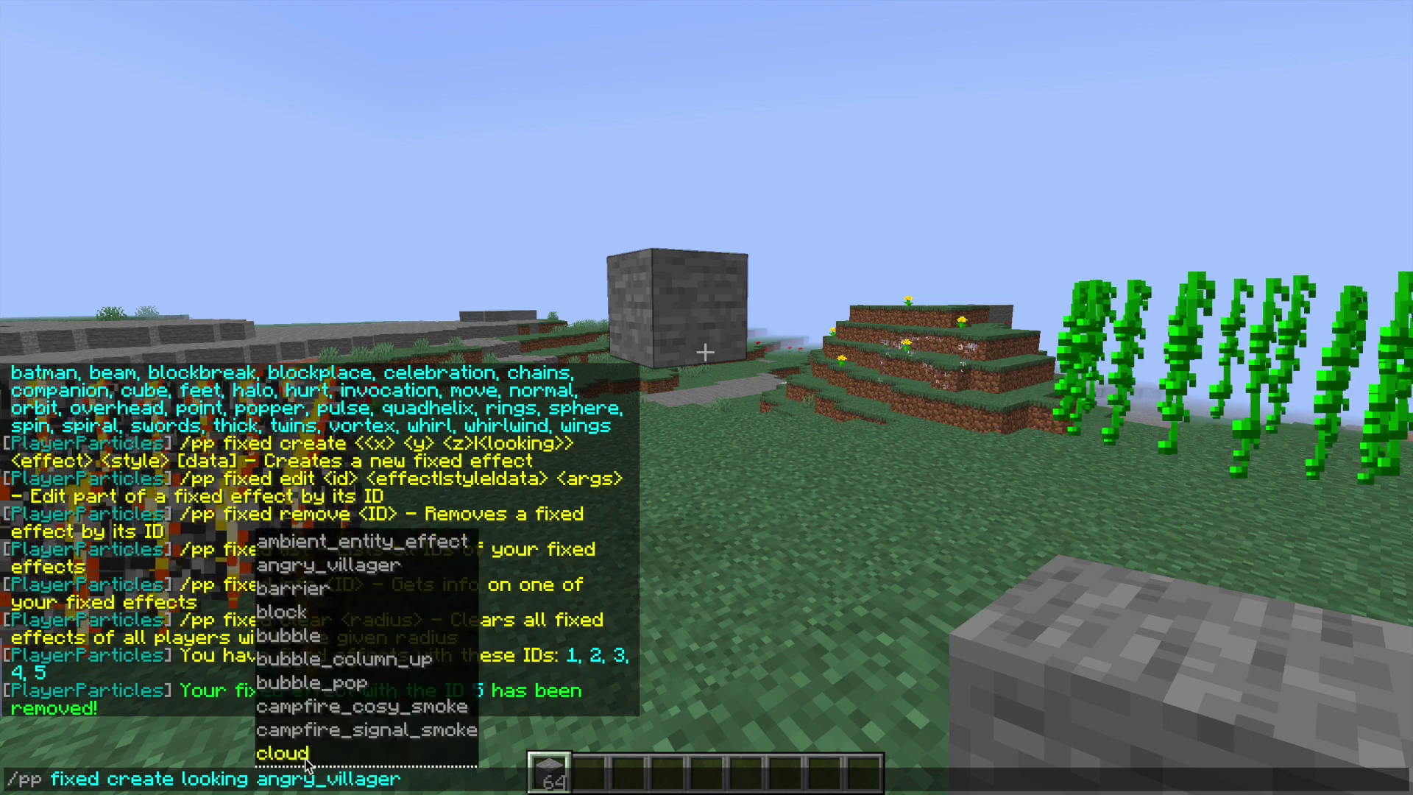
key(Tab)
key(Tab)
key(Tab)
key(Tab)
key(Tab)
key(Tab)
key(Tab)
key(Tab)
key(Tab)
key(Tab)
key(Tab)
key(Tab)
key(Tab)
key(Tab)
key(Tab)
key(Tab)
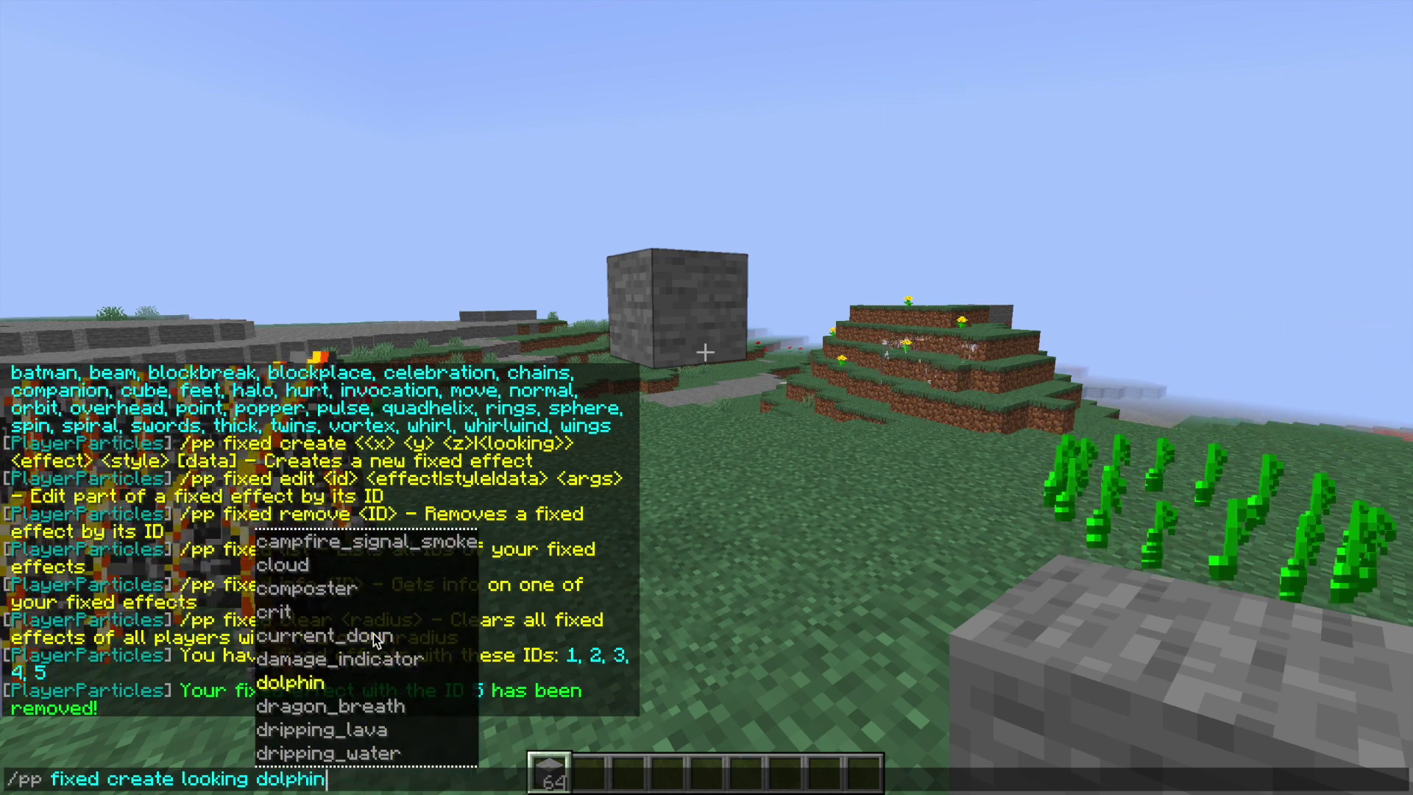
key(Tab)
key(Tab)
key(Tab)
key(Tab)
key(Tab)
key(Tab)
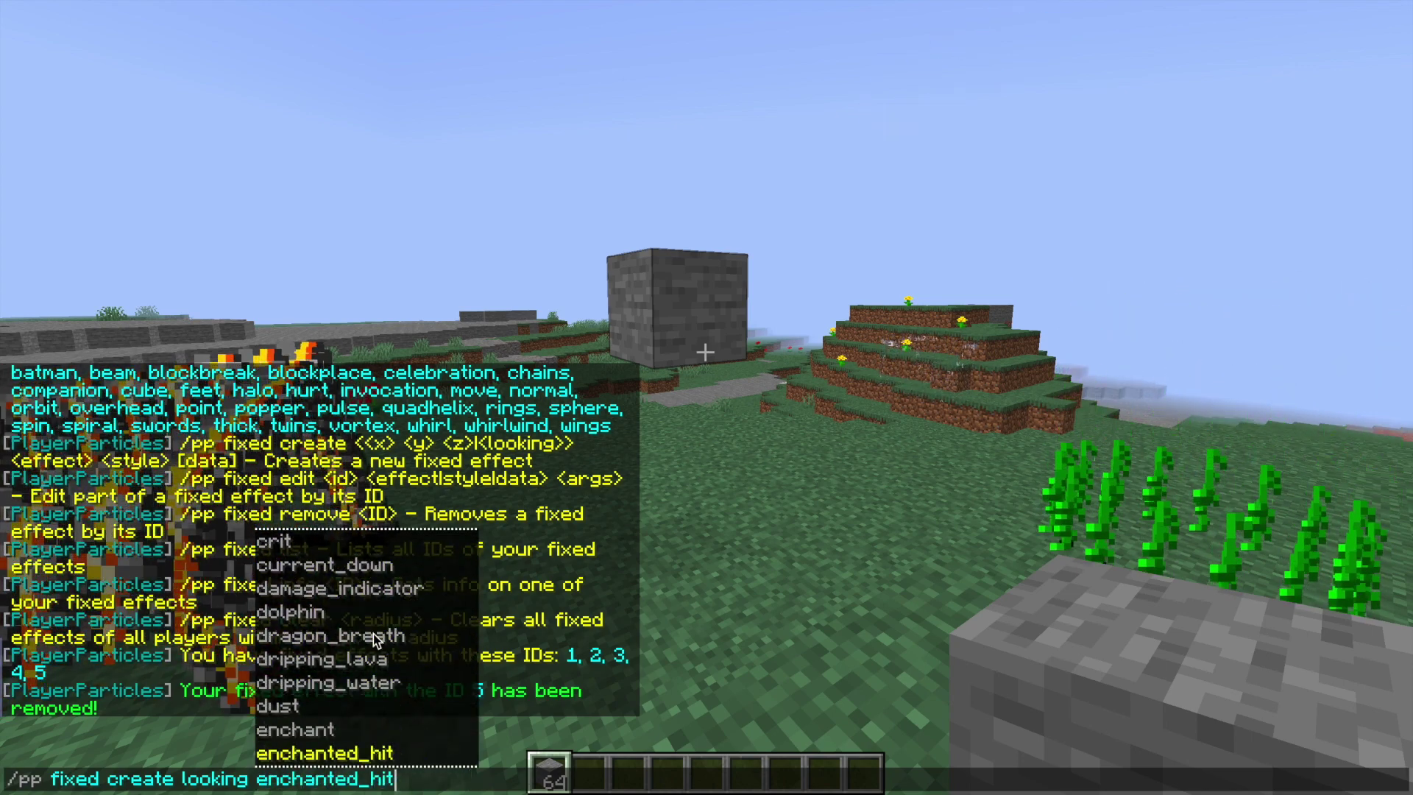
key(Tab)
key(Tab)
key(Tab)
key(Tab)
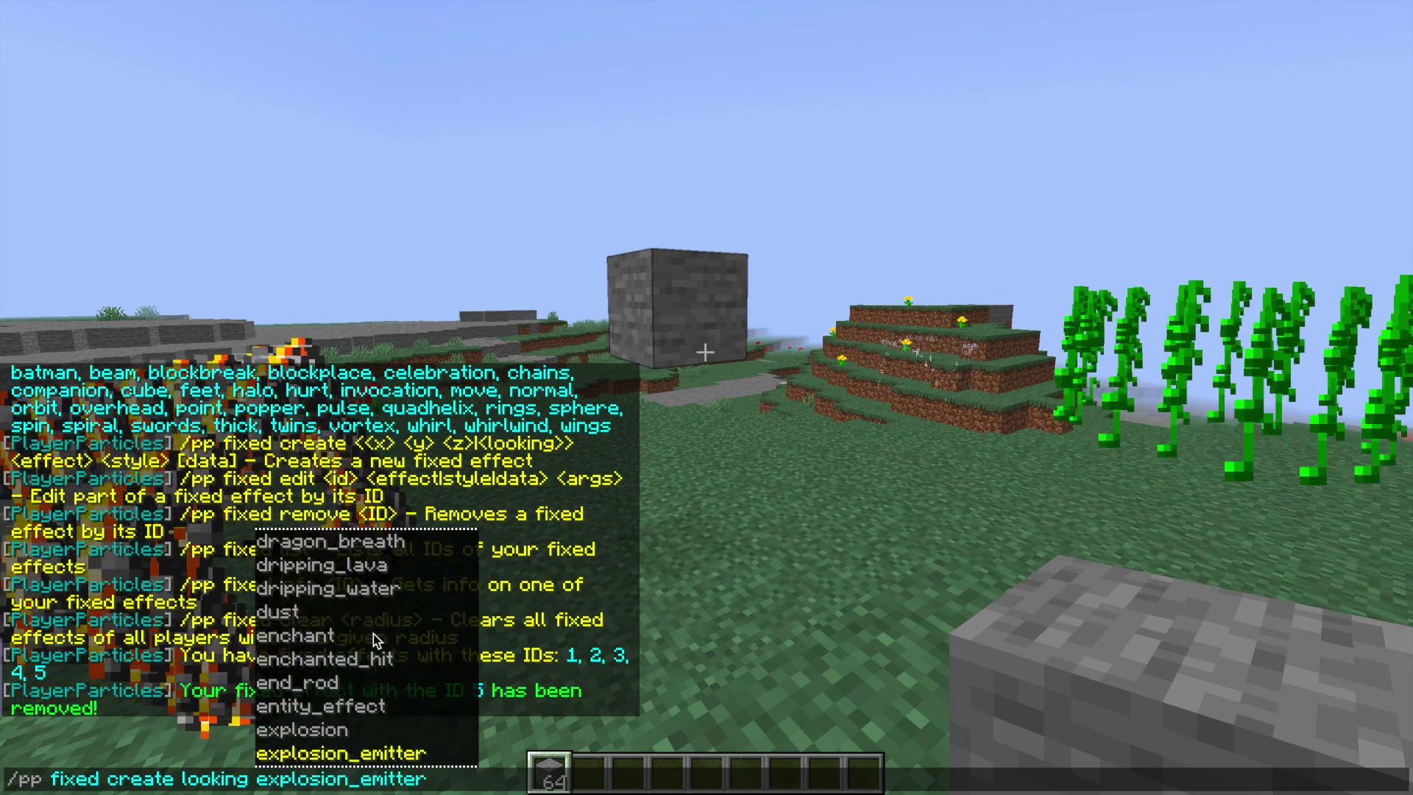
key(Tab)
key(Tab)
key(Tab)
key(Tab)
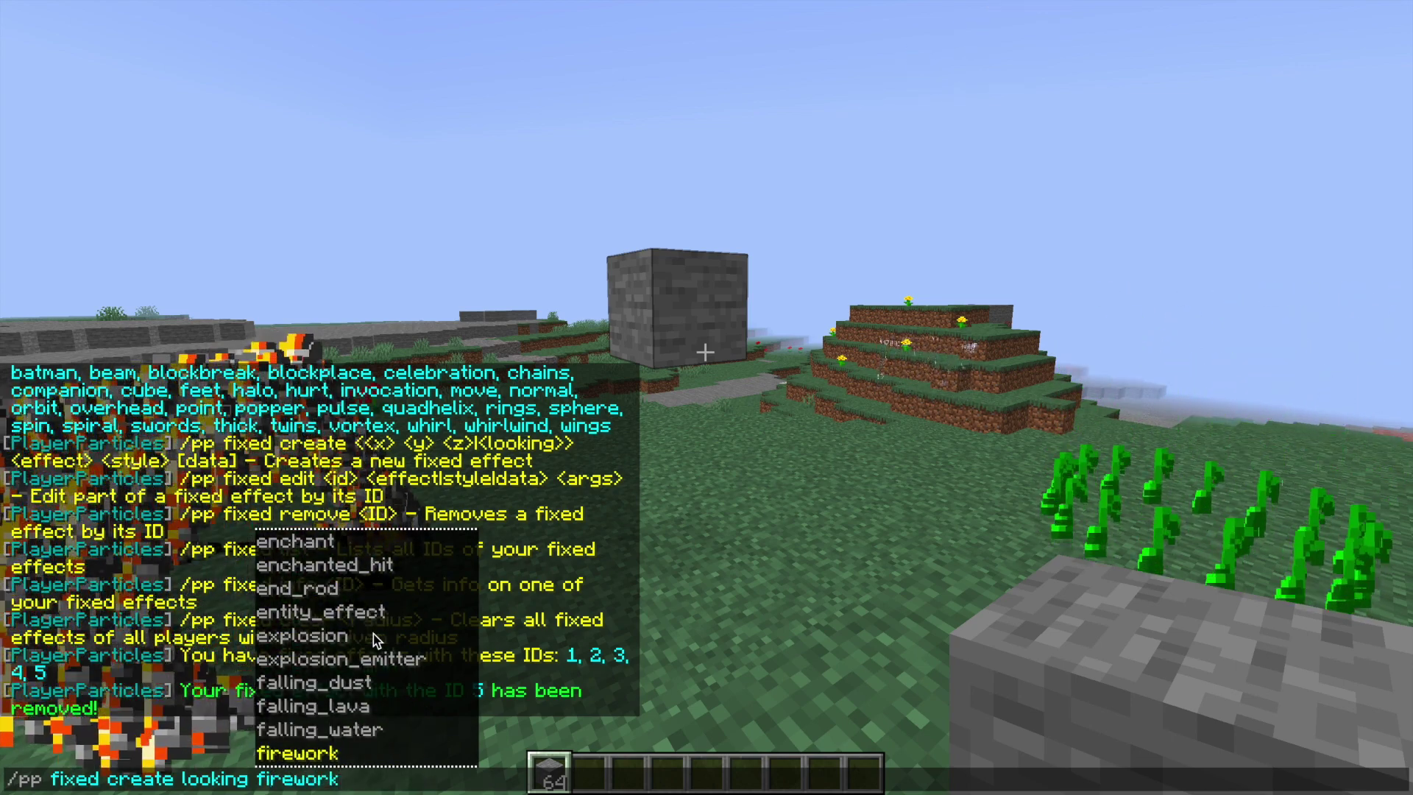
Step: Choose the sphere style for the firework effect and run the command to create the fixed effect
key(Tab)
key(Tab)
key(Tab)
key(Tab)
key(Tab)
key(Tab)
key(Tab)
key(Tab)
key(Tab)
key(Tab)
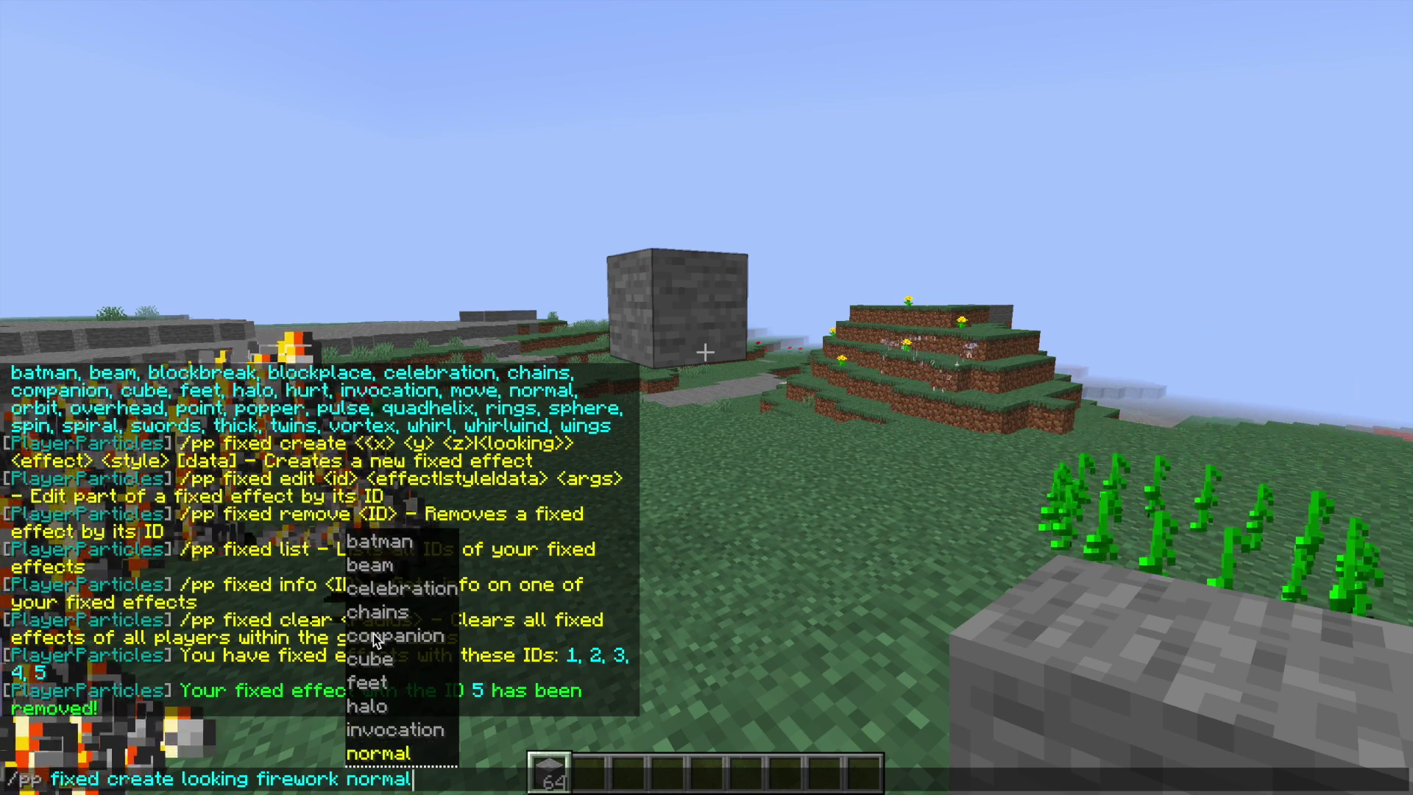
key(Tab)
key(Tab)
key(Tab)
key(Tab)
key(Tab)
key(Tab)
key(Tab)
key(Tab)
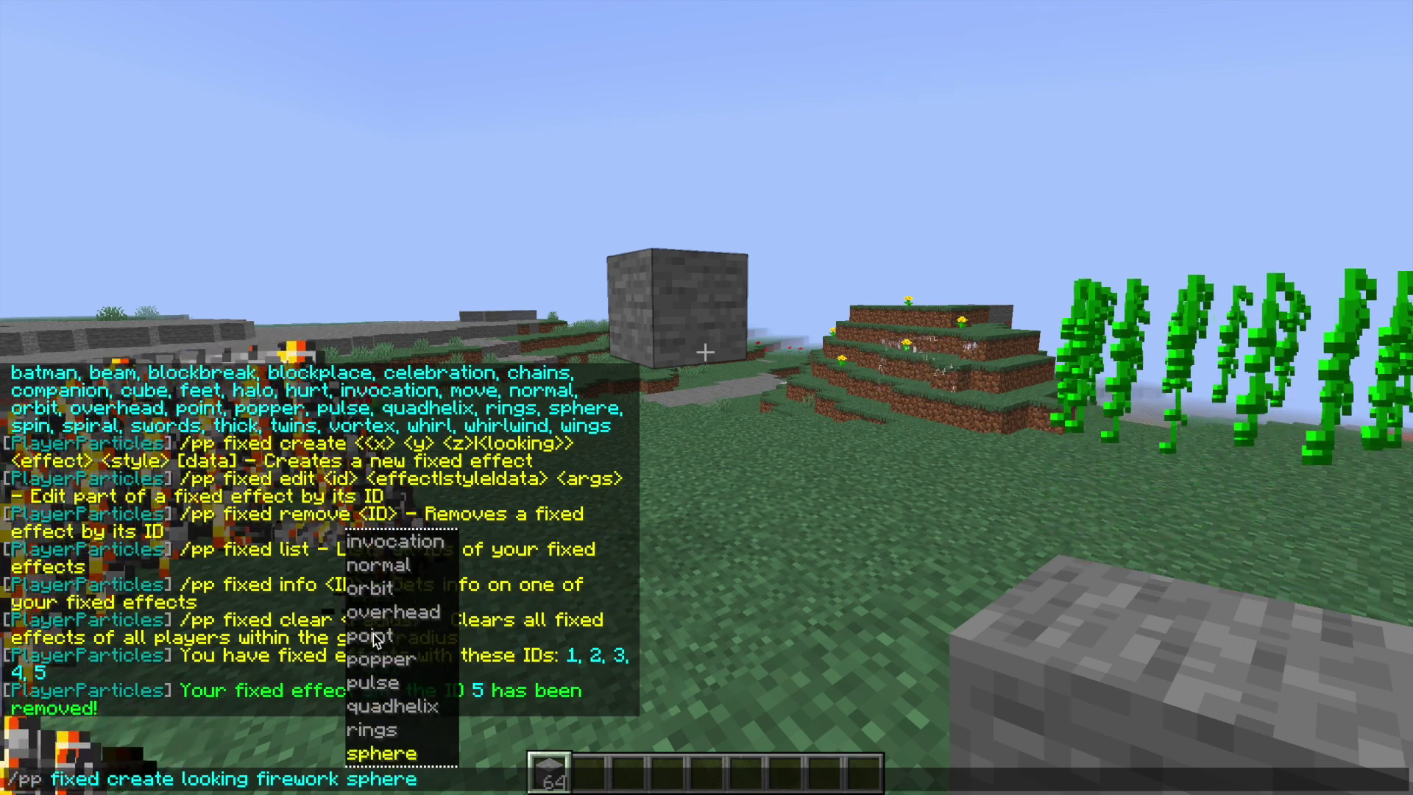
key(Return)
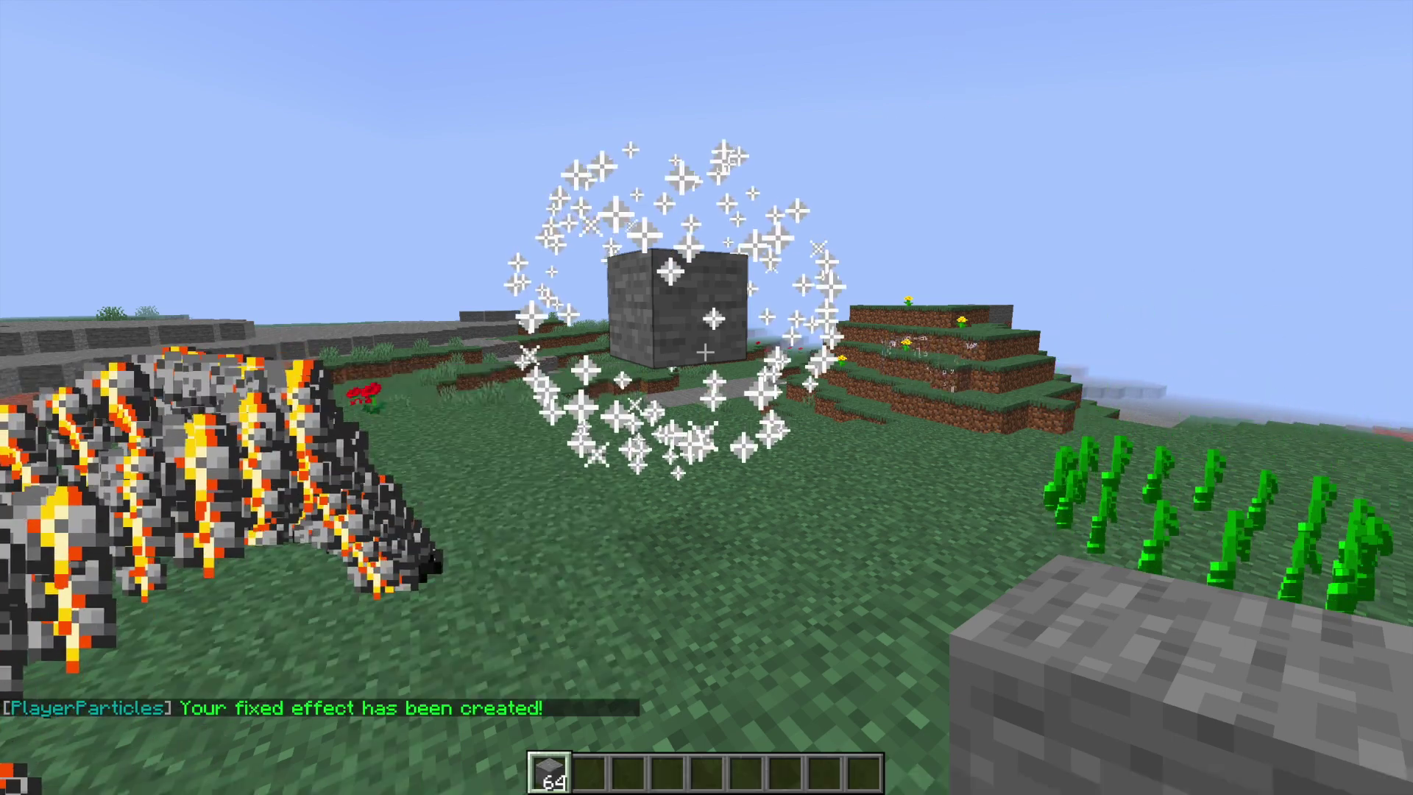
Step: Inspect the firework sphere and the neighbouring fixed effects from close up and from a distance
key(w)
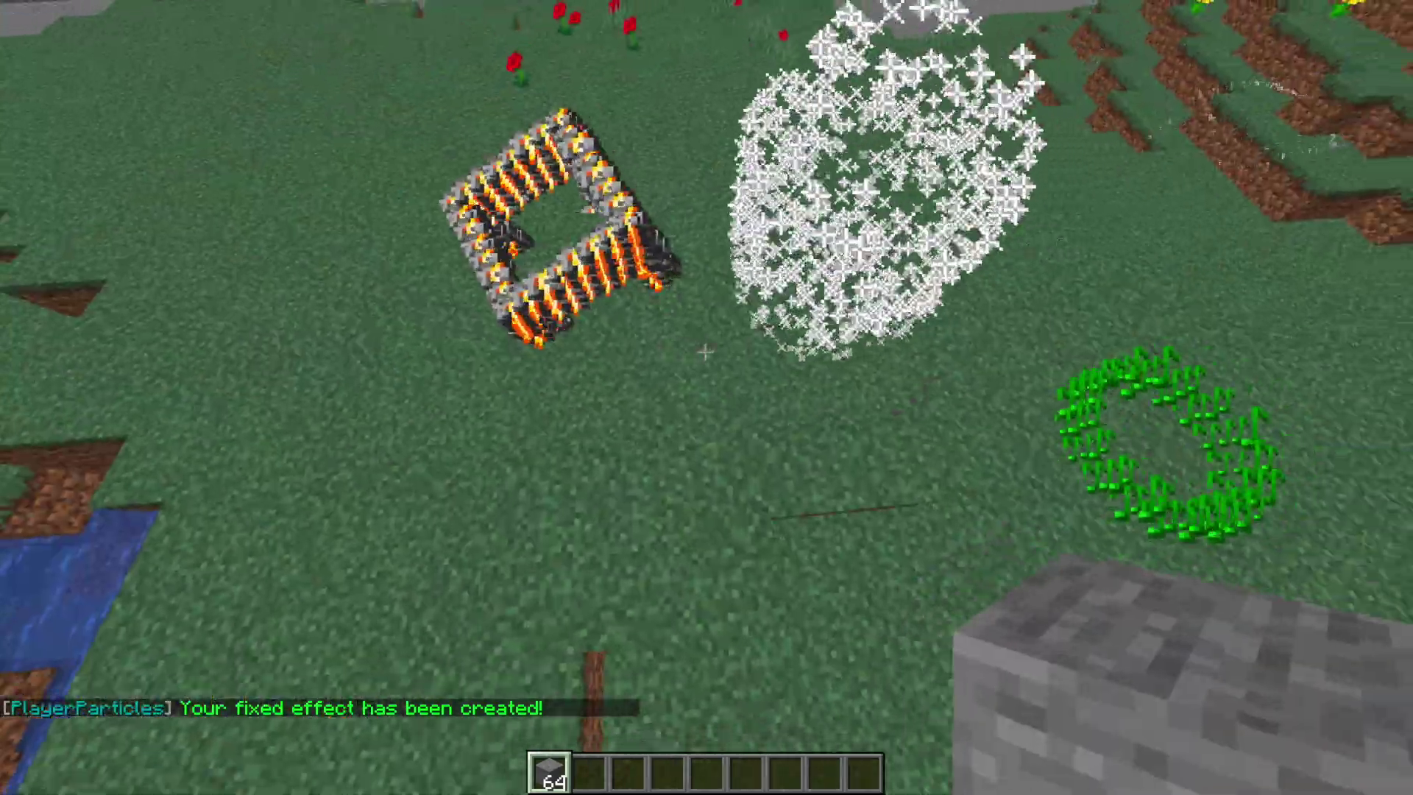
key(w)
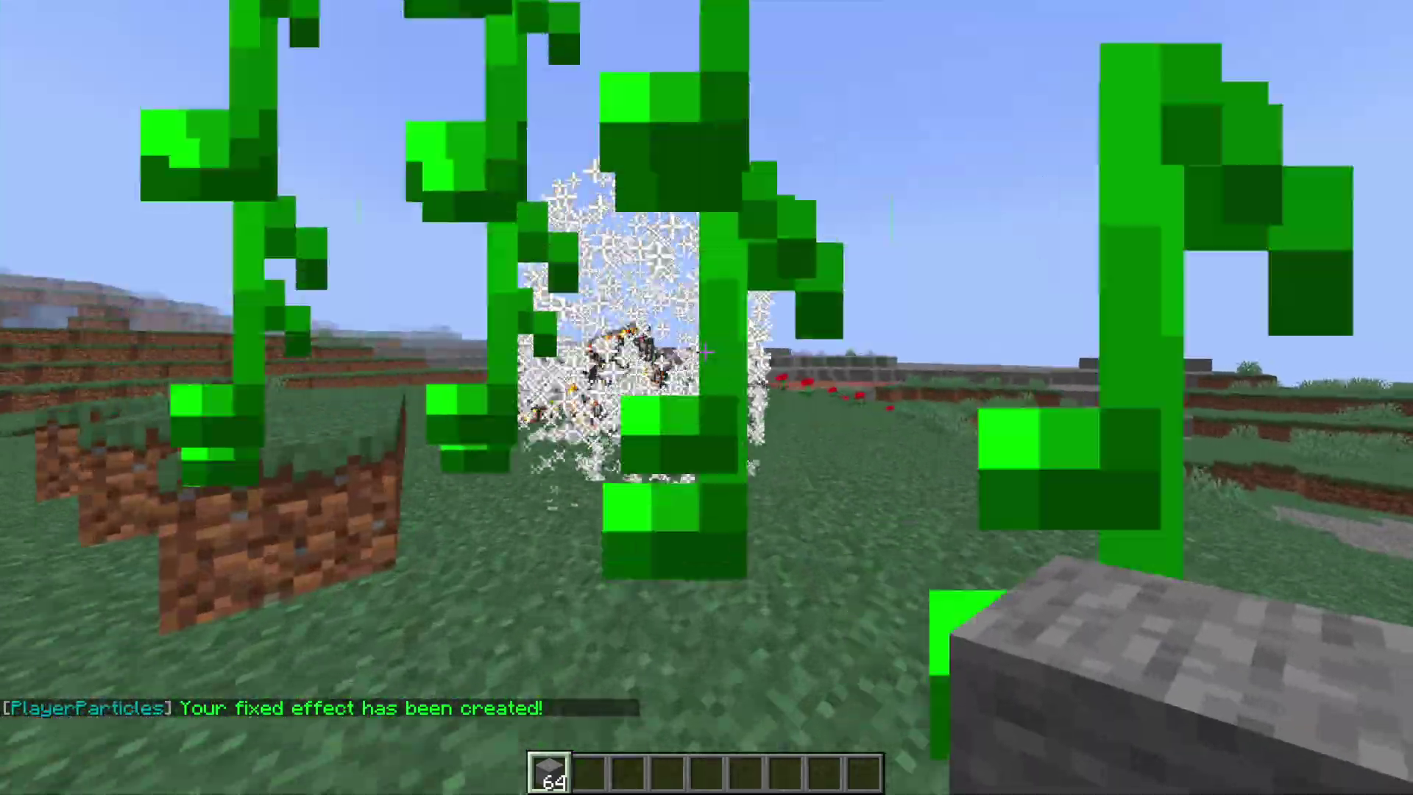
key(s)
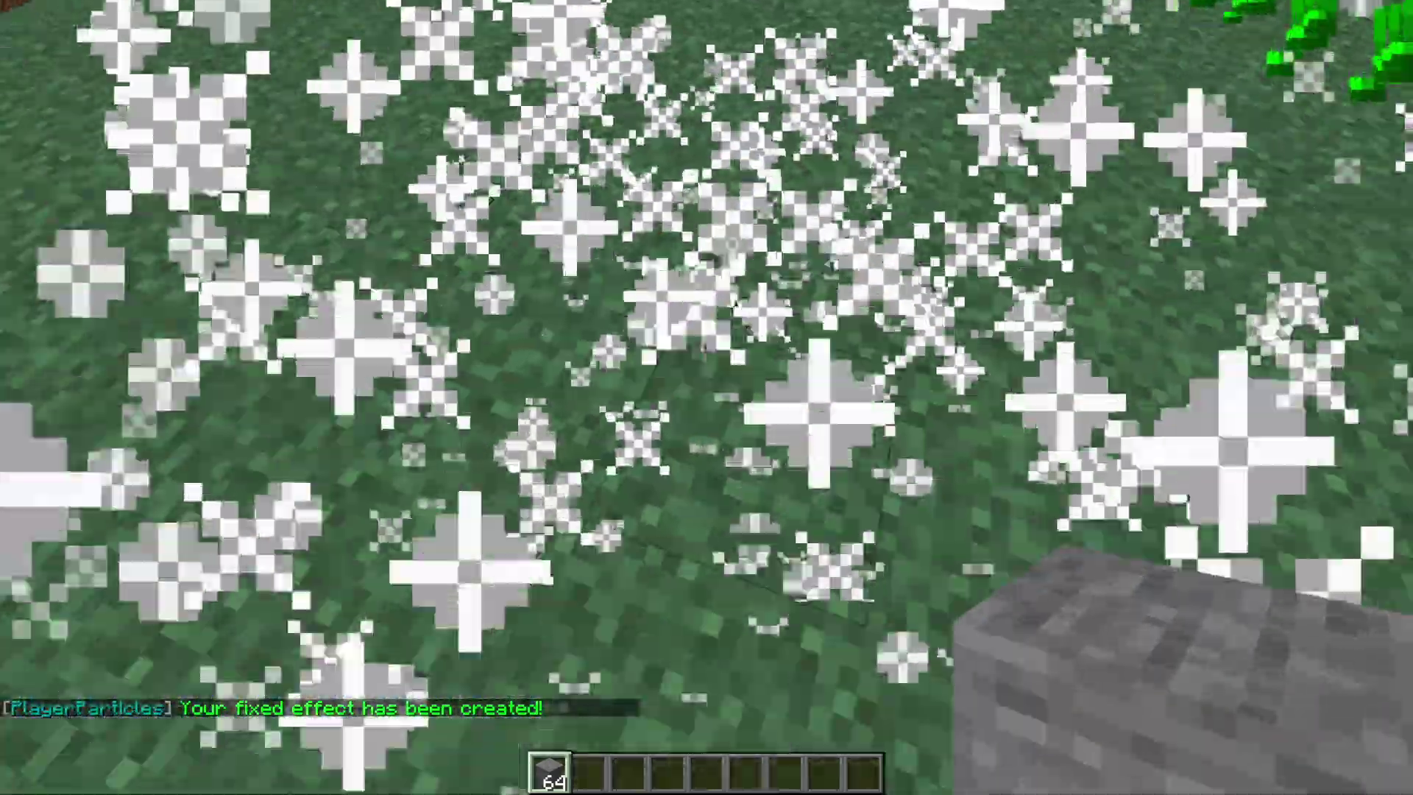
key(s)
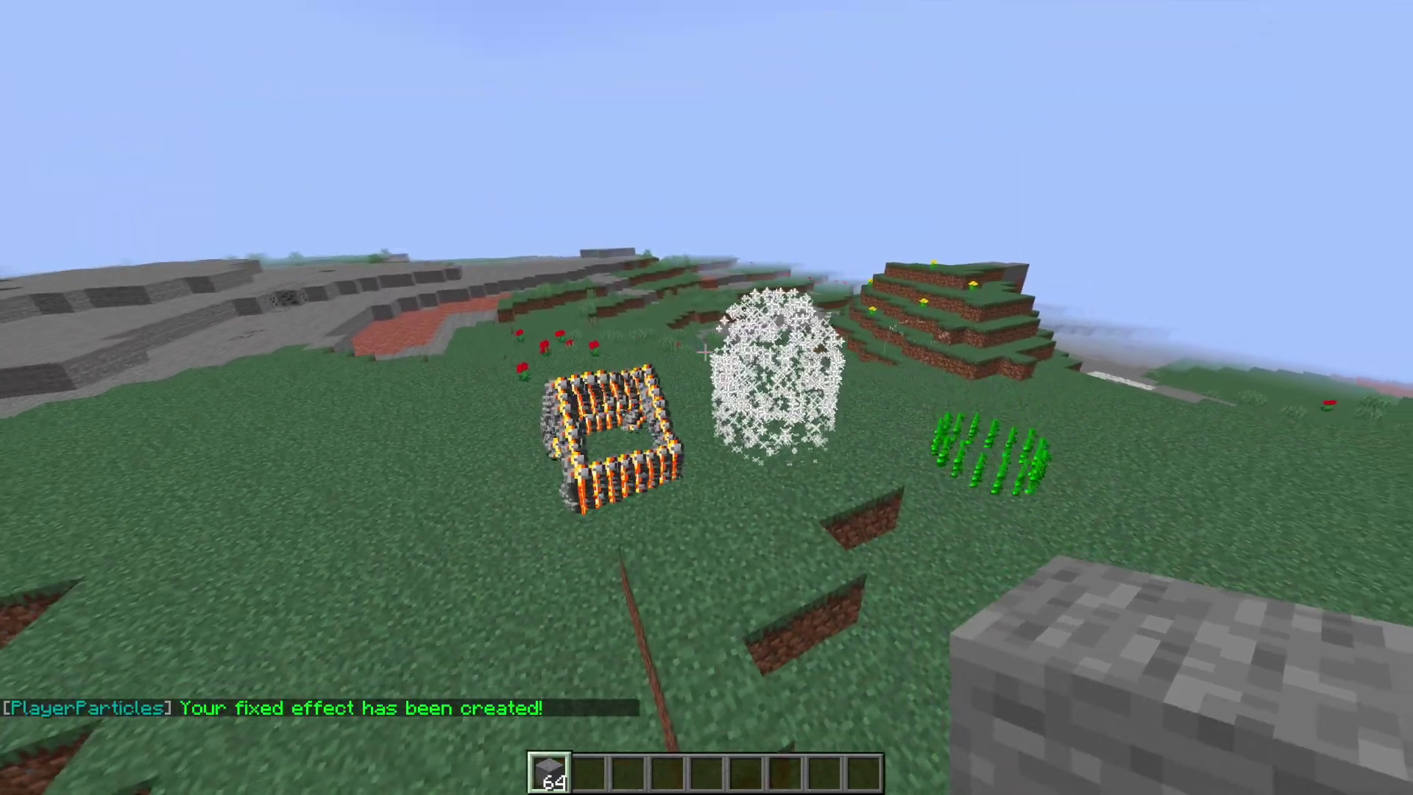
key(w)
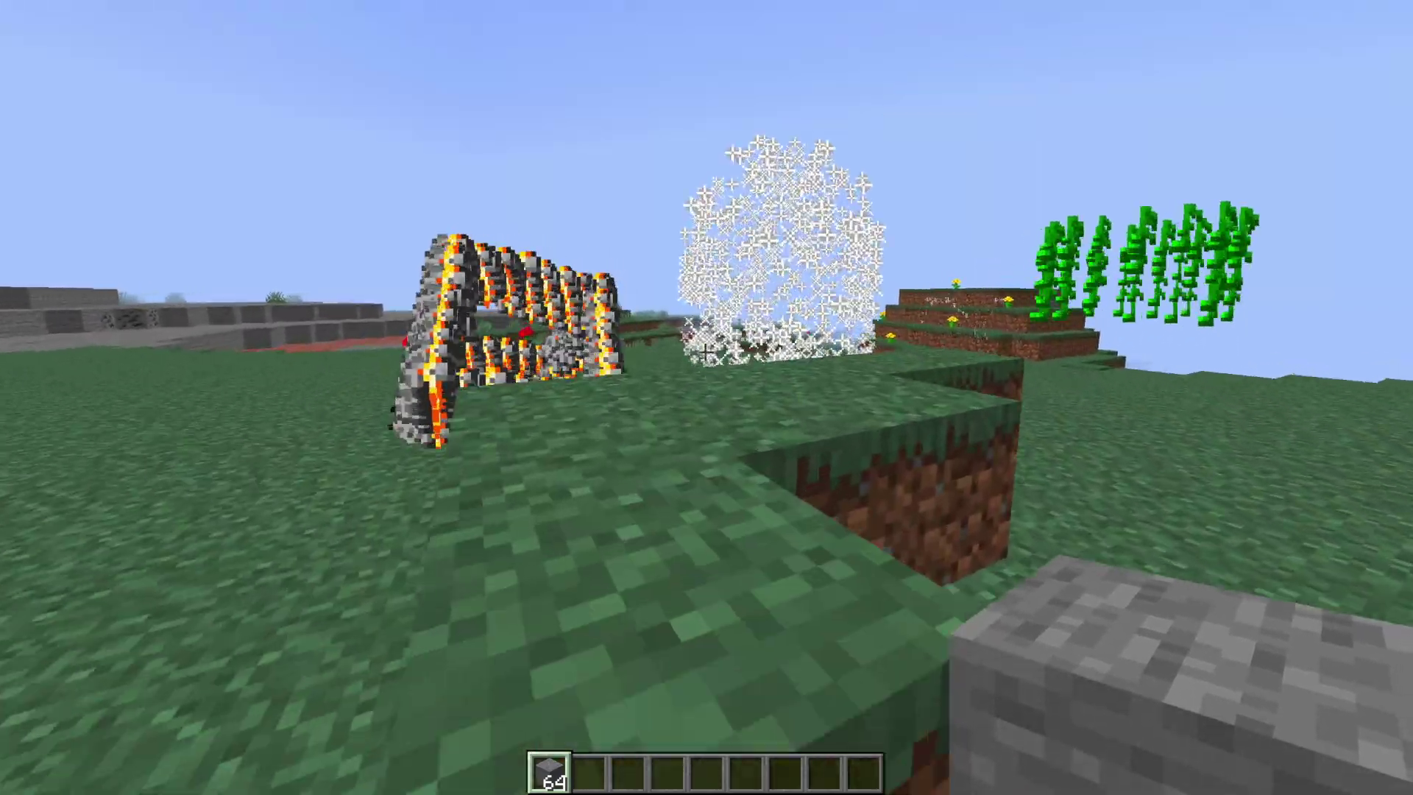
Step: Build a second floating stone block in front of the lava particles by stacking stone and breaking the lower blocks
key(w)
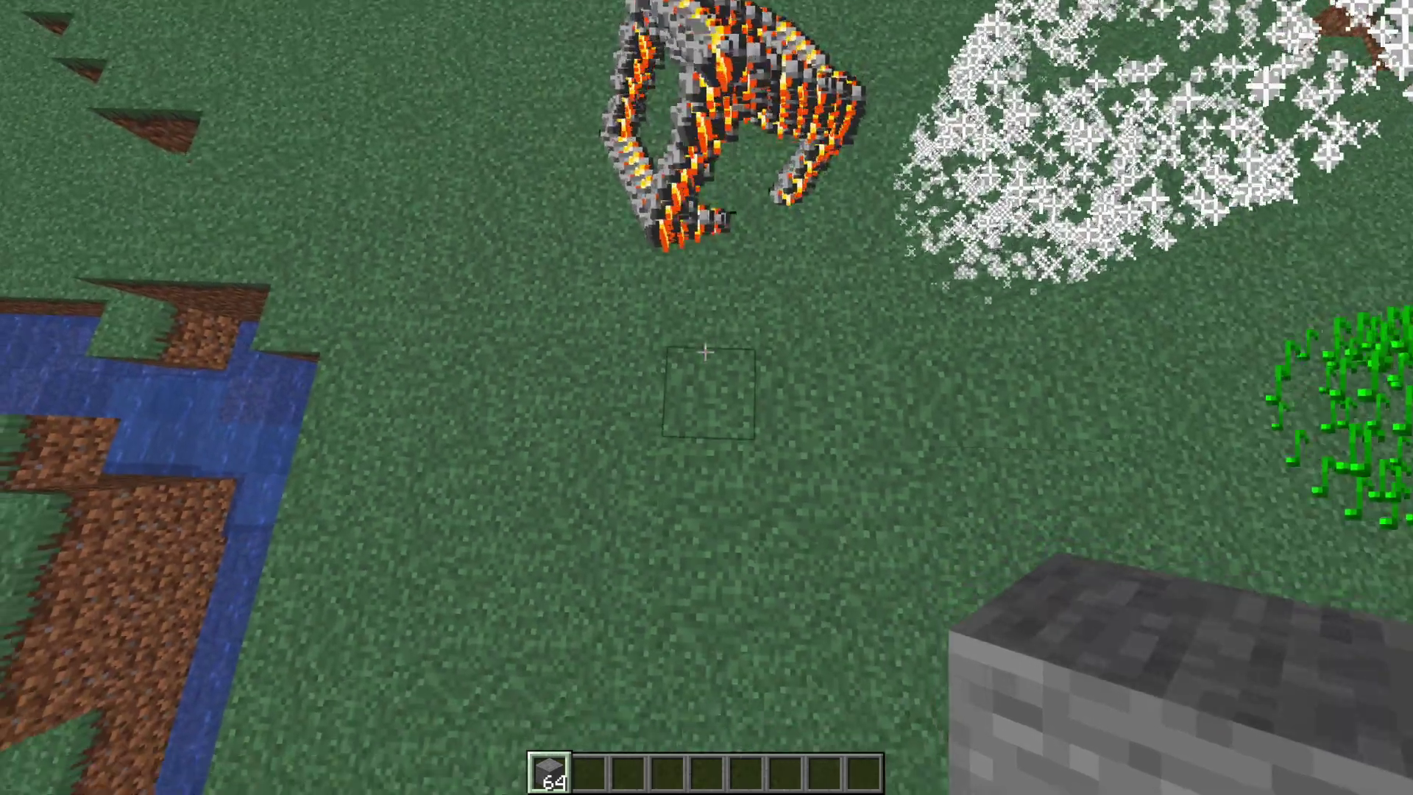
right_click(705, 353)
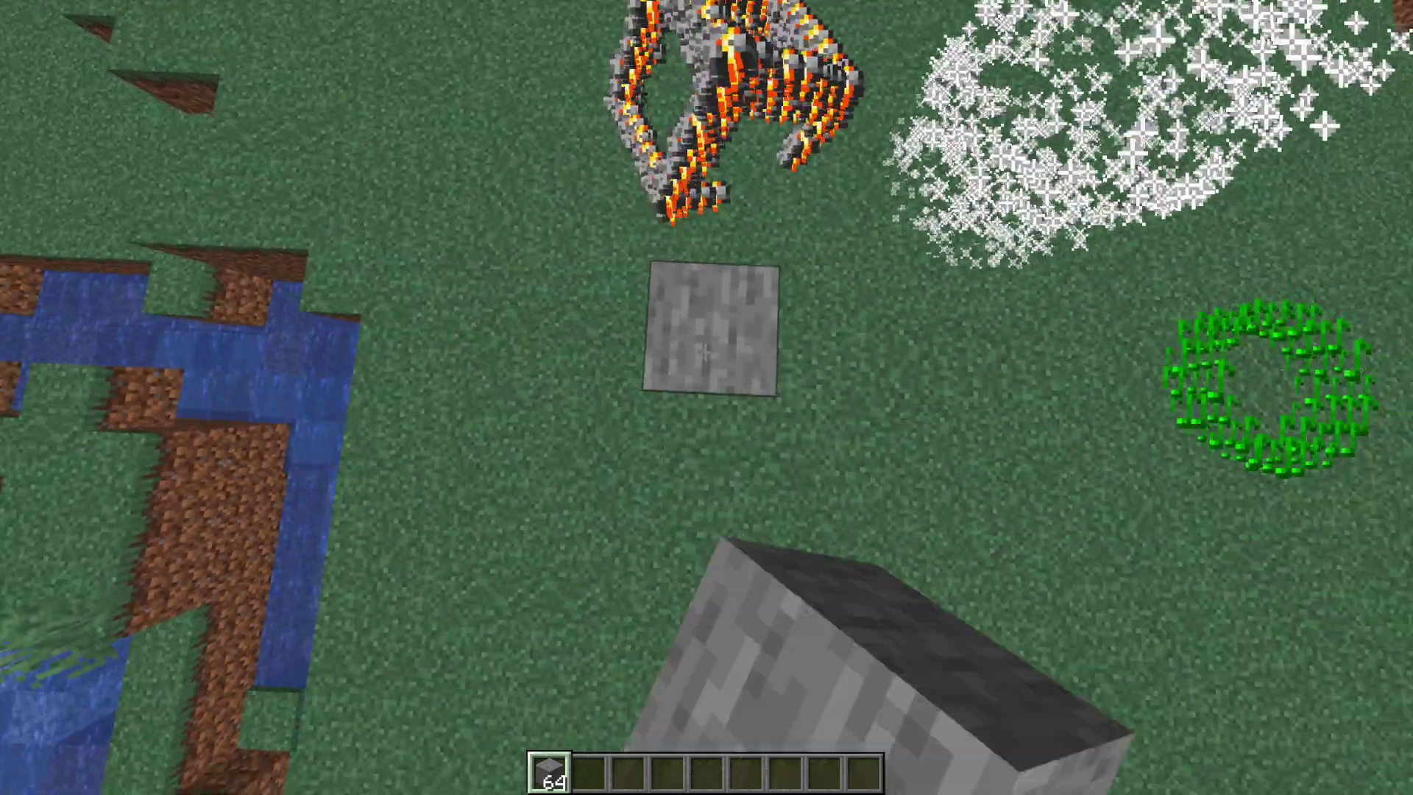
right_click(705, 353)
right_click(705, 353)
click(705, 352)
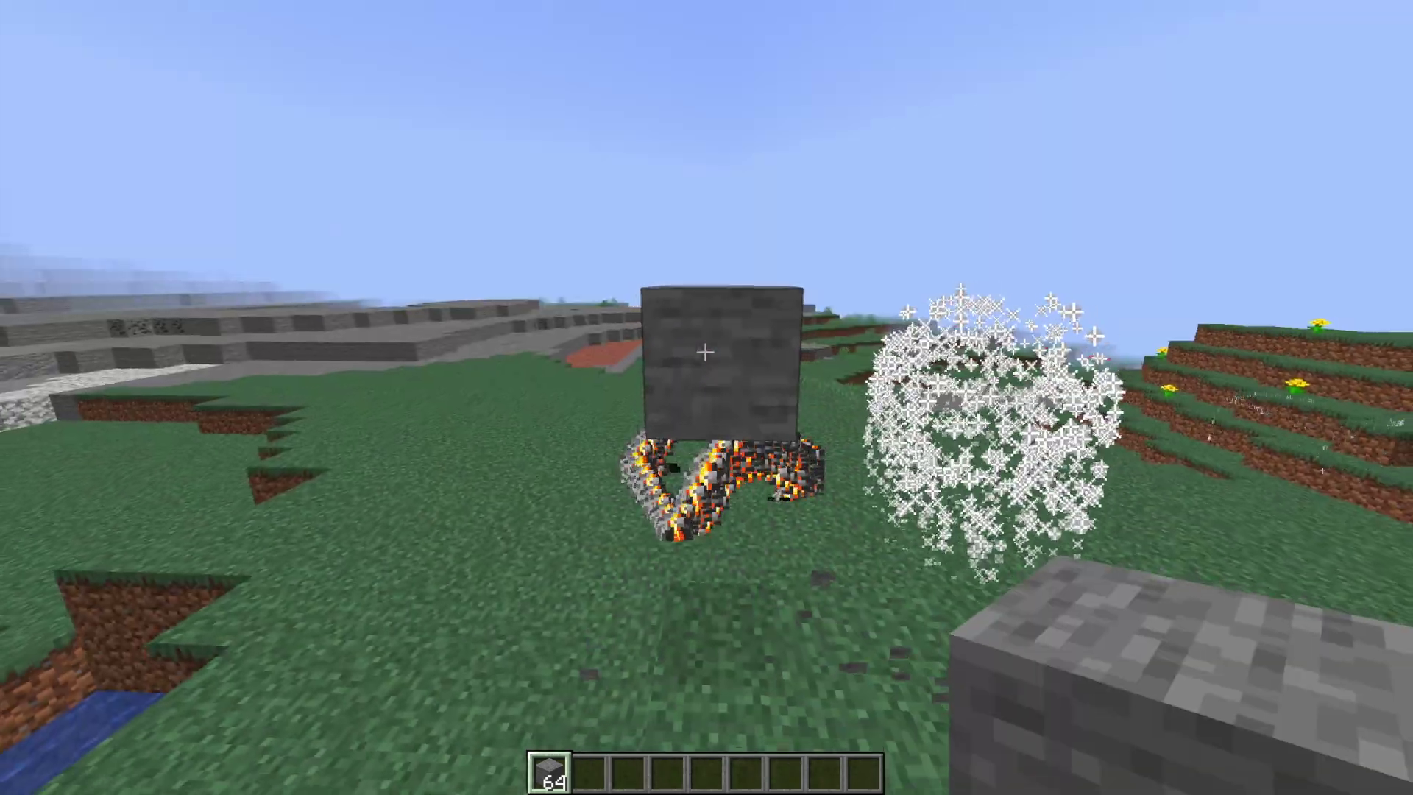
Step: Recall the last fixed effect creation command in chat and strip the firework effect and sphere style from it
key(t)
key(Up)
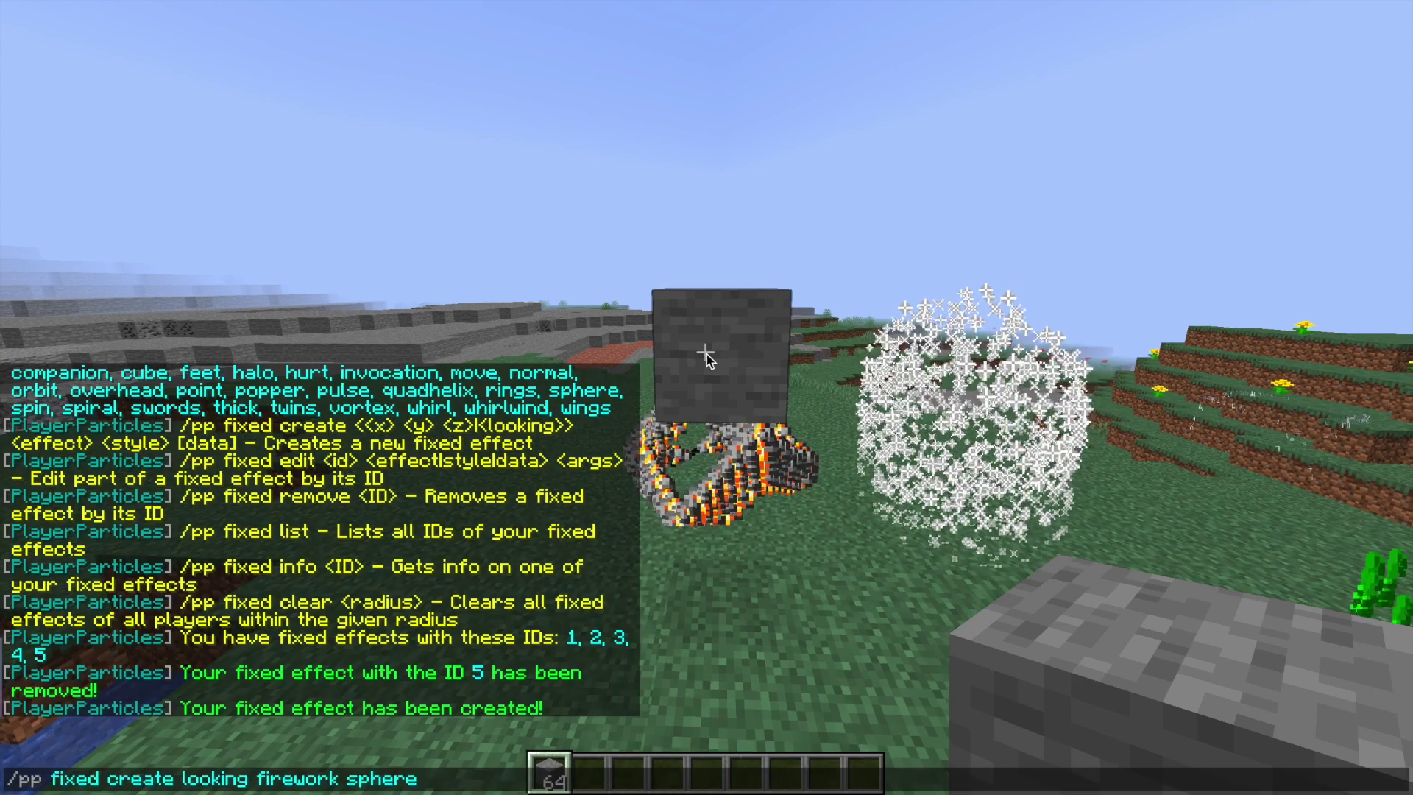
key(BackSpace)
key(BackSpace)
key(BackSpace)
key(BackSpace)
key(BackSpace)
key(BackSpace)
key(BackSpace)
key(BackSpace)
key(BackSpace)
key(BackSpace)
key(BackSpace)
key(BackSpace)
key(BackSpace)
key(BackSpace)
key(BackSpace)
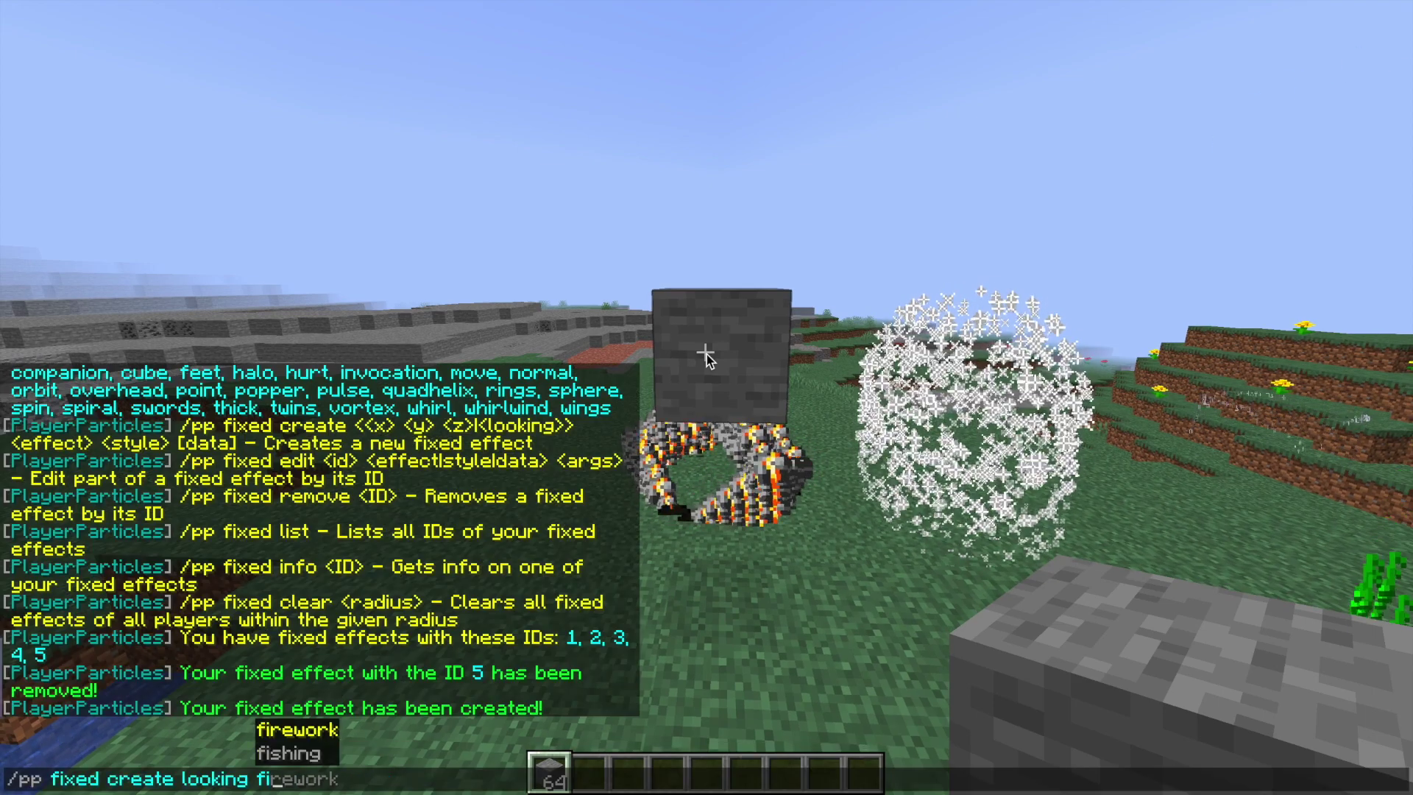
Step: Choose the portal effect from the suggestions, add the cube style and run the command to create the fixed effect
key(Up)
key(Up)
key(Up)
key(Up)
key(Up)
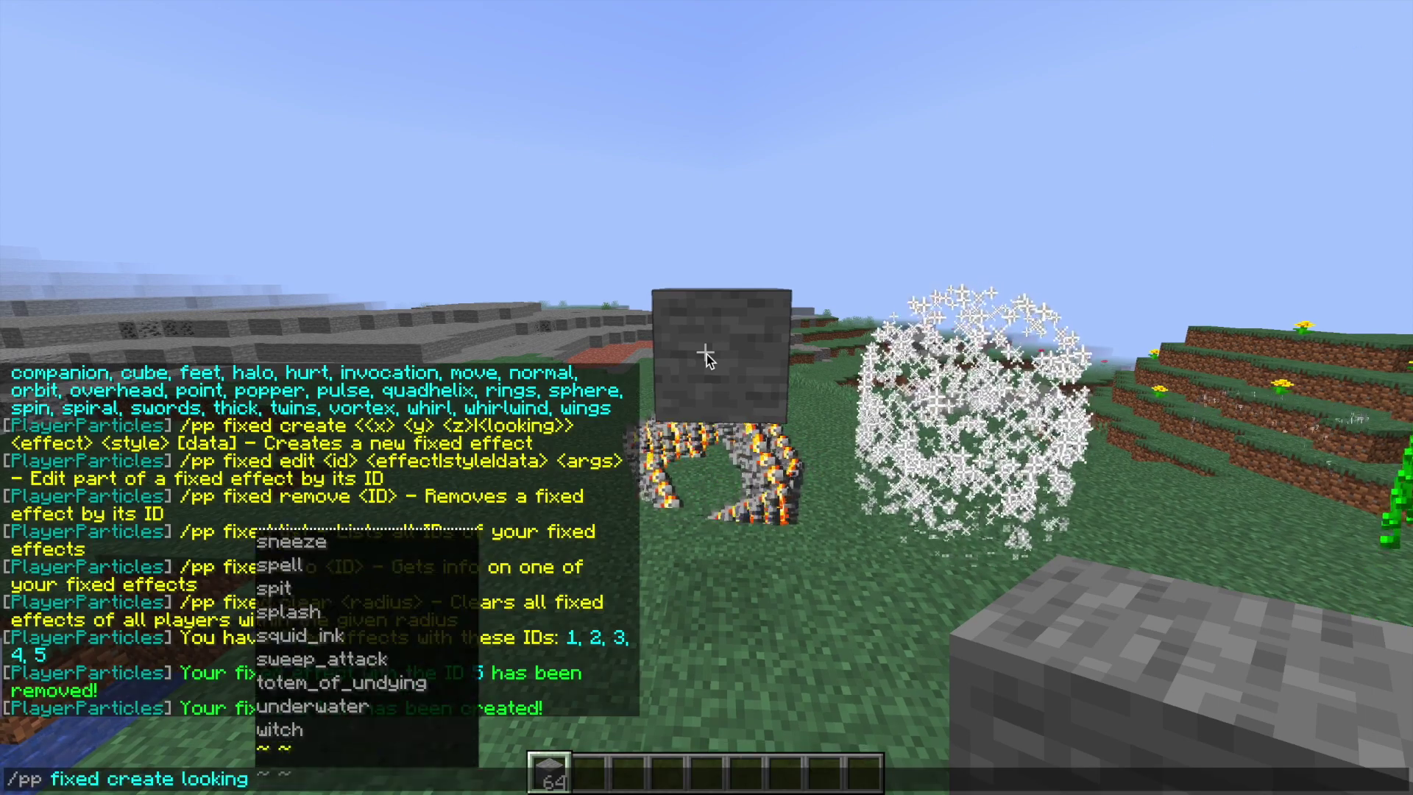
key(Up)
key(Up)
key(Up)
key(Up)
key(Up)
key(Up)
key(Up)
key(Up)
key(Up)
key(Up)
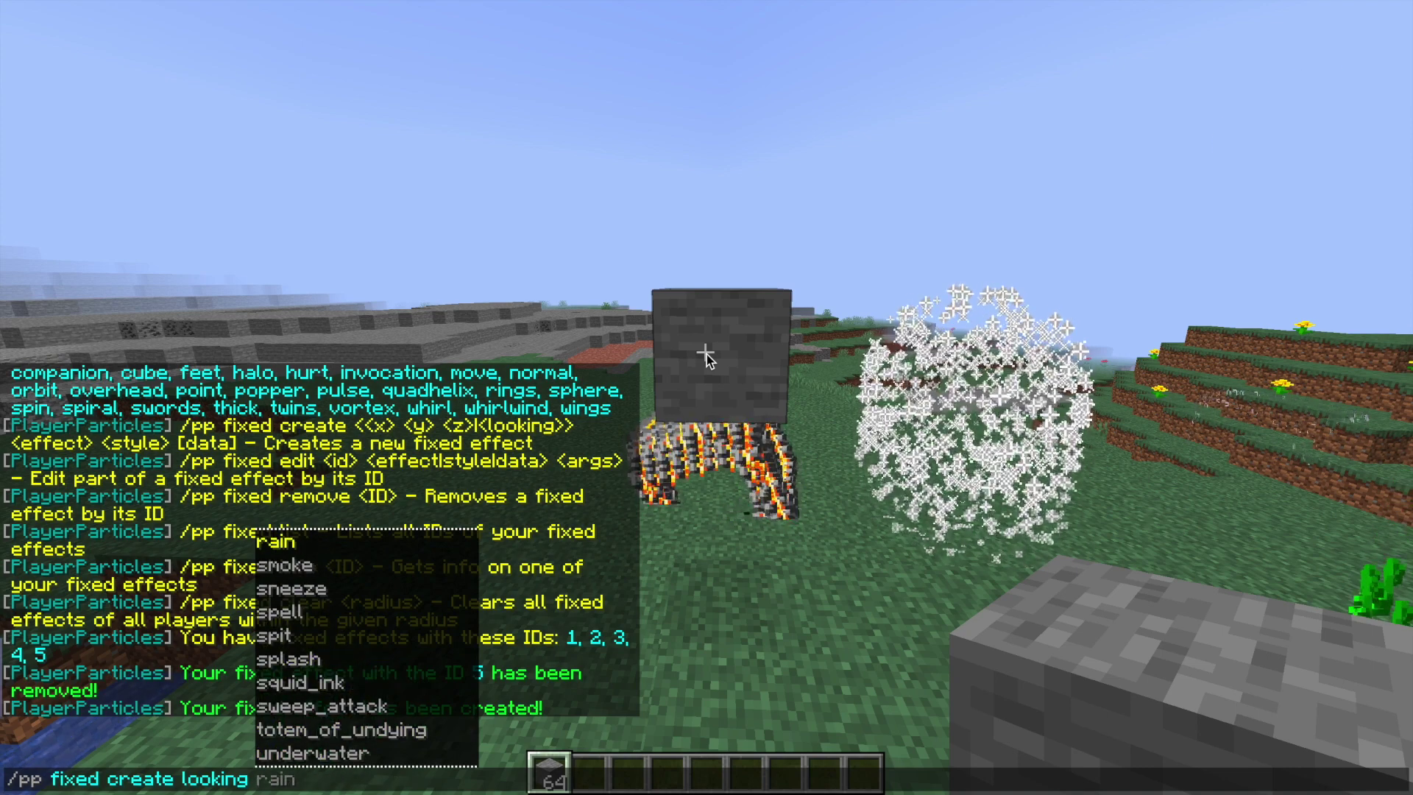
key(Down)
key(Down)
key(Tab)
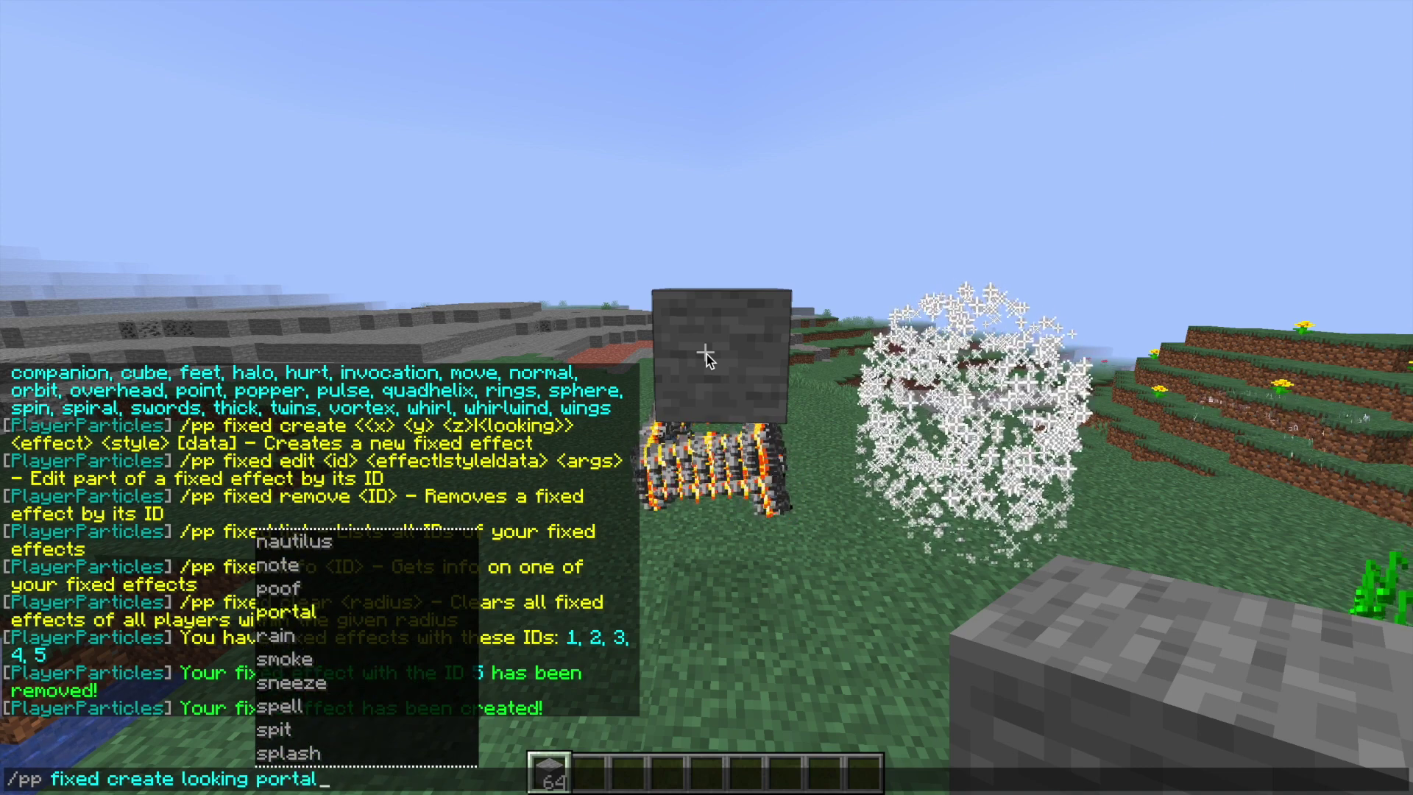
text(cube)
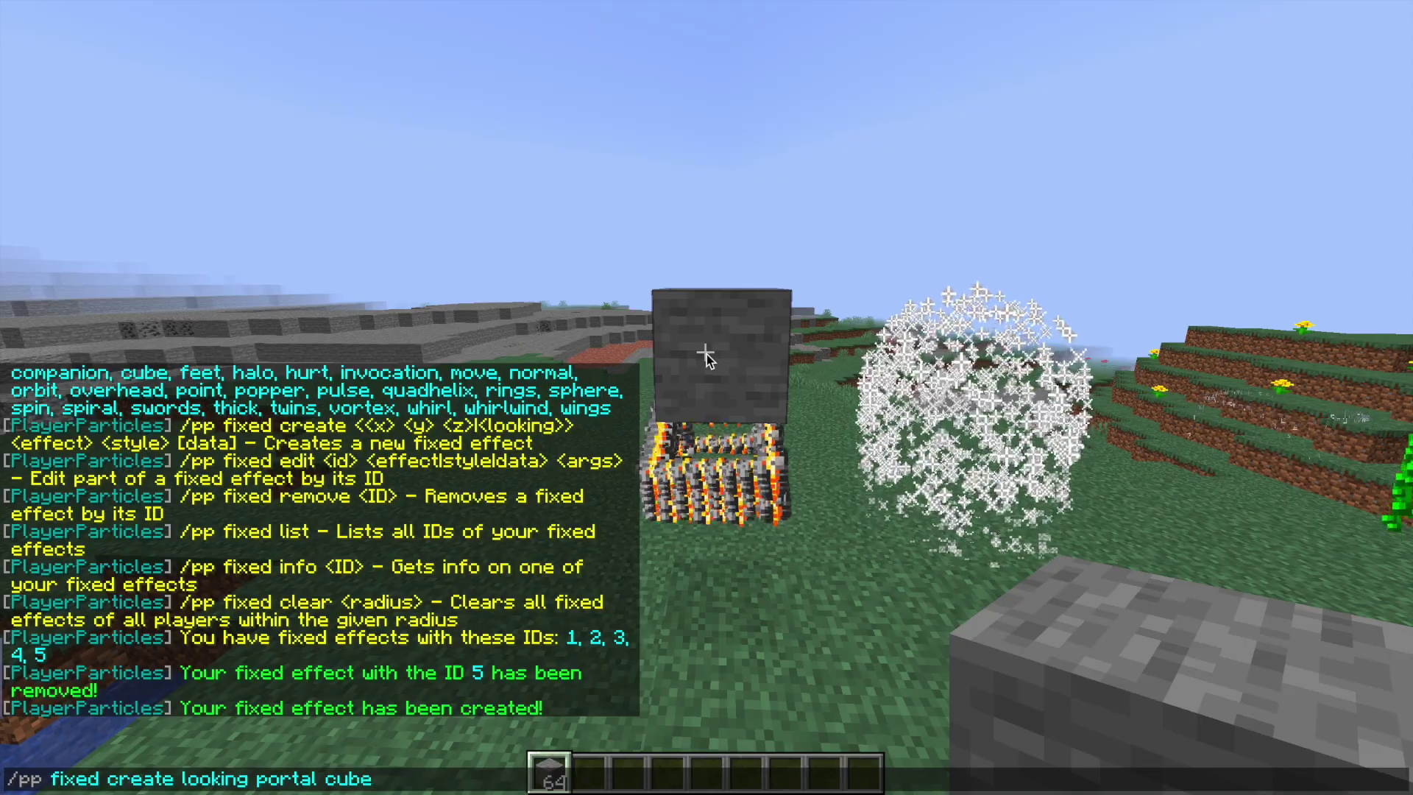
key(Return)
Step: Inspect the portal cube and the neighbouring fixed effects from several sides and distances
key(s)
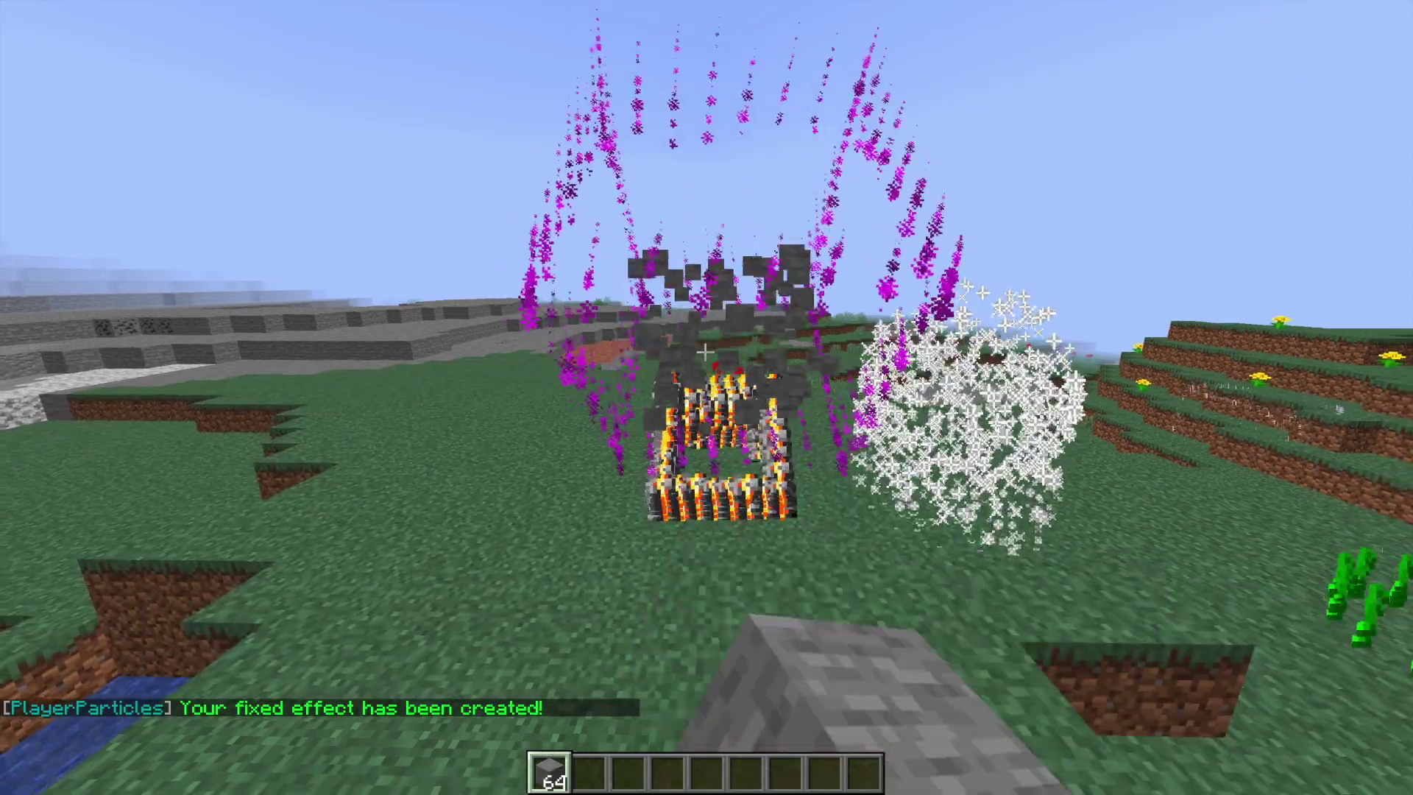
key(w)
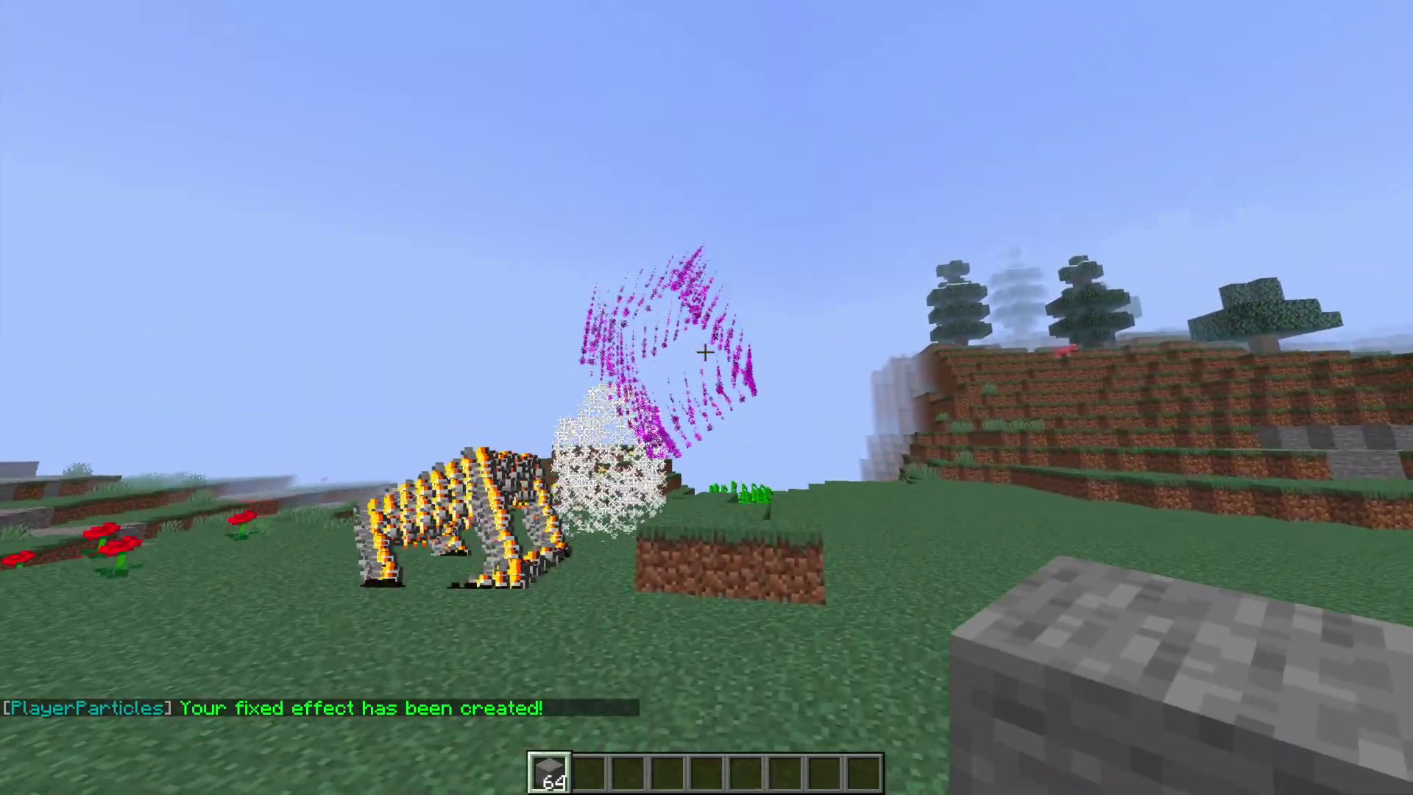
key(w)
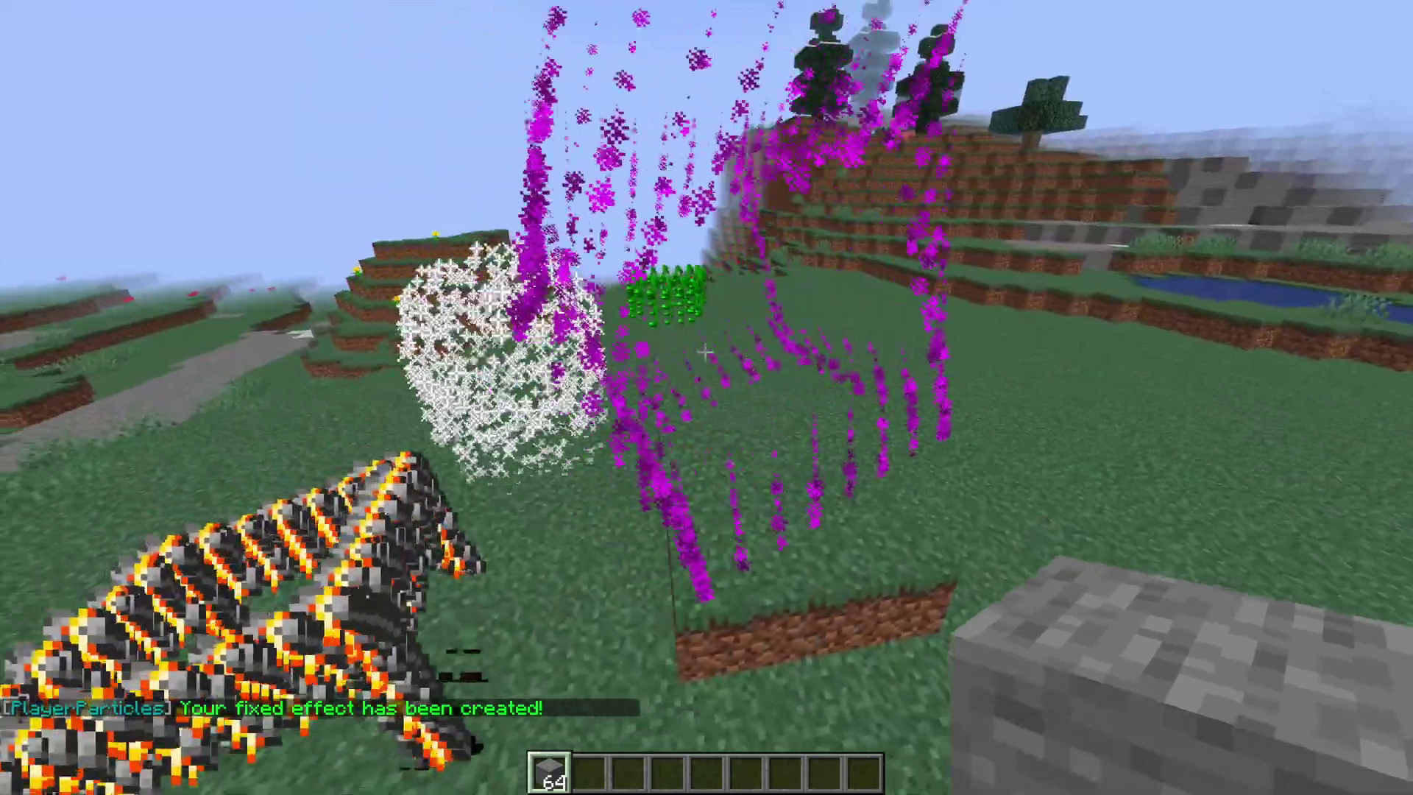
key(s)
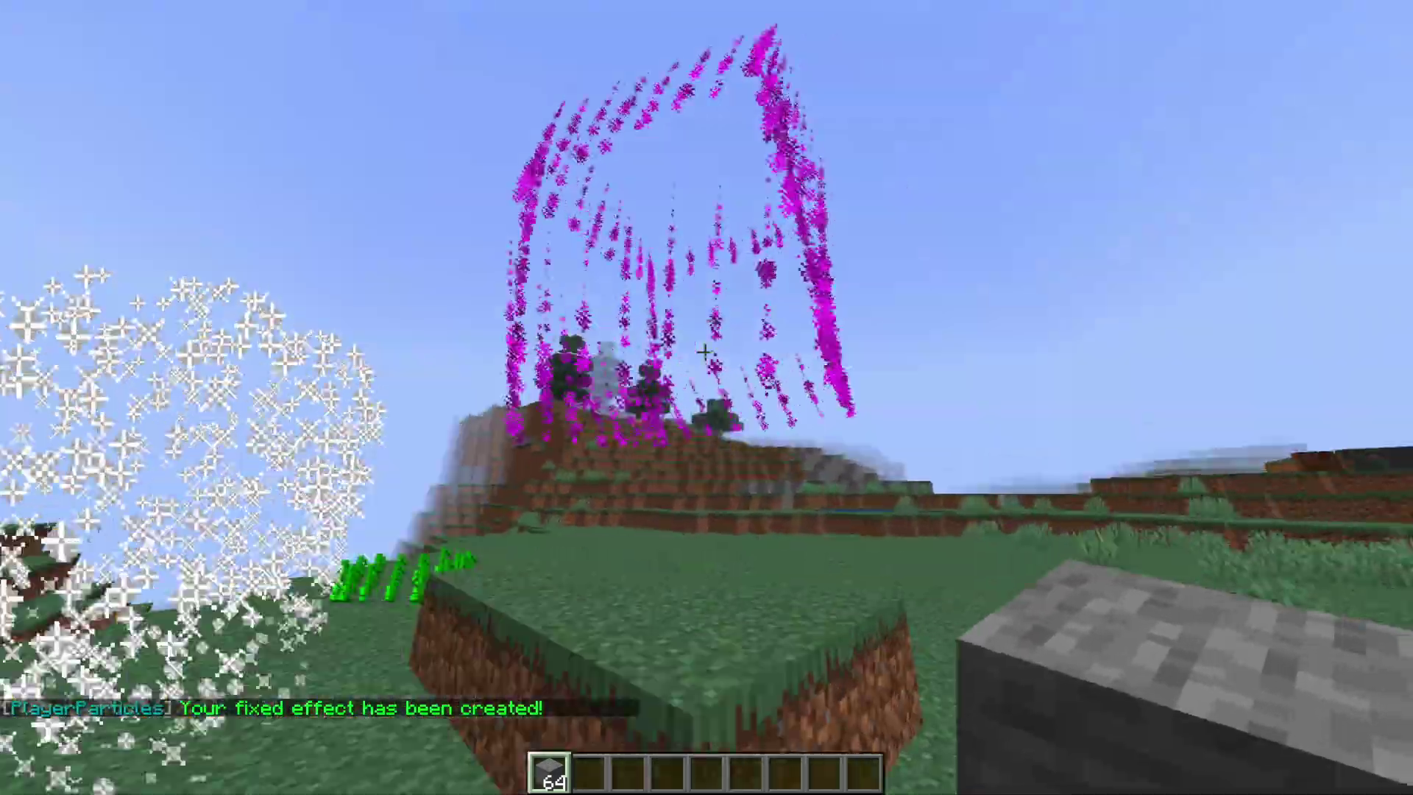
key(slash)
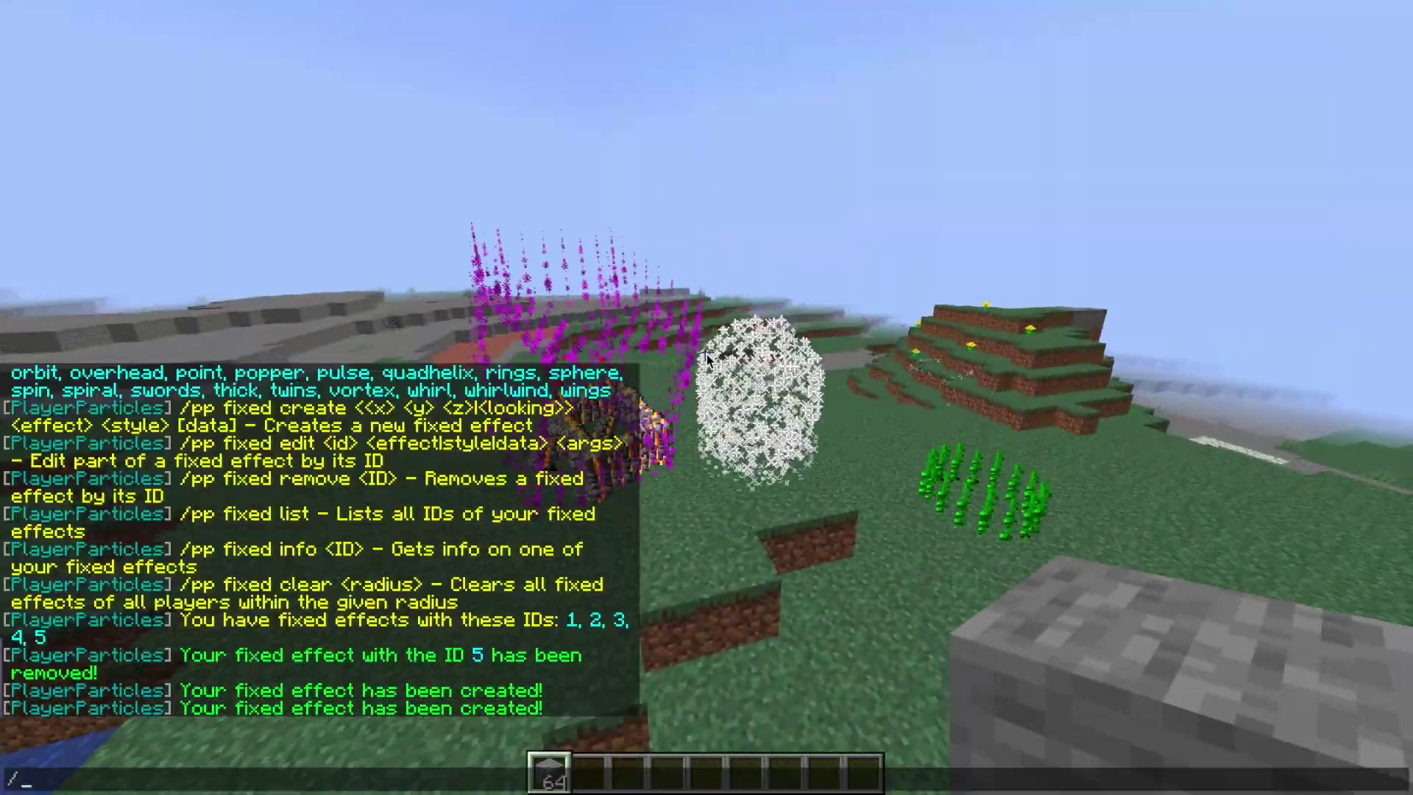
text(pp f)
key(Tab)
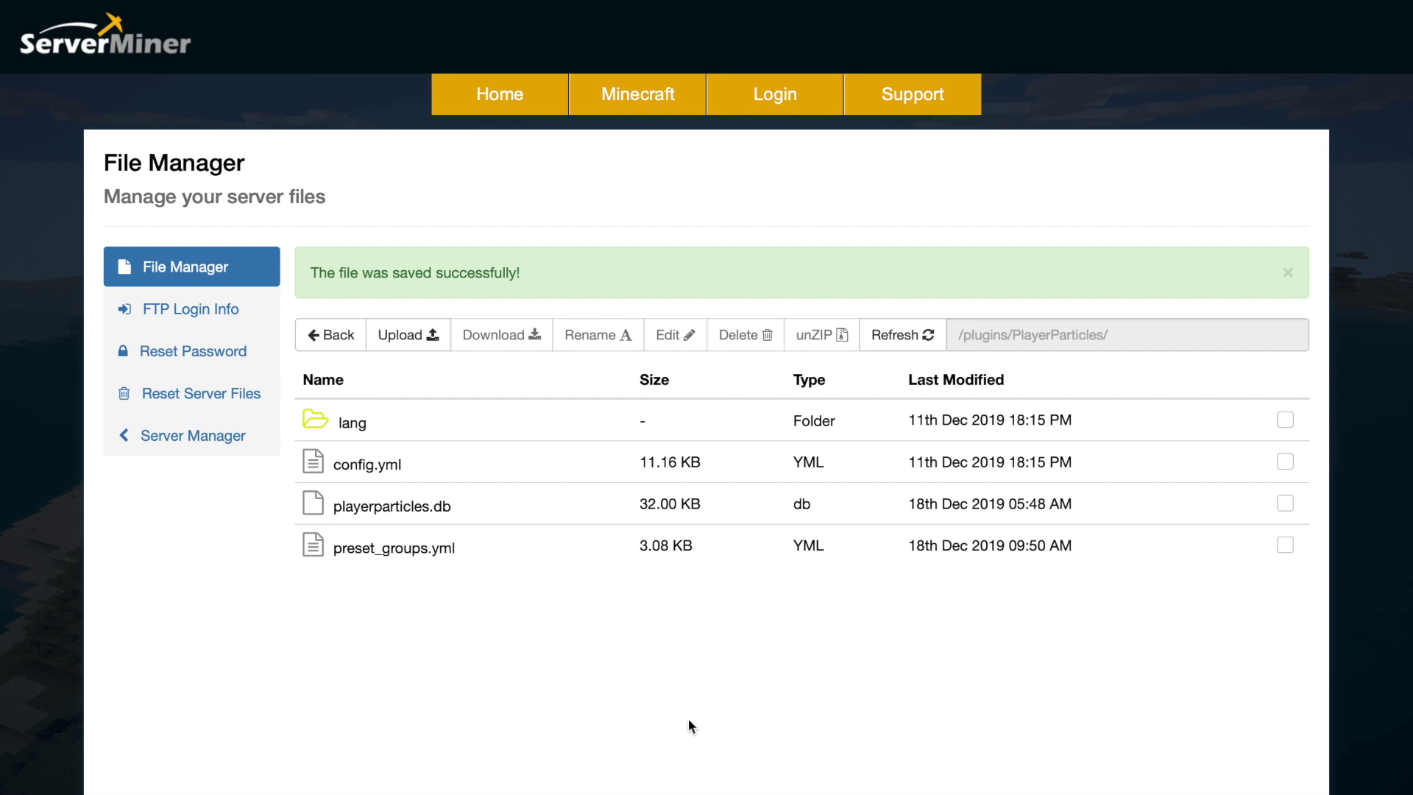
Step: In the ServerMiner file manager, check the language files in the lang folder and review the group definitions in preset_groups.yml
click(372, 420)
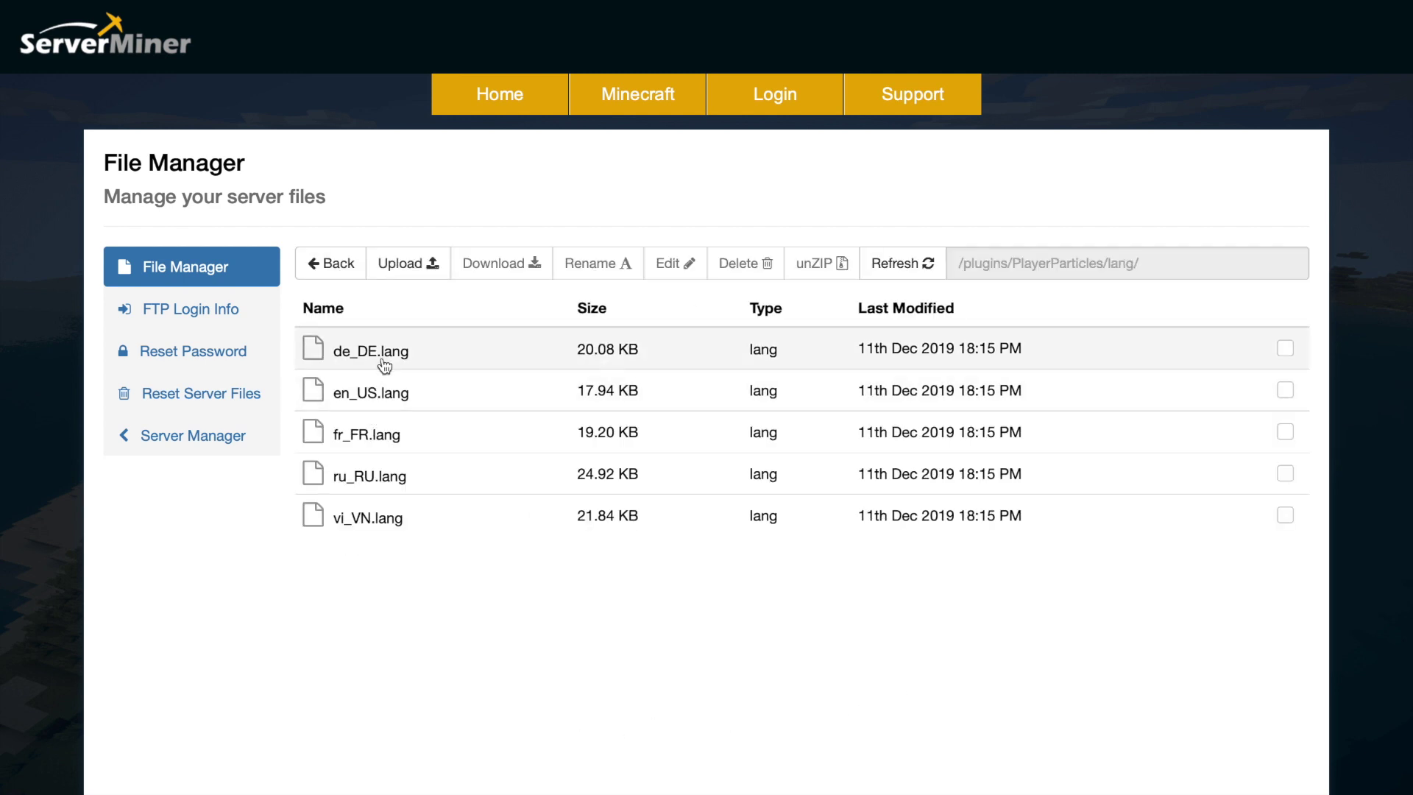
click(340, 263)
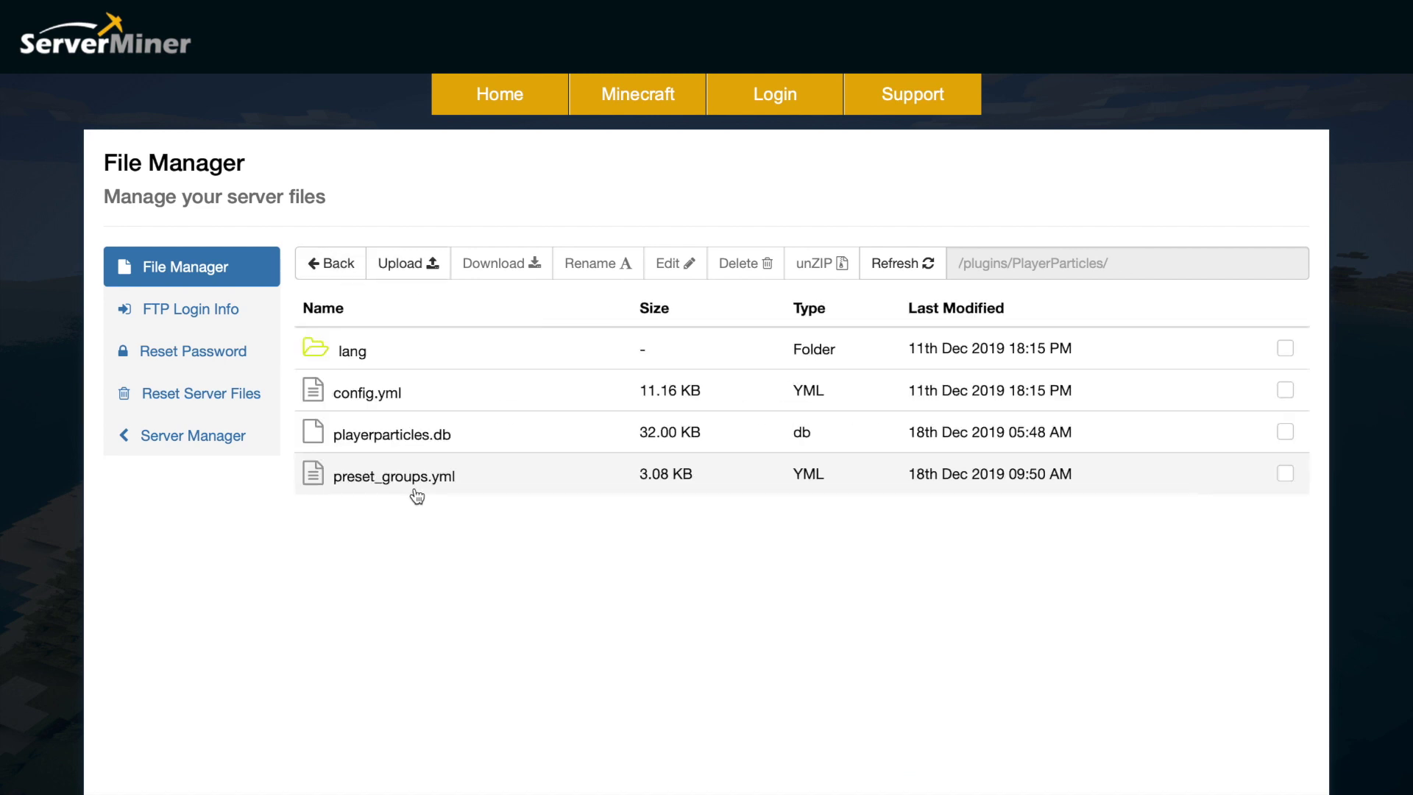
double_click(415, 486)
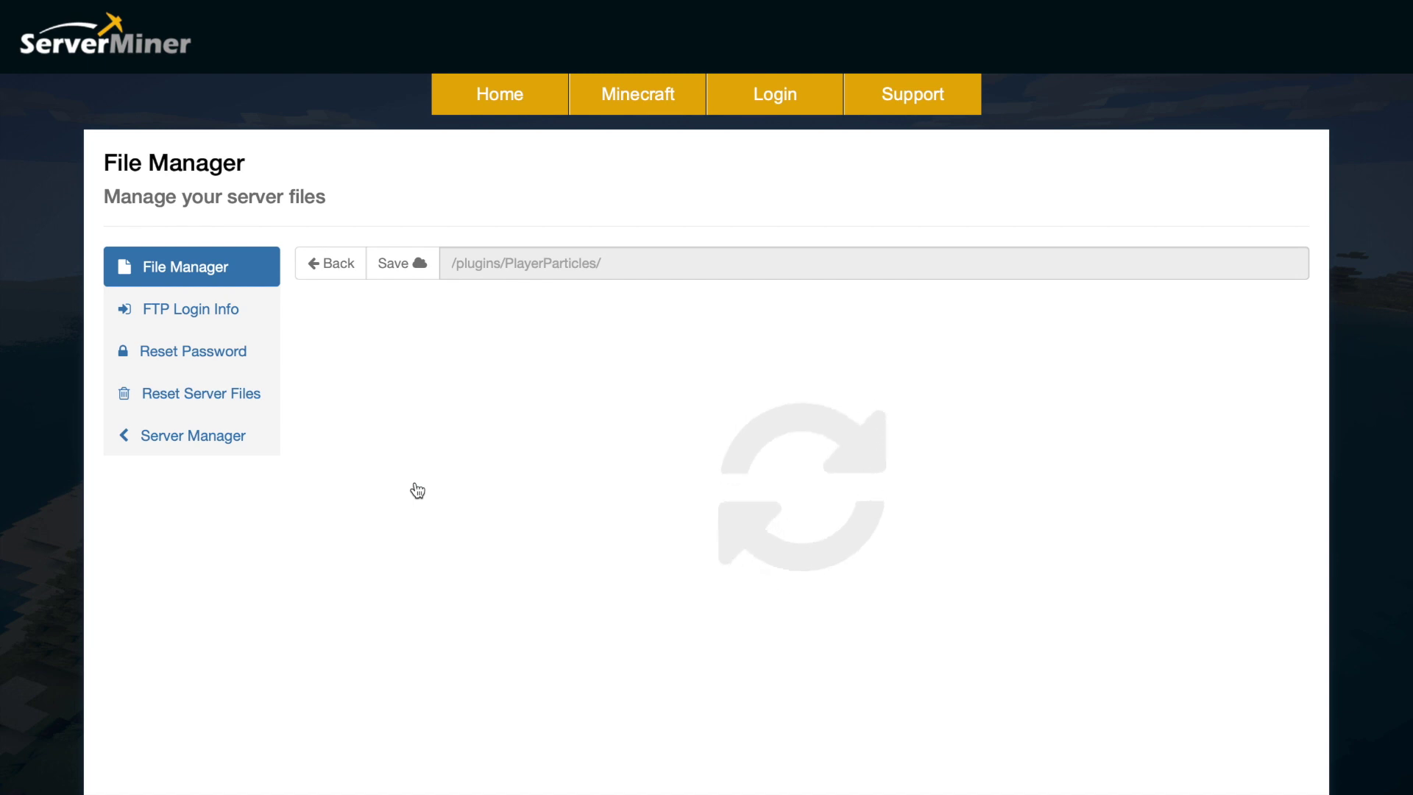
scroll(415, 486, down, 10)
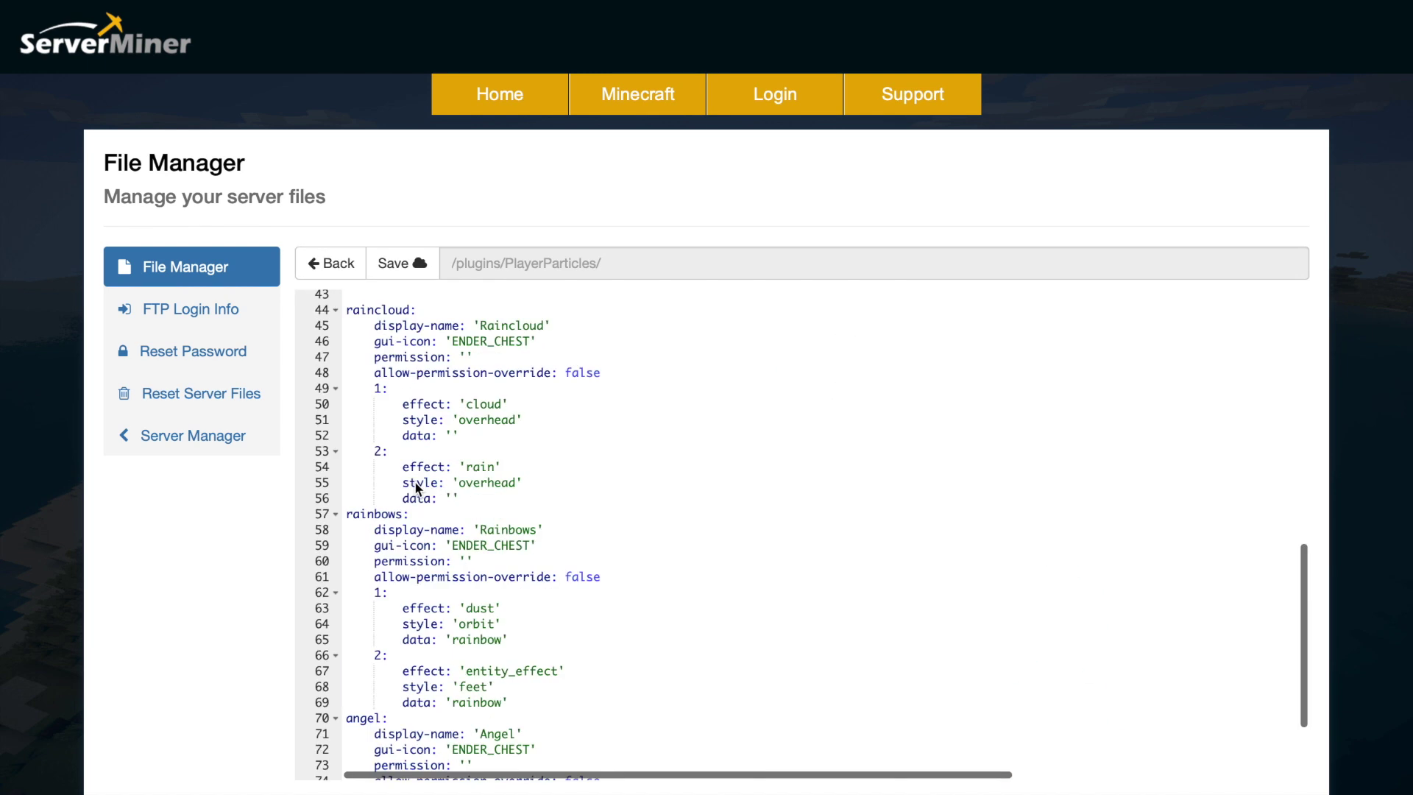
scroll(416, 488, up, 4)
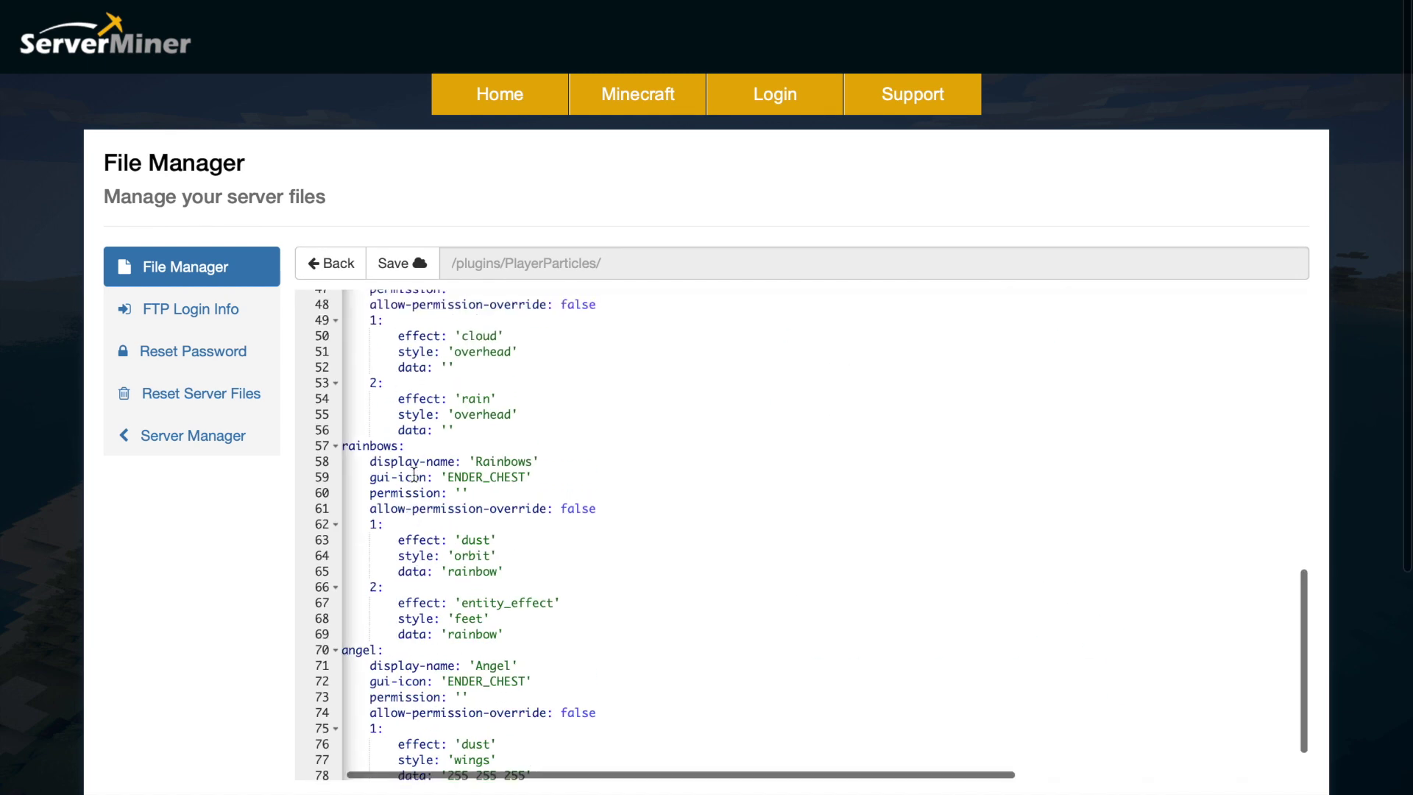
scroll(415, 479, down, 1)
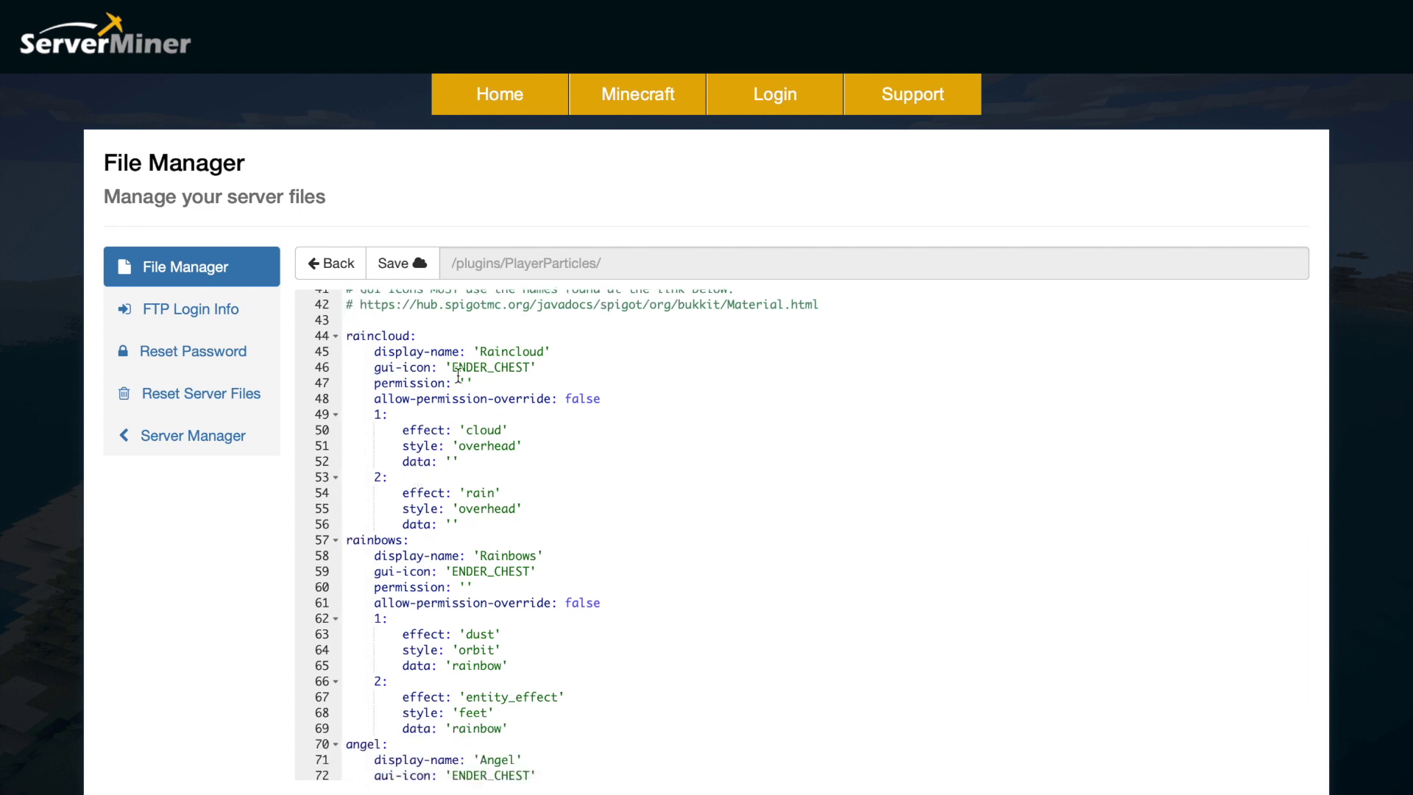
scroll(614, 544, down, 3)
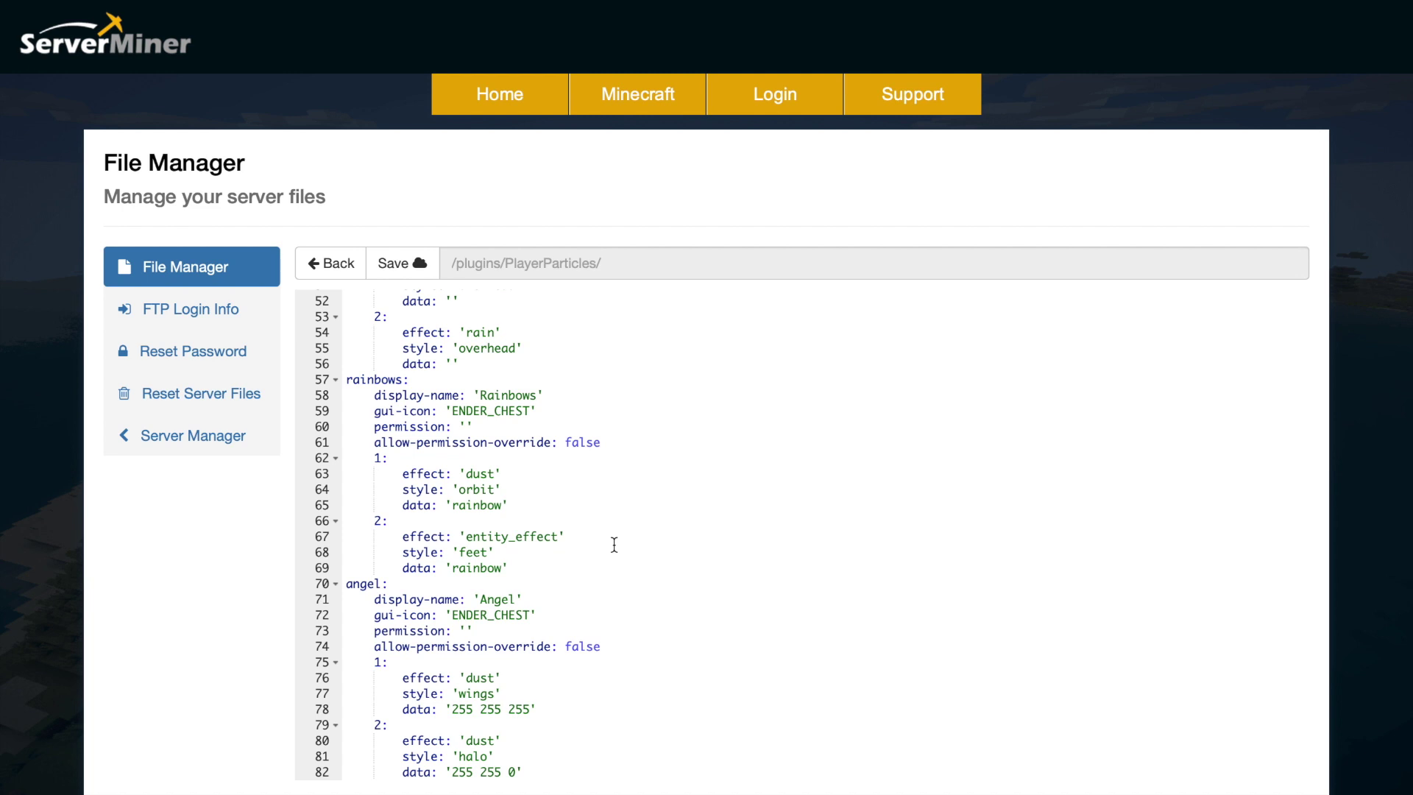
scroll(614, 544, down, 2)
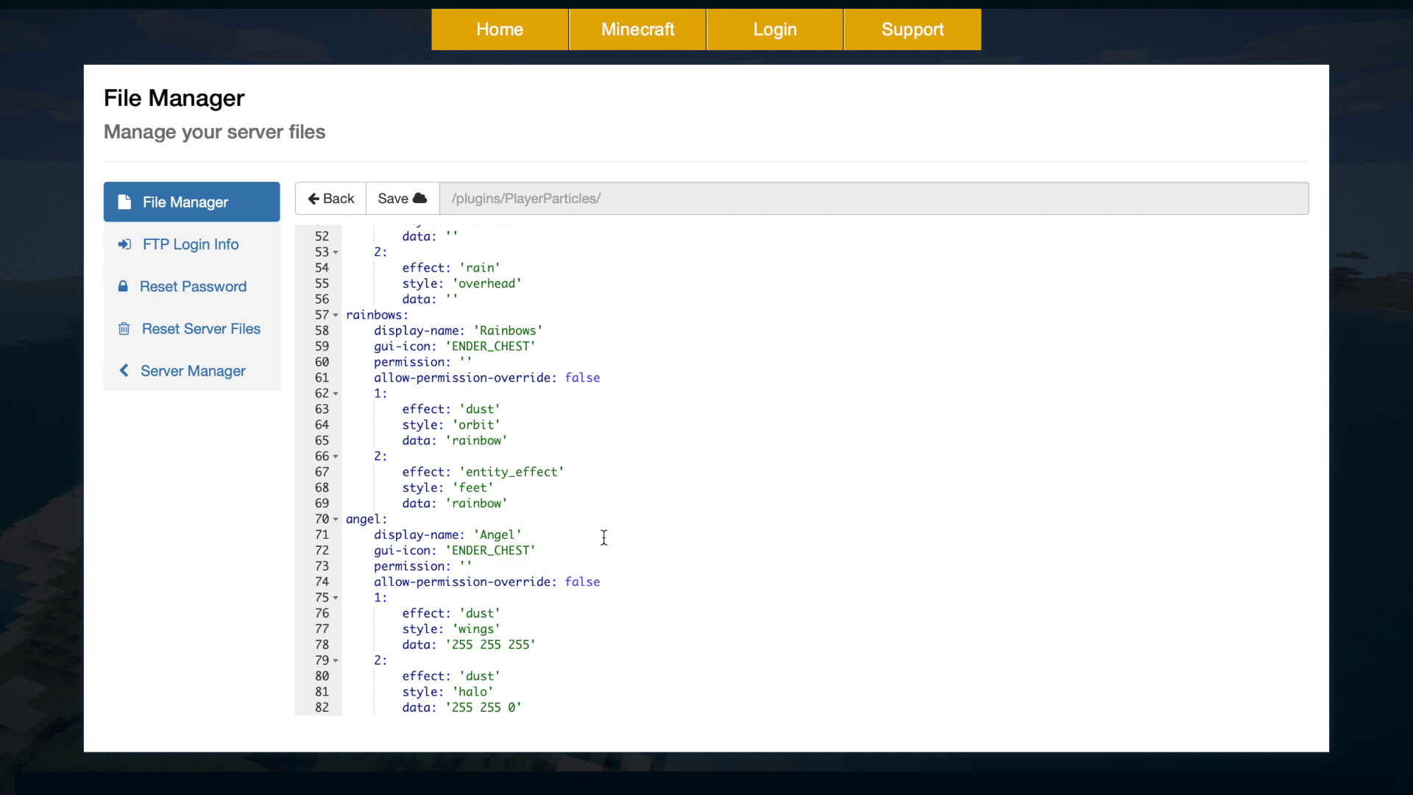
scroll(604, 538, up, 10)
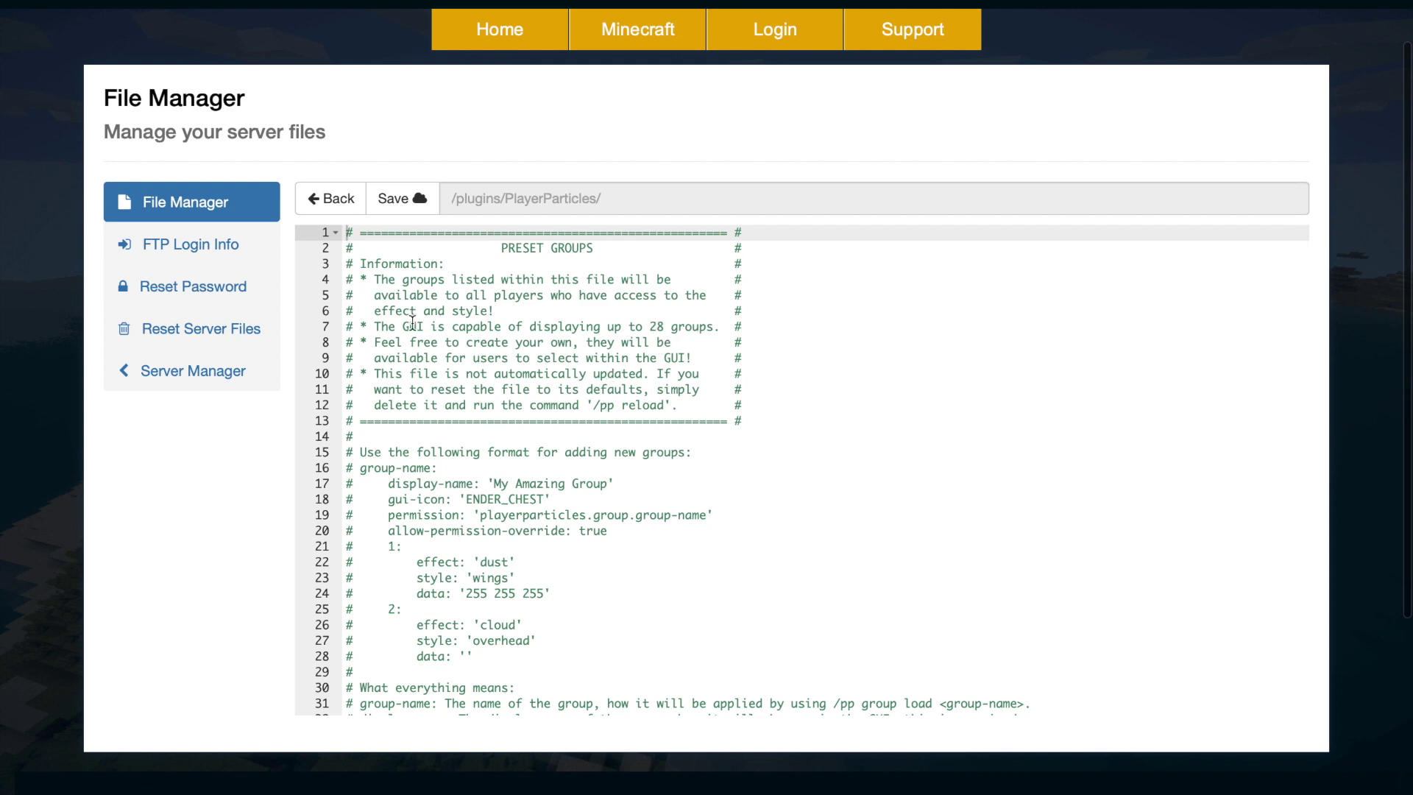
scroll(568, 496, down, 10)
click(331, 200)
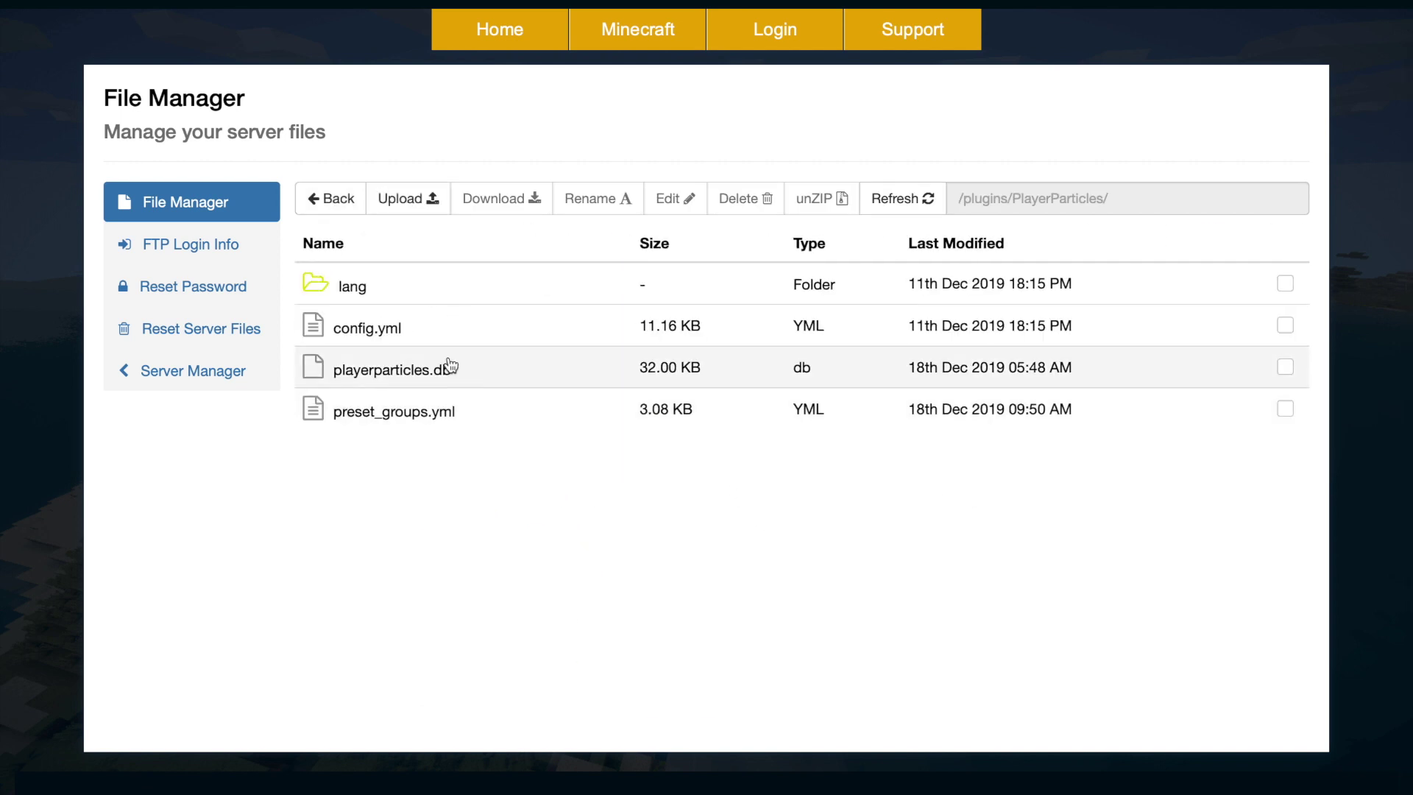
Step: Open config.yml and review the update, language, message prefix and GUI settings
click(438, 331)
double_click(437, 336)
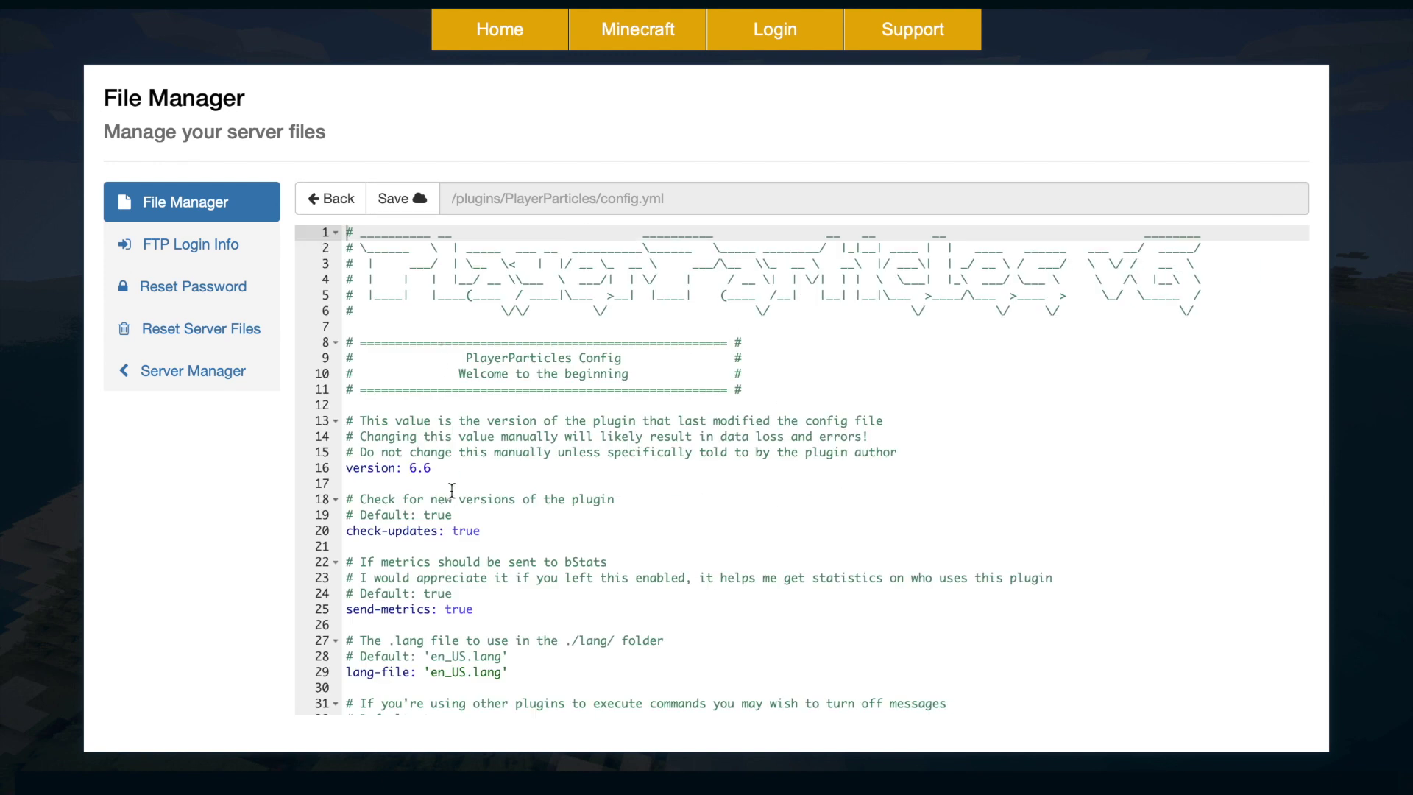
scroll(452, 490, down, 3)
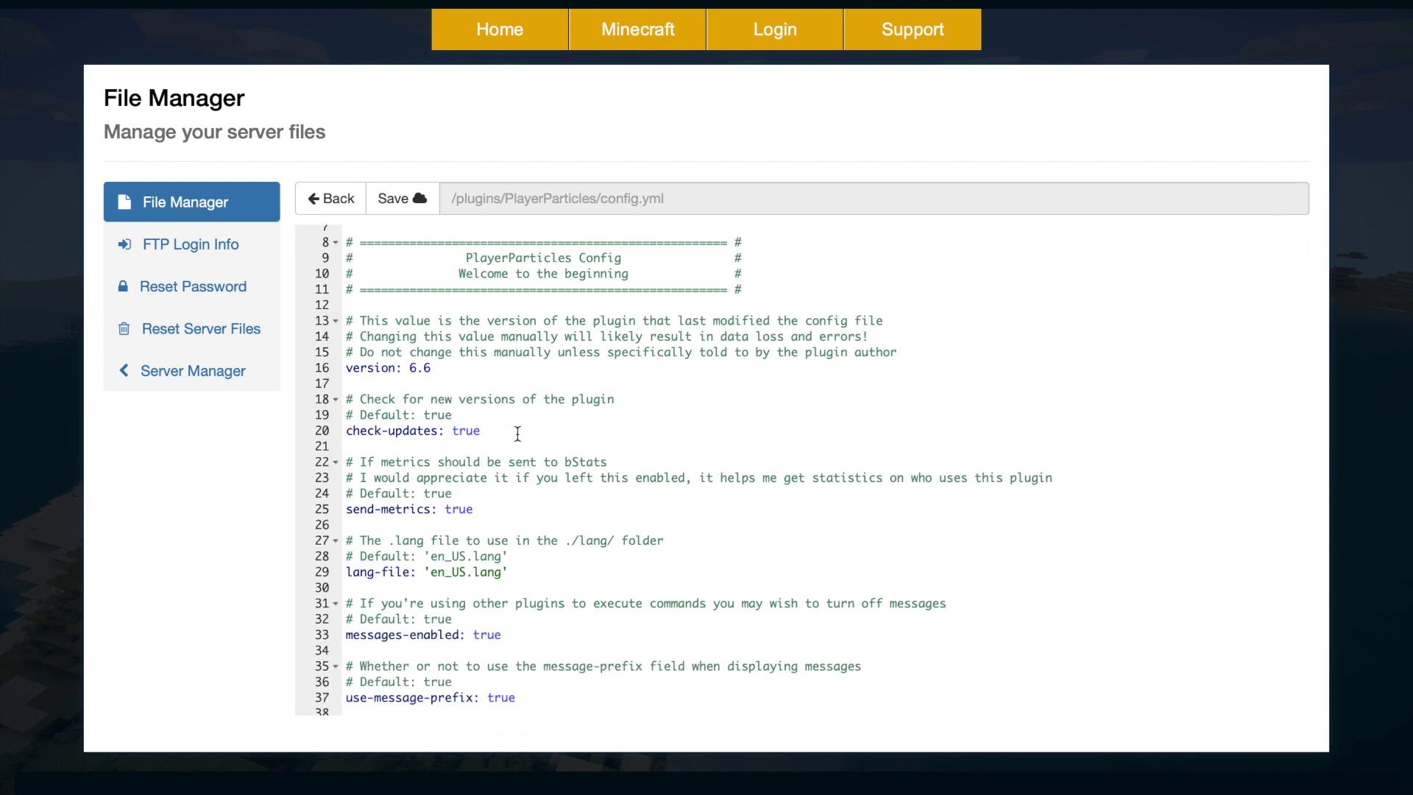
scroll(517, 433, down, 5)
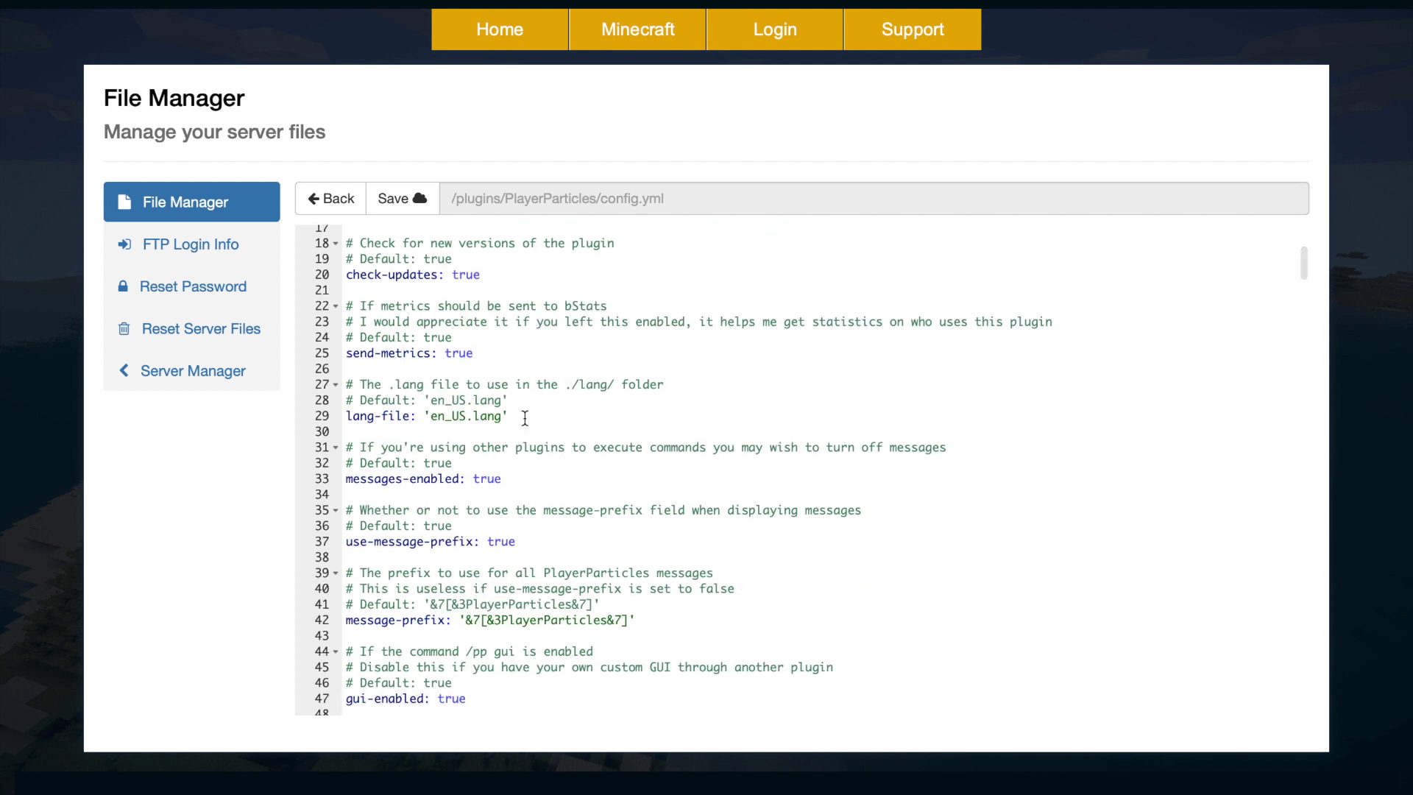
scroll(477, 442, down, 5)
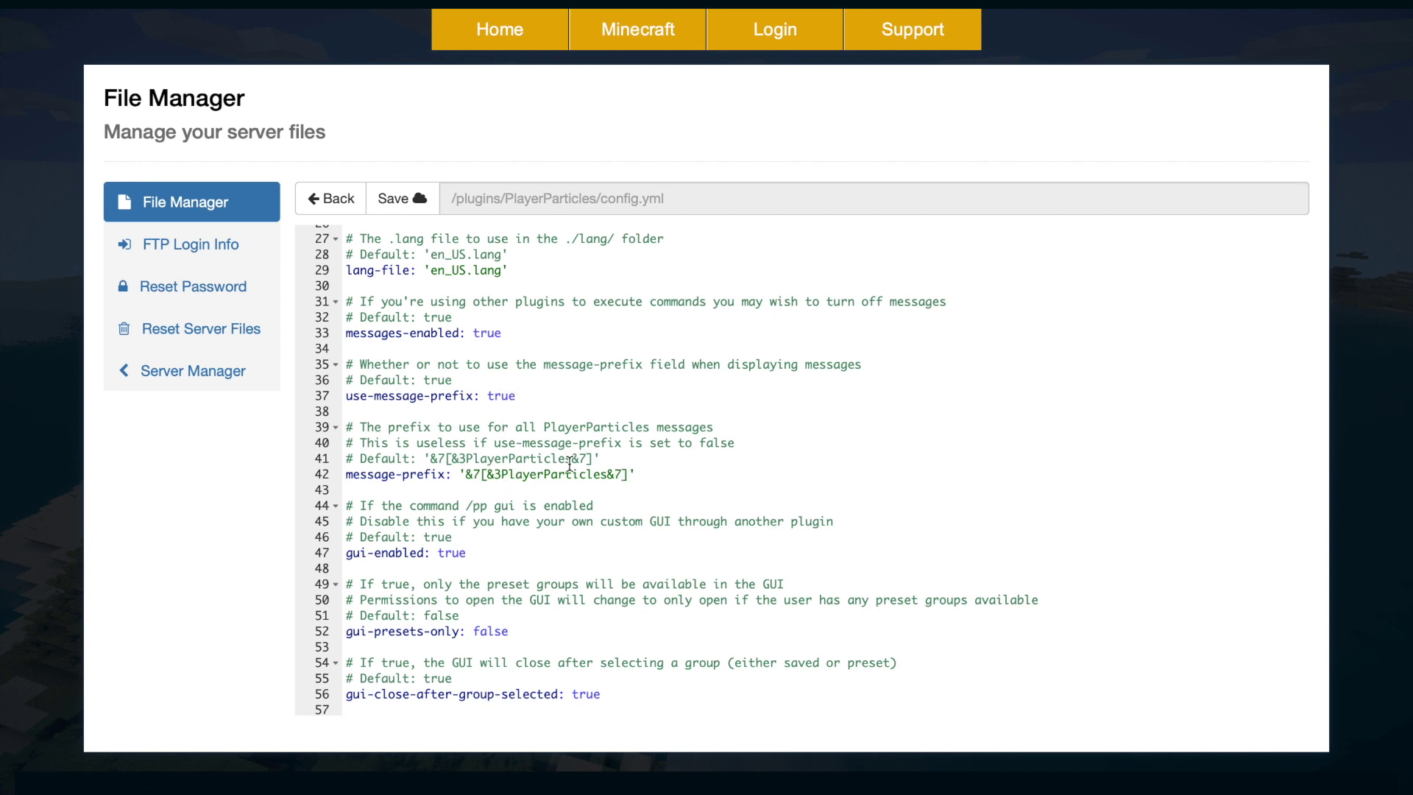
scroll(526, 530, down, 5)
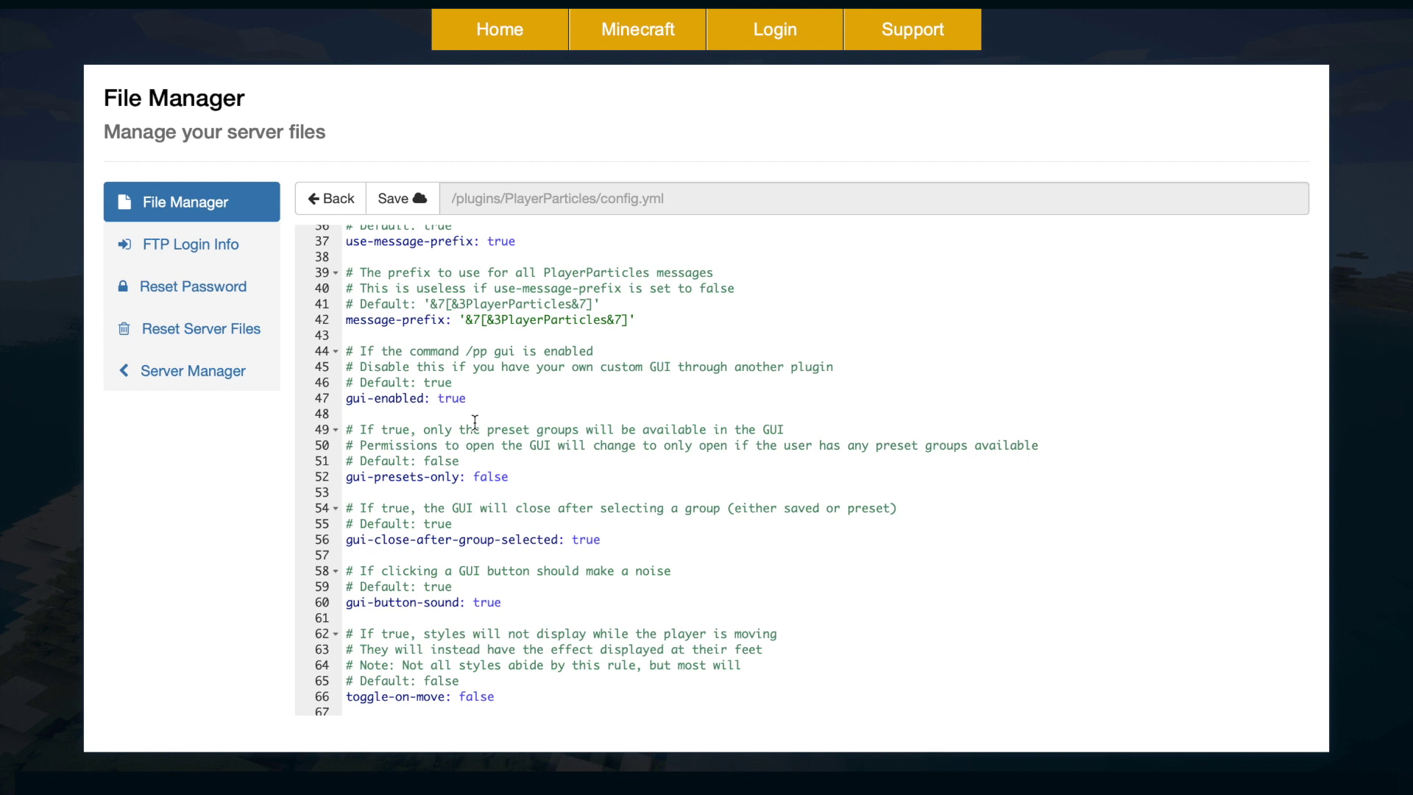
scroll(475, 421, down, 5)
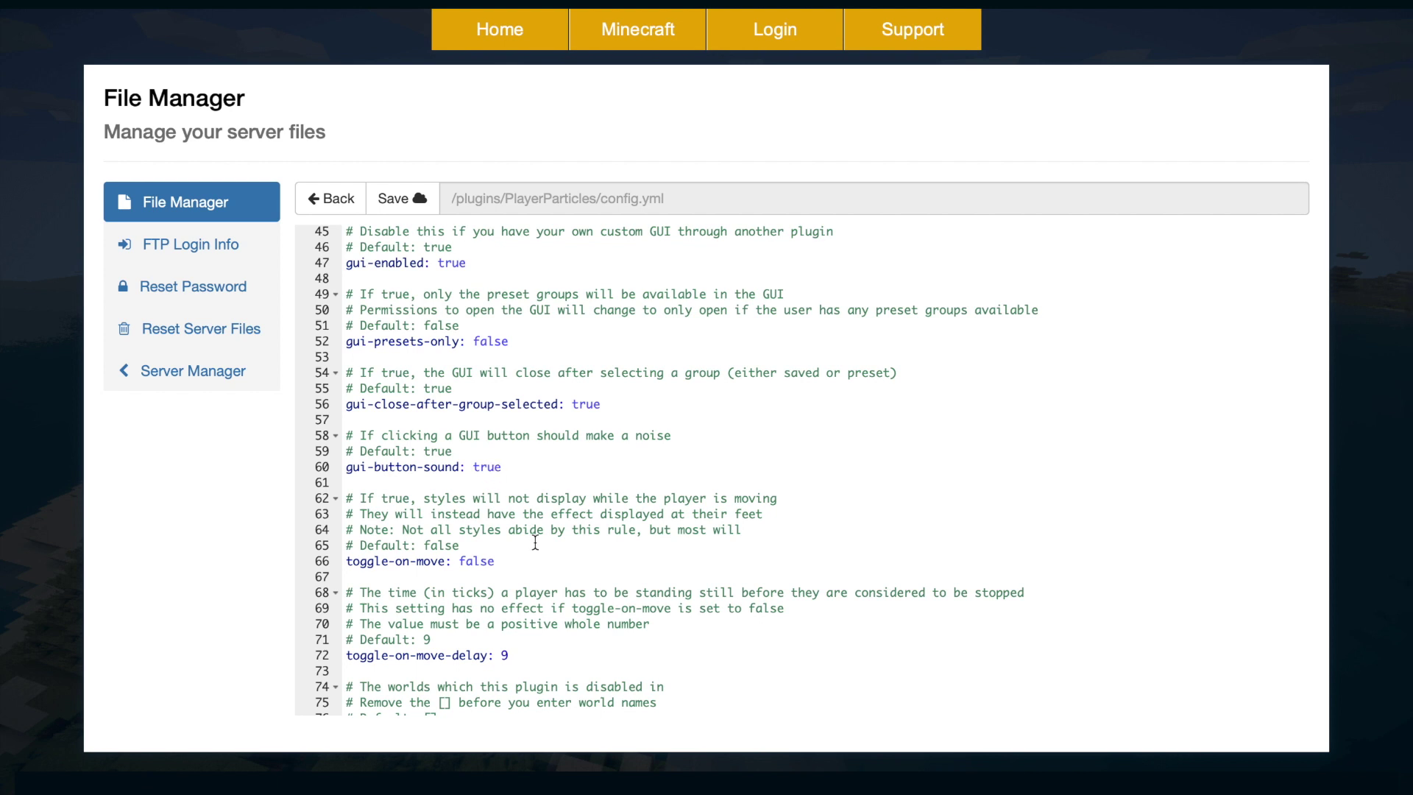
Step: Review the config.yml settings for movement toggling, disabled worlds, particle and group limits, fixed effects, render ranges and rainbow speed
scroll(535, 537, down, 2)
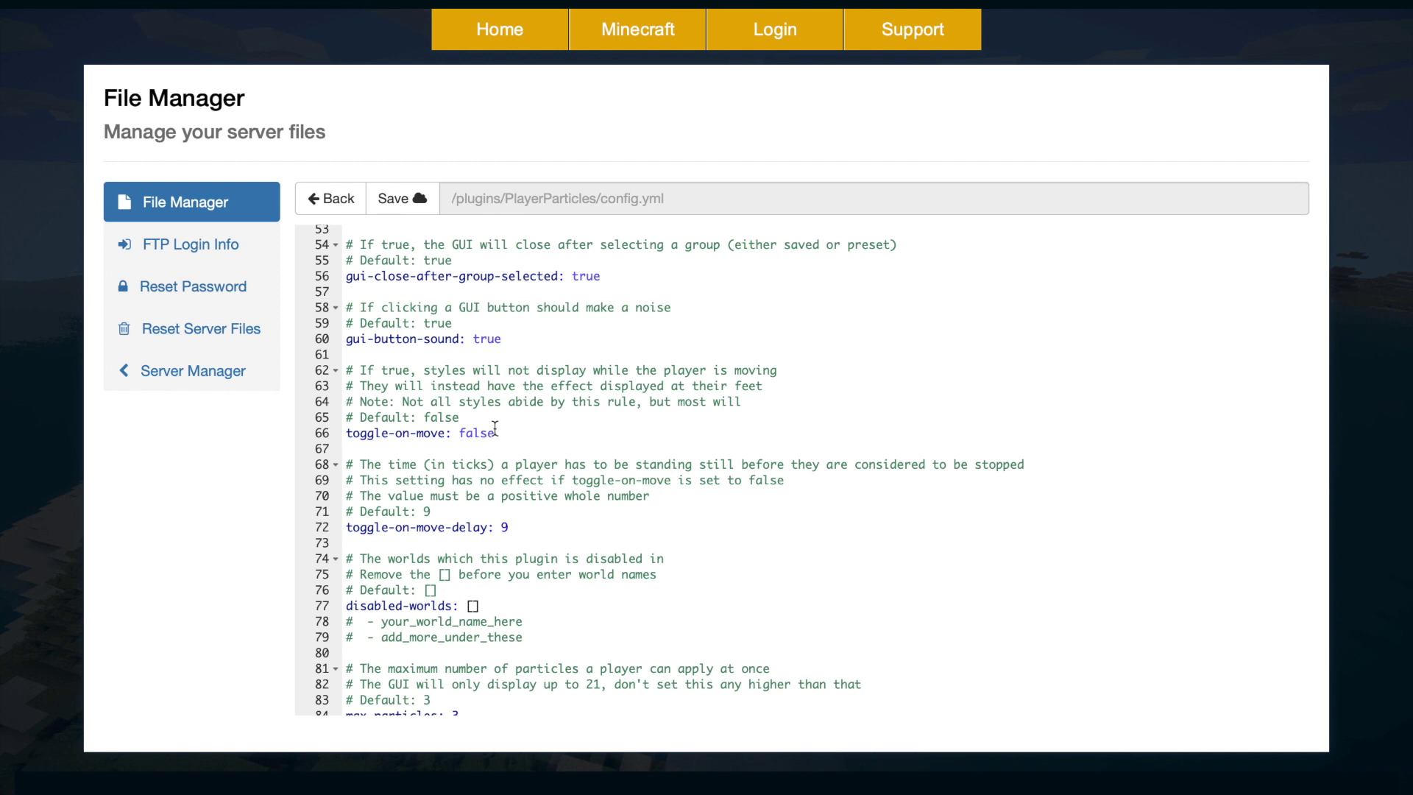
scroll(525, 464, down, 2)
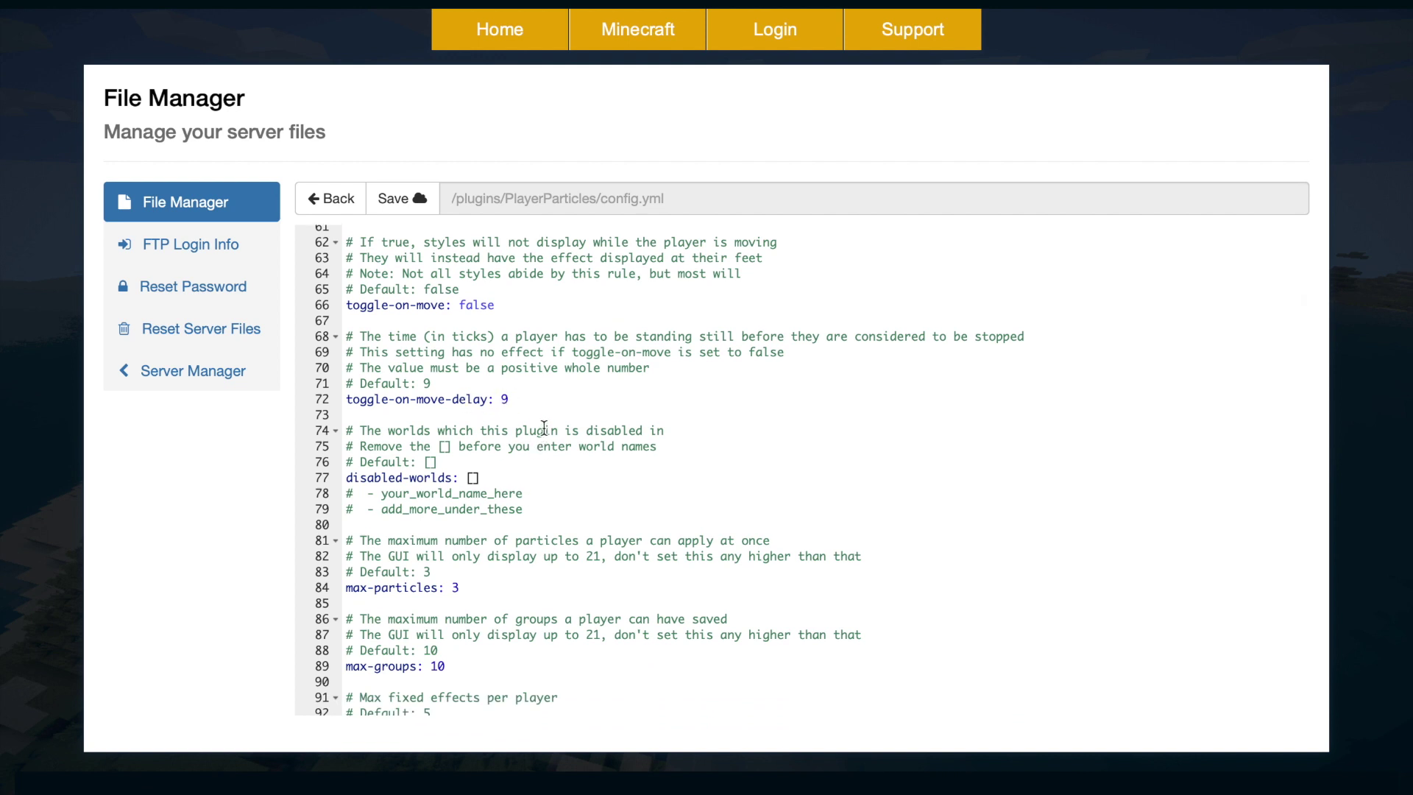
scroll(573, 489, down, 1)
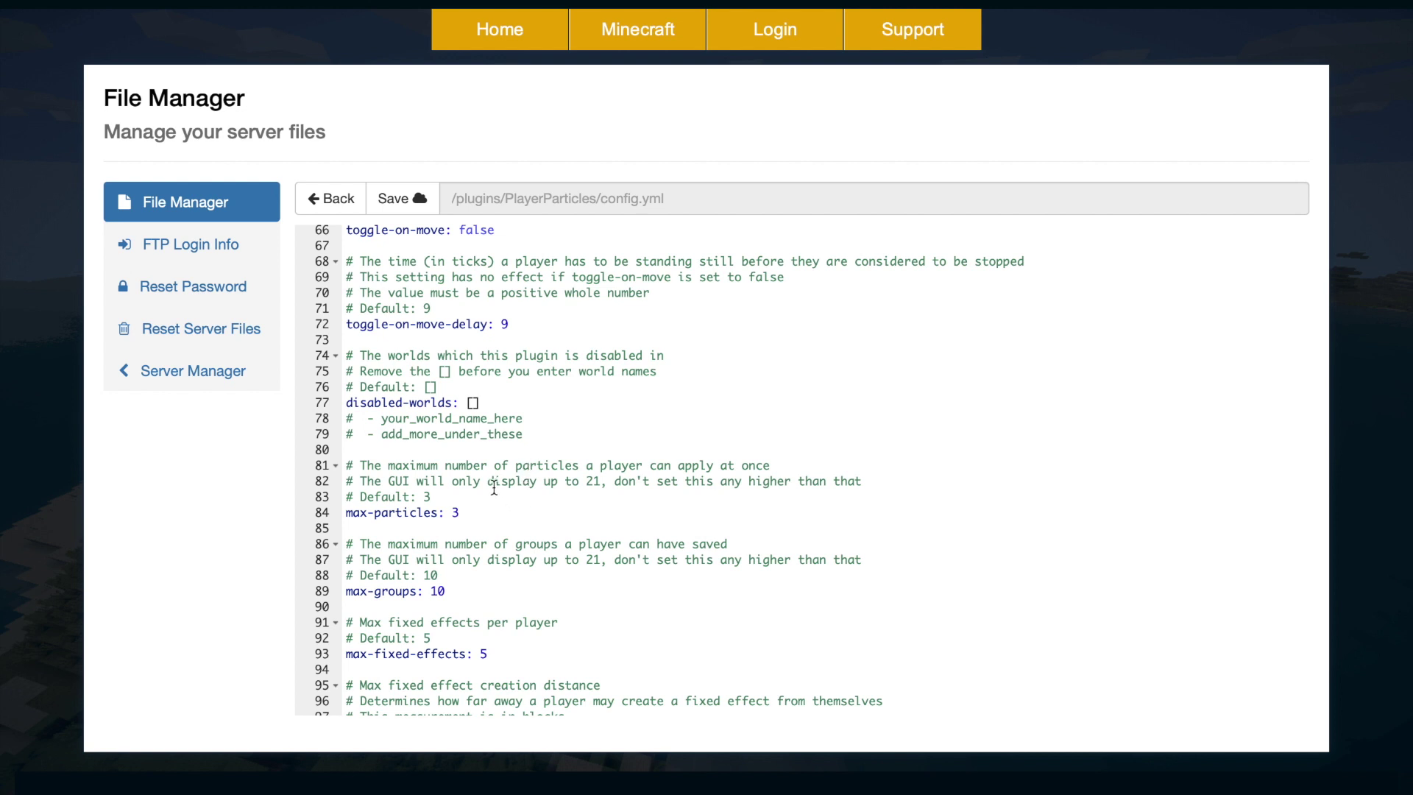
scroll(491, 485, down, 2)
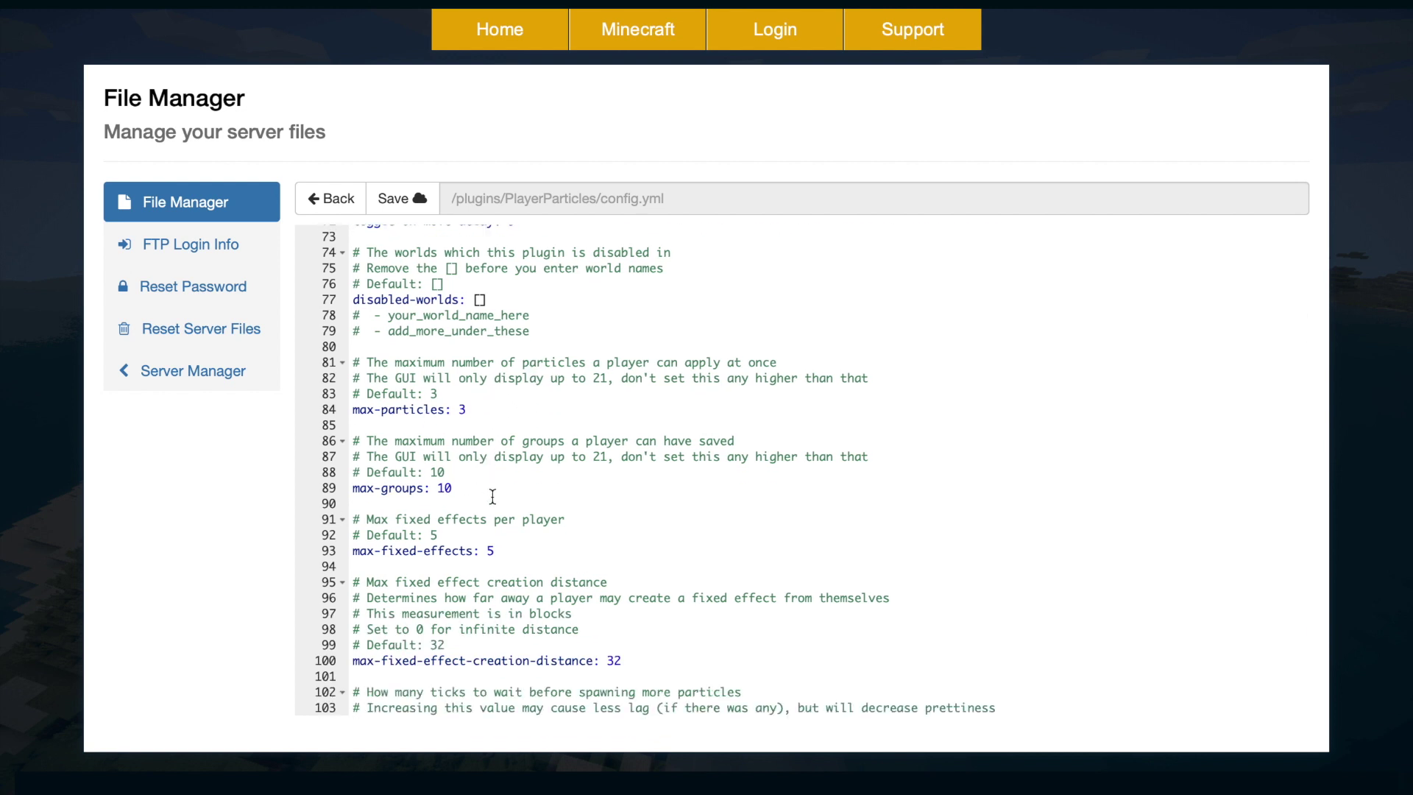
scroll(485, 534, down, 2)
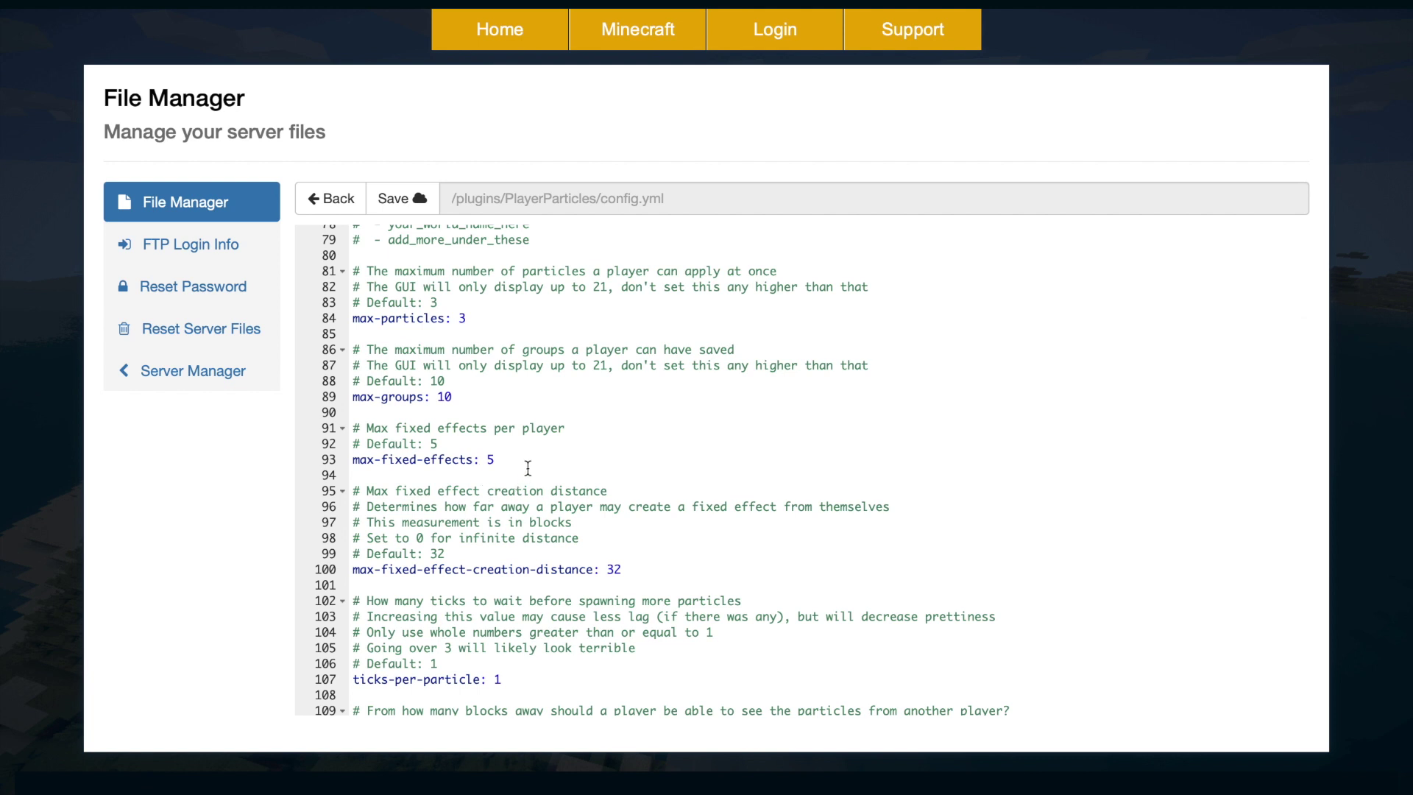
scroll(527, 468, down, 4)
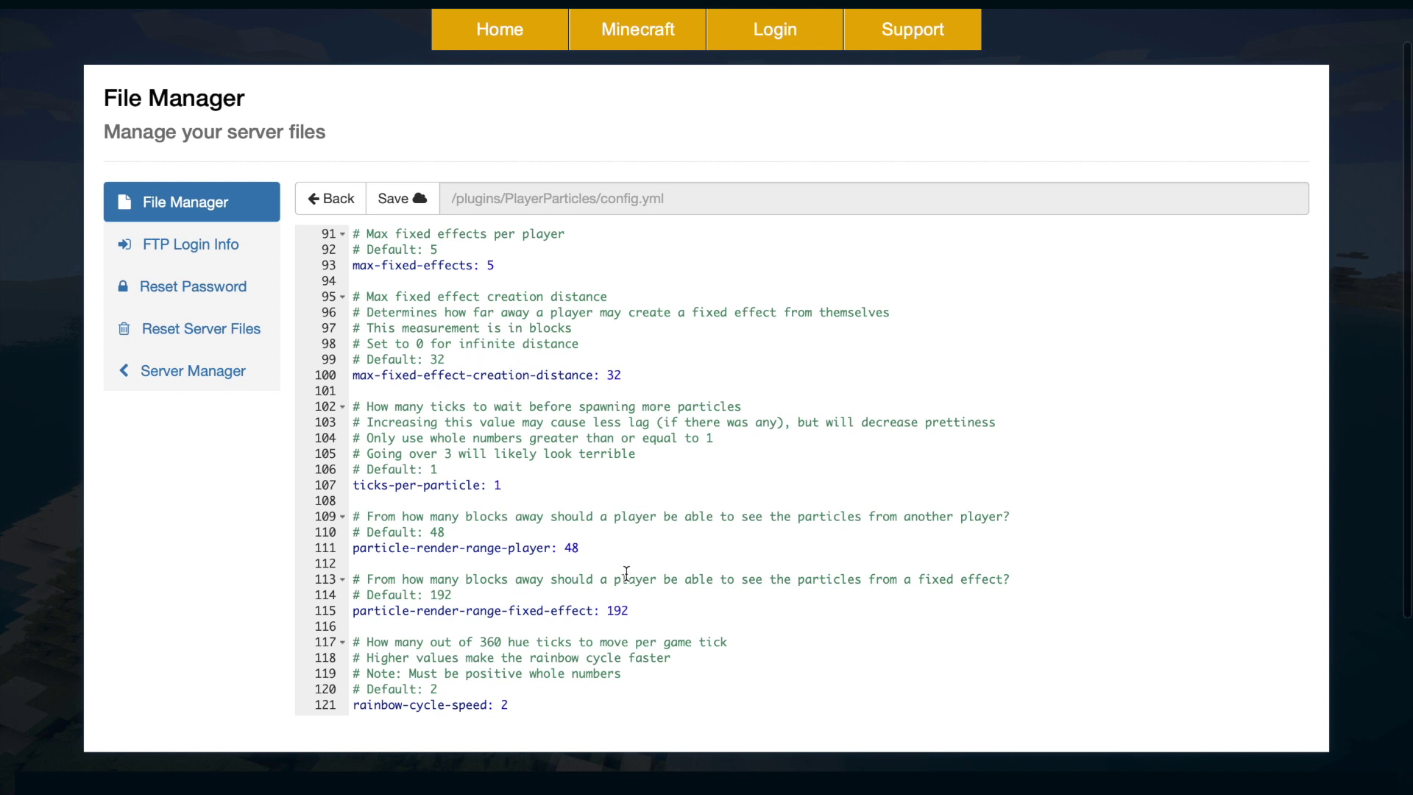
scroll(628, 574, down, 3)
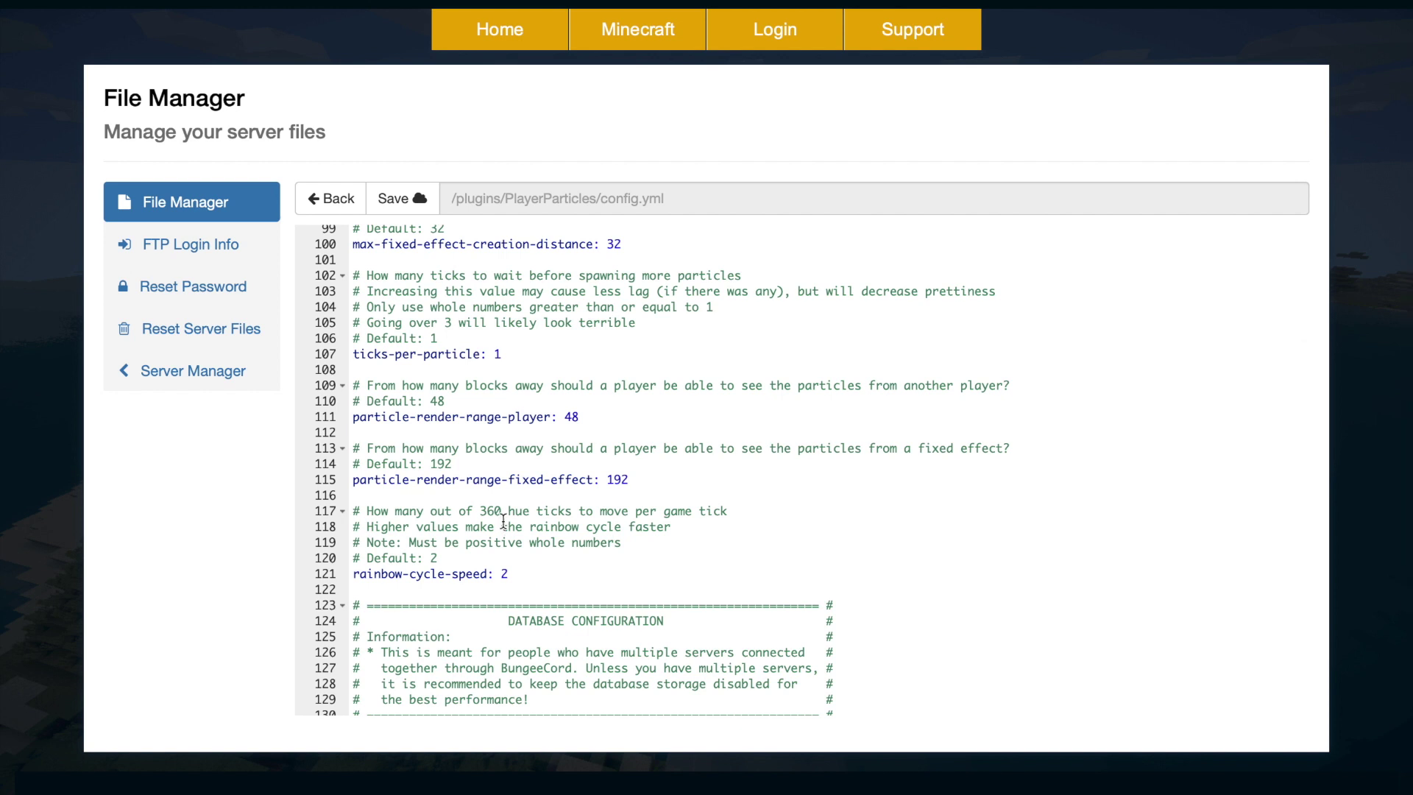
Step: Review the player render range and database settings in config.yml, rechecking the particle, group and fixed-effect limits
drag(367, 417, 565, 418)
click(567, 418)
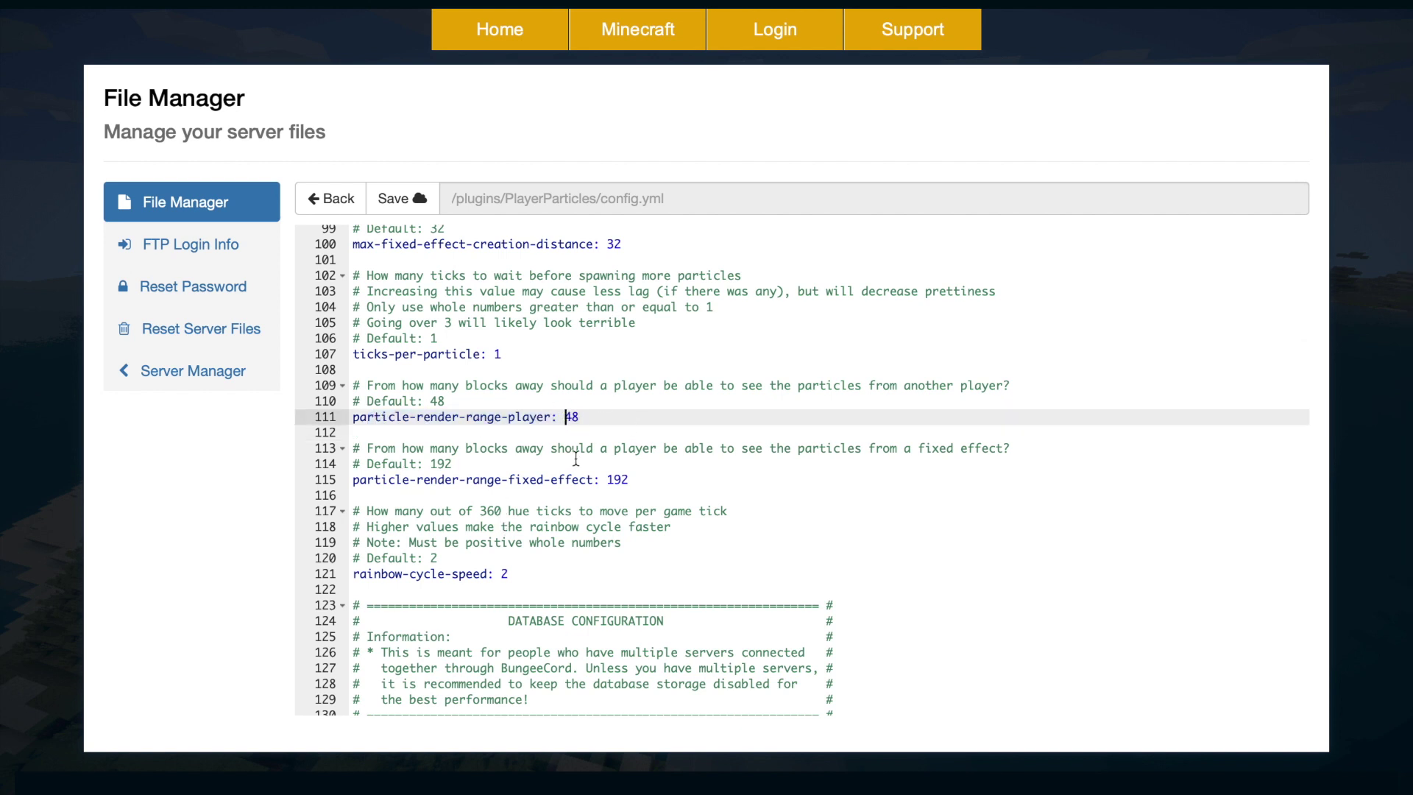
scroll(647, 515, down, 4)
scroll(647, 515, down, 2)
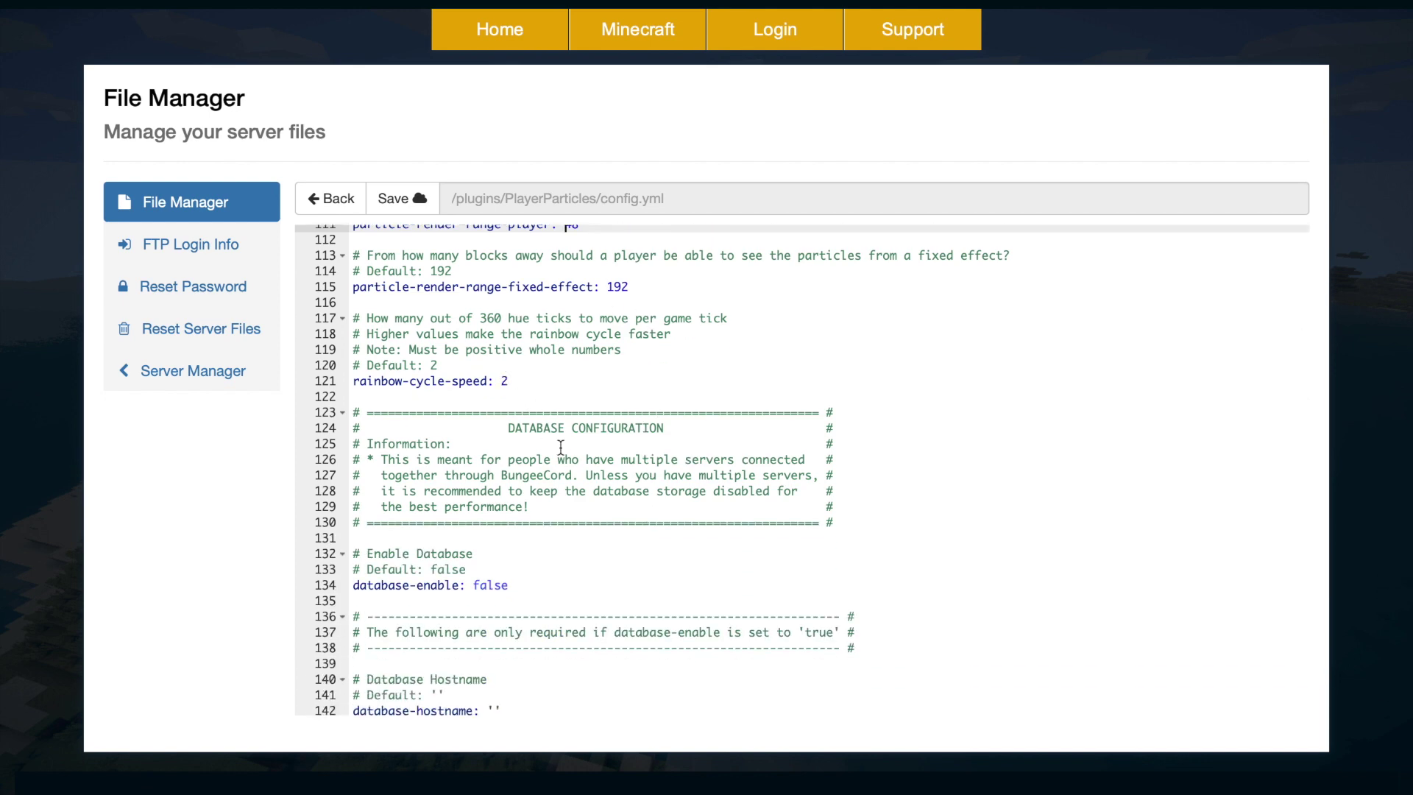
scroll(574, 460, down, 4)
scroll(575, 462, up, 10)
scroll(575, 462, up, 1)
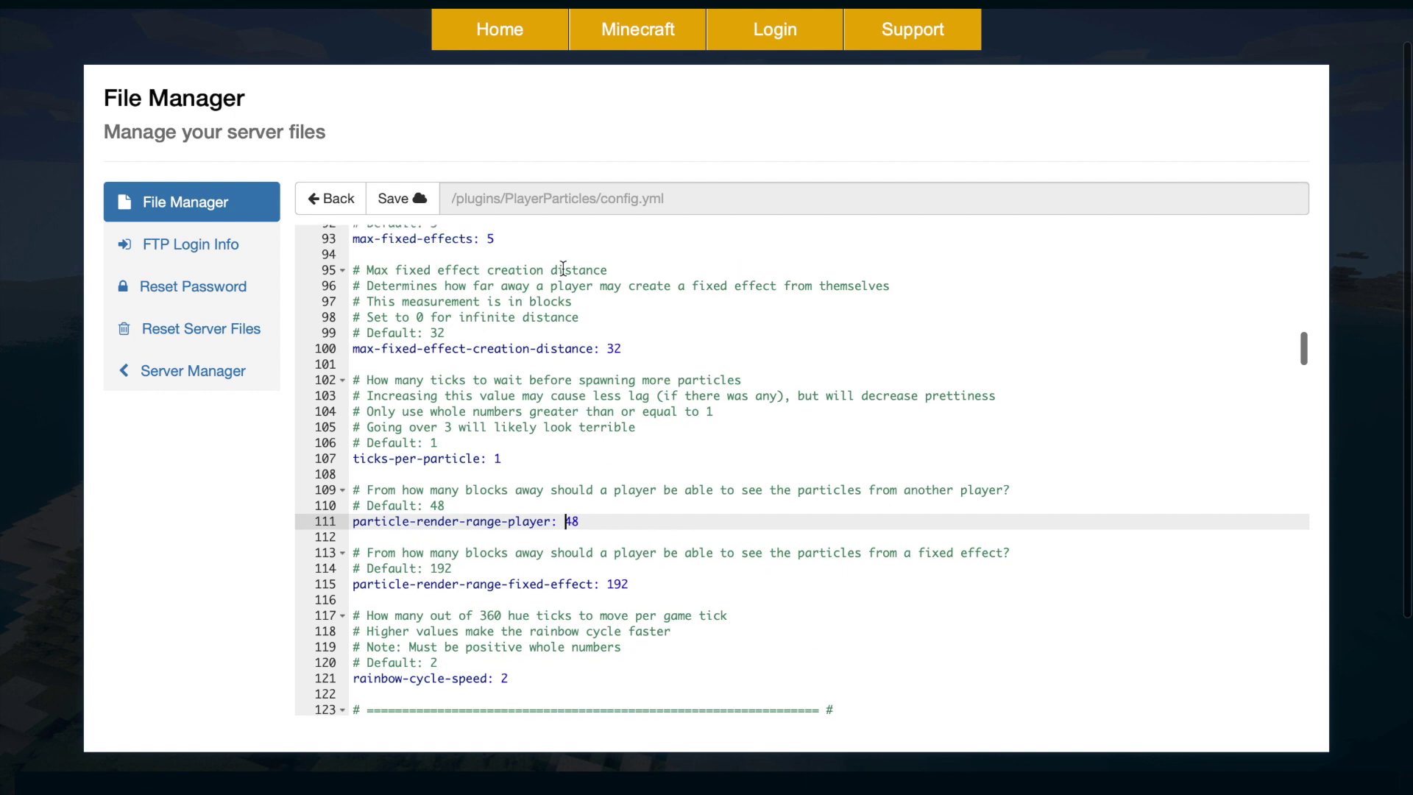
scroll(545, 336, up, 10)
scroll(545, 337, down, 18)
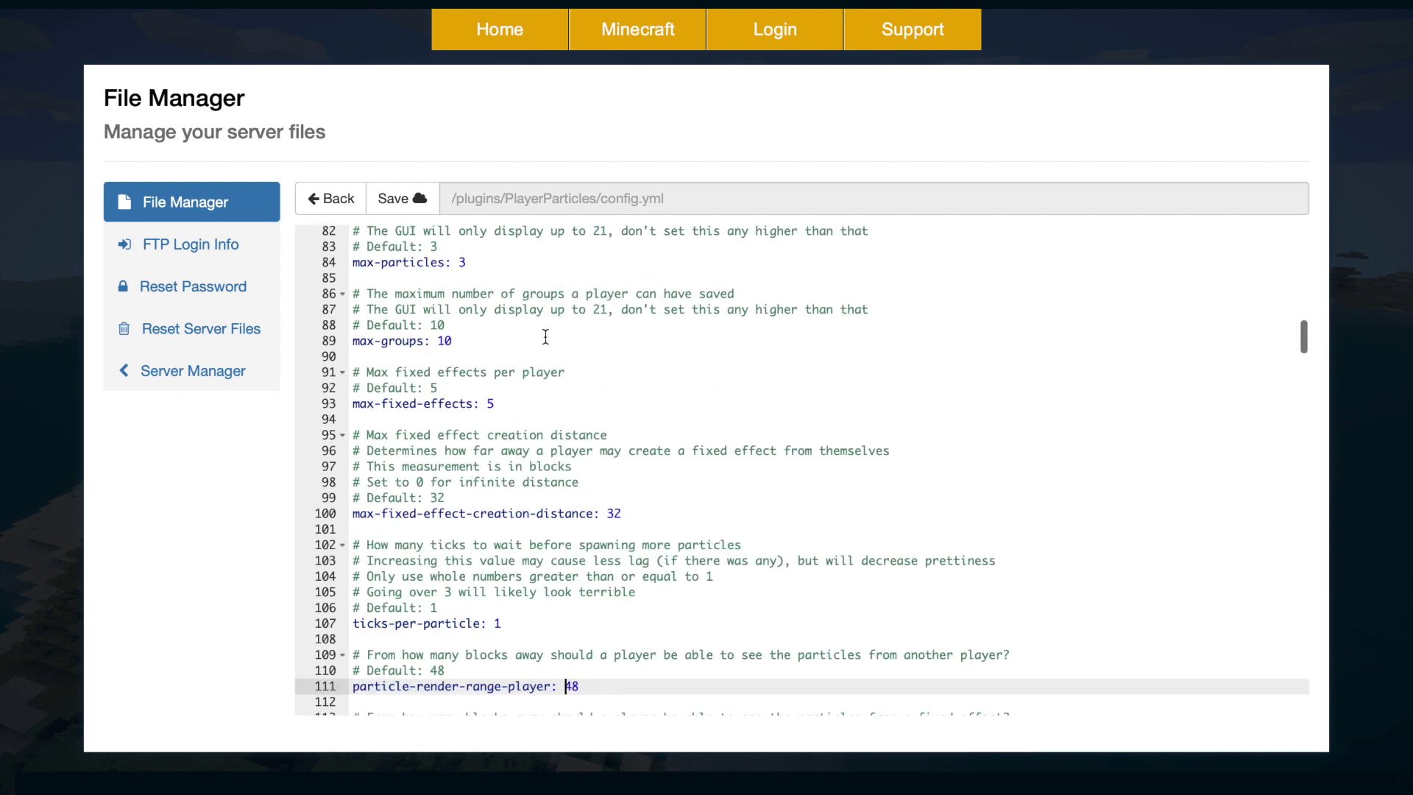
scroll(545, 336, up, 4)
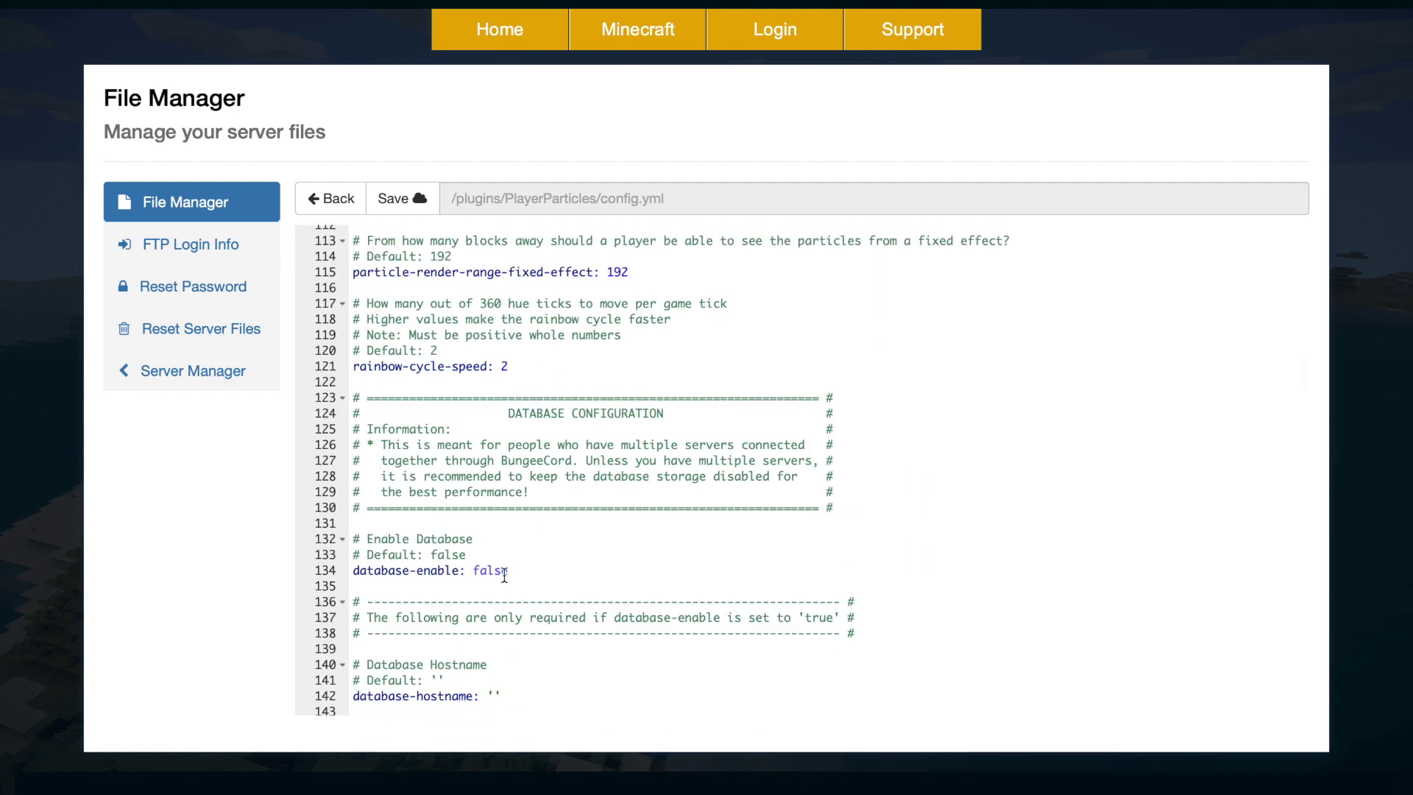
Step: Review the gui-icon materials for menu items, effects and styles through the end of config.yml, and return to the PlayerParticles folder
scroll(485, 613, down, 8)
scroll(485, 612, down, 8)
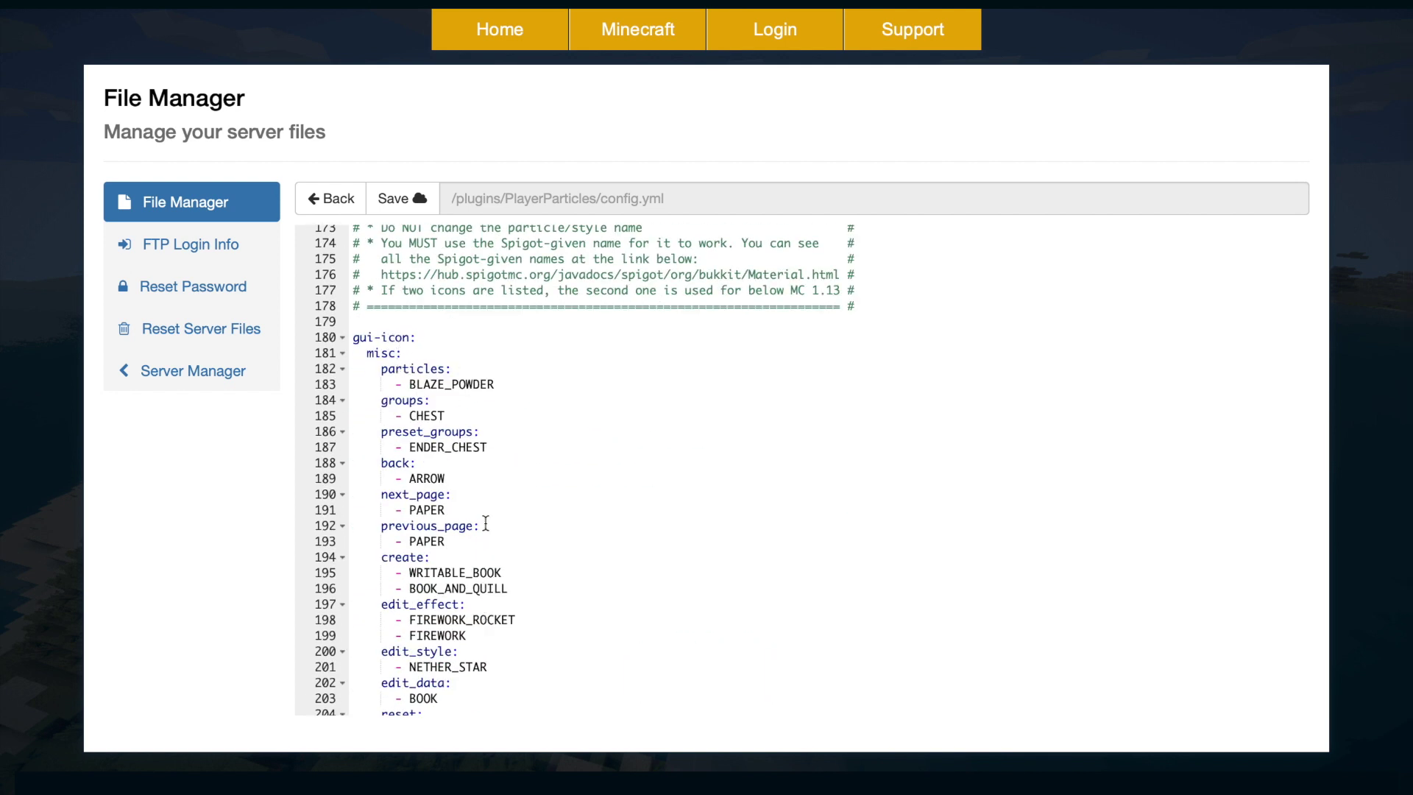
scroll(463, 544, down, 7)
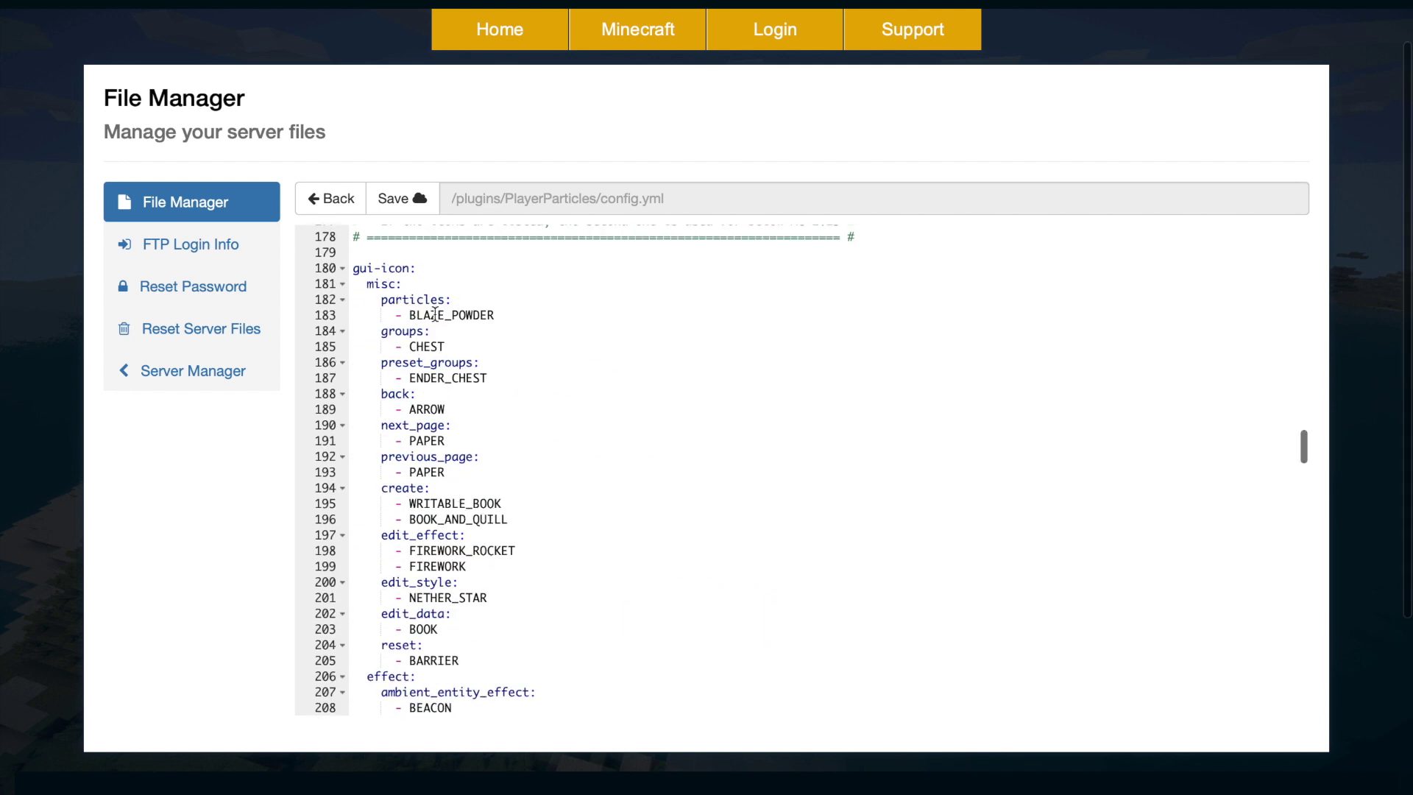
scroll(457, 403, down, 18)
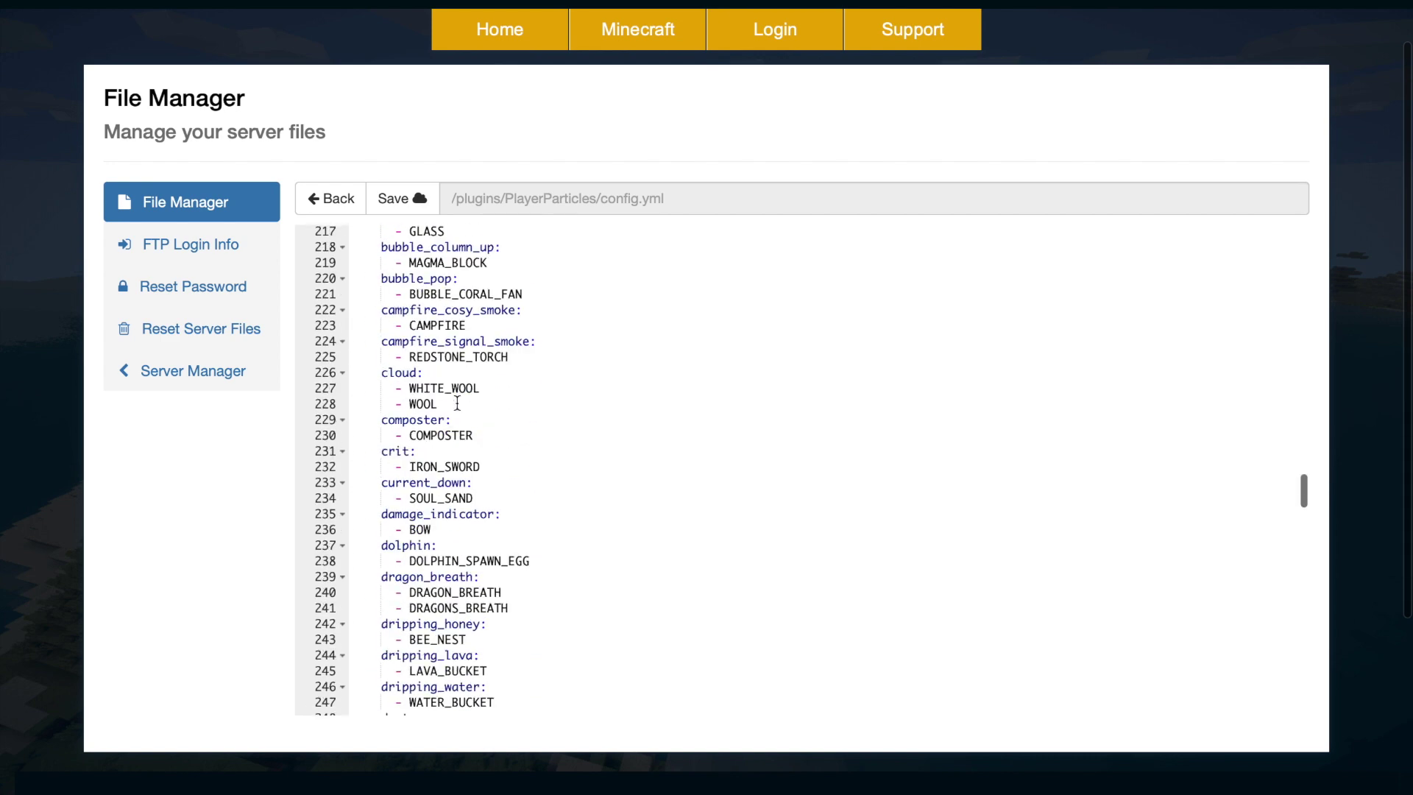
scroll(457, 404, down, 20)
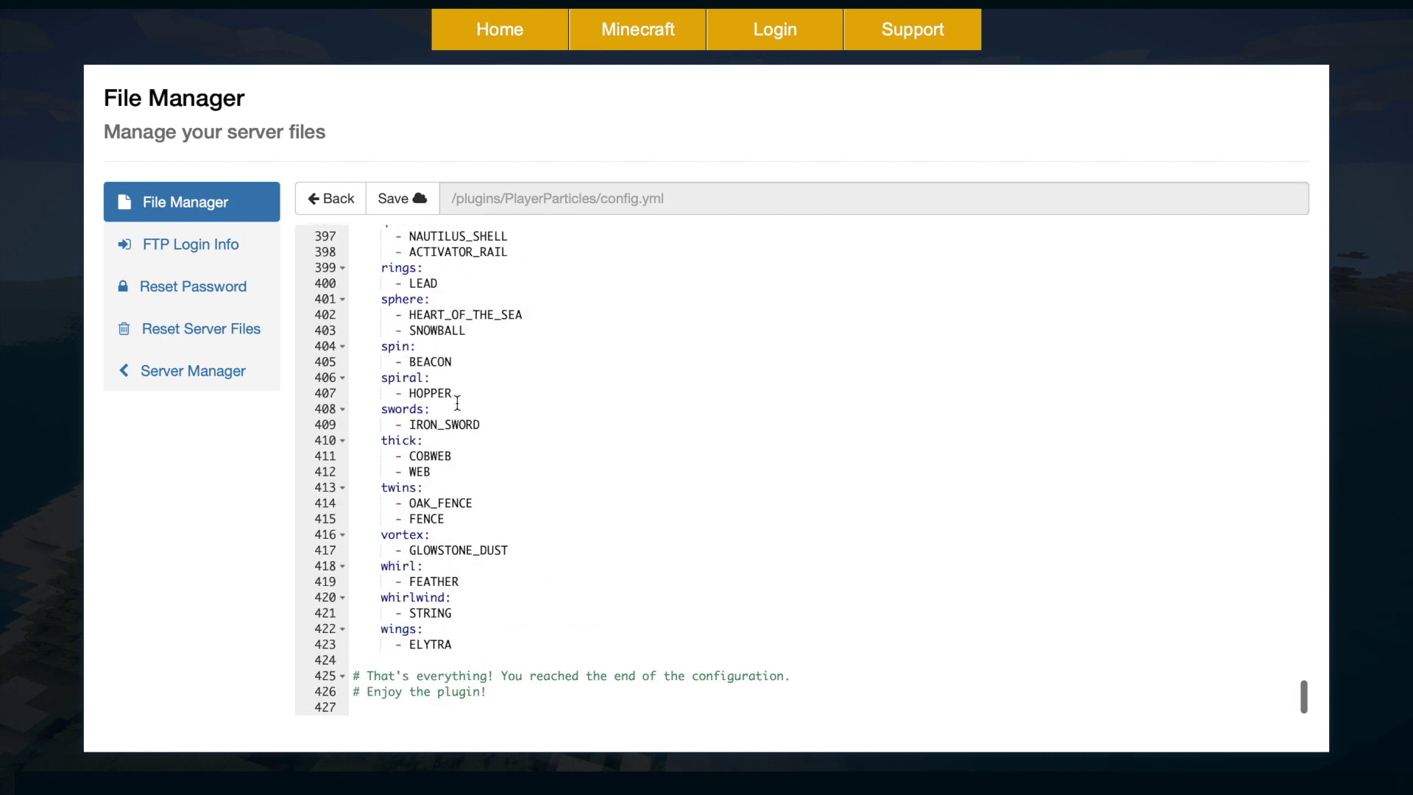
click(335, 203)
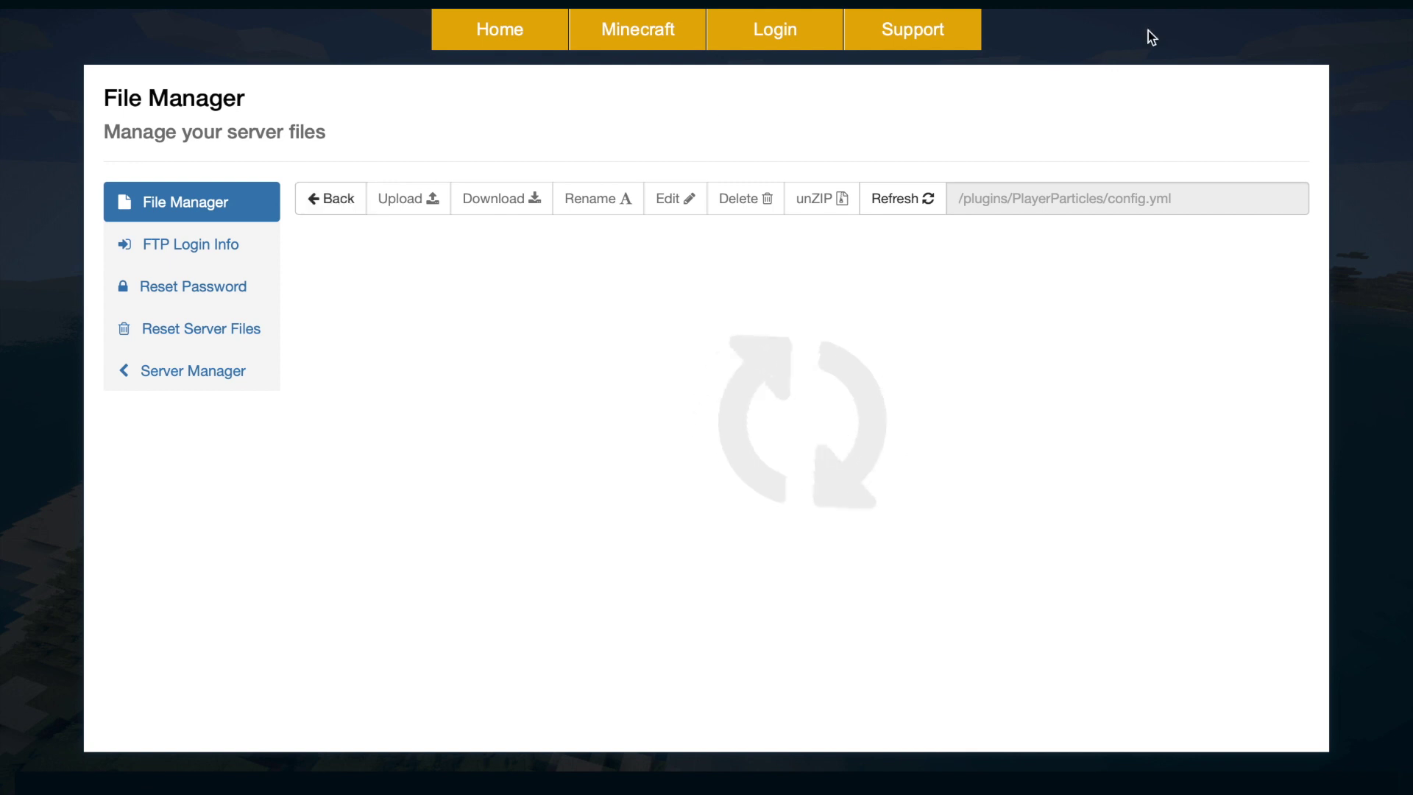
scroll(1094, 134, up, 2)
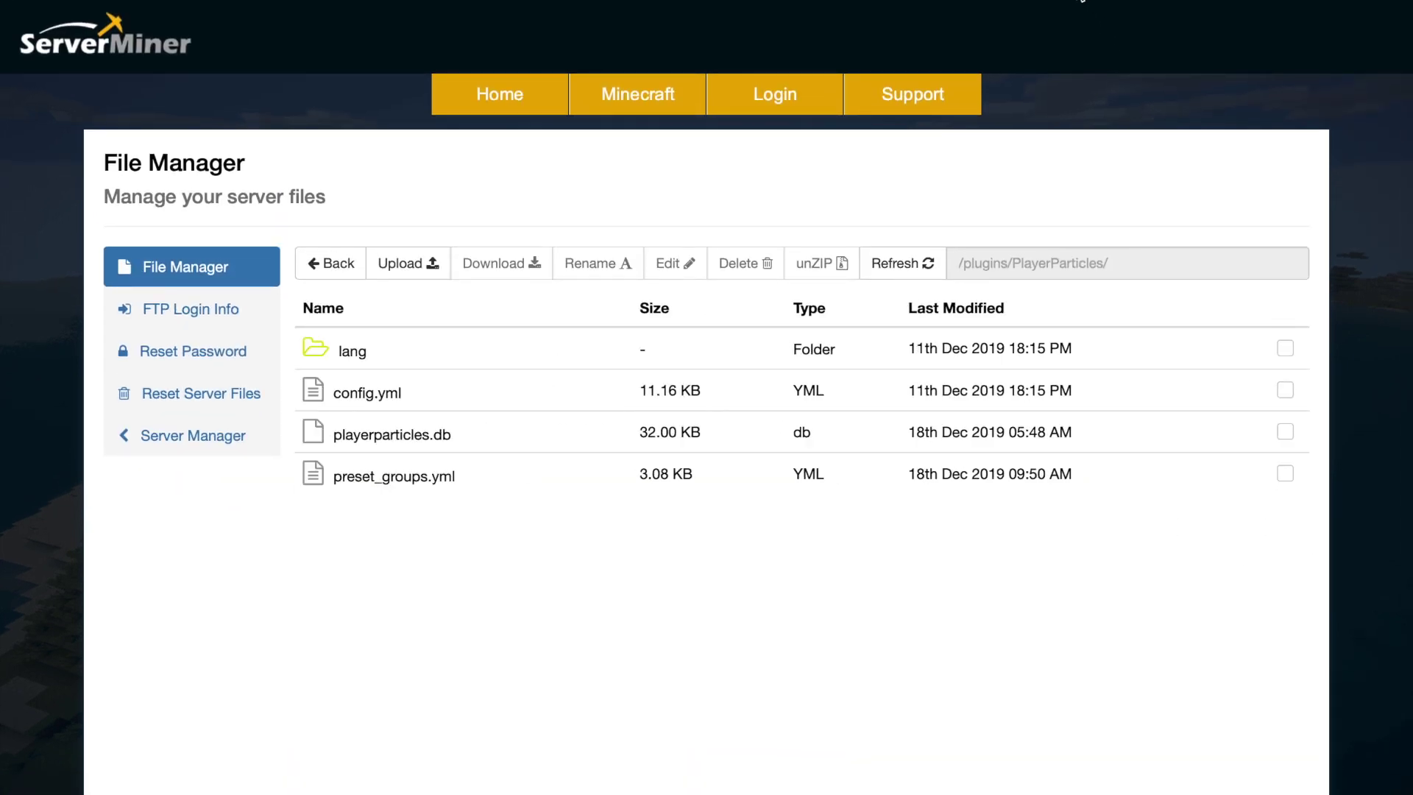
Step: Switch to the PlayerParticles plugin's resource page and look through its description, permissions, GUI info and style GIFs sections
click(1082, 1)
scroll(858, 302, down, 20)
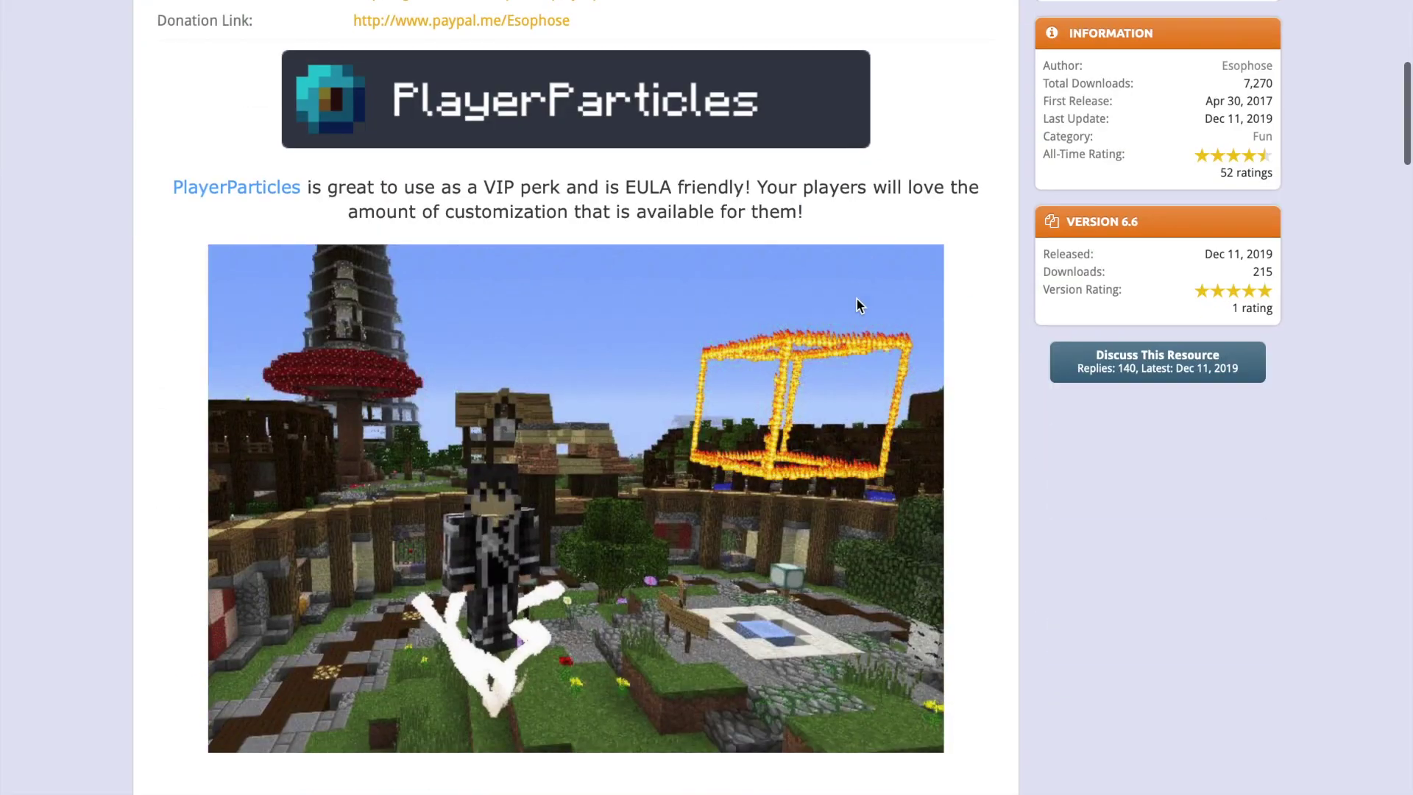
scroll(856, 298, up, 10)
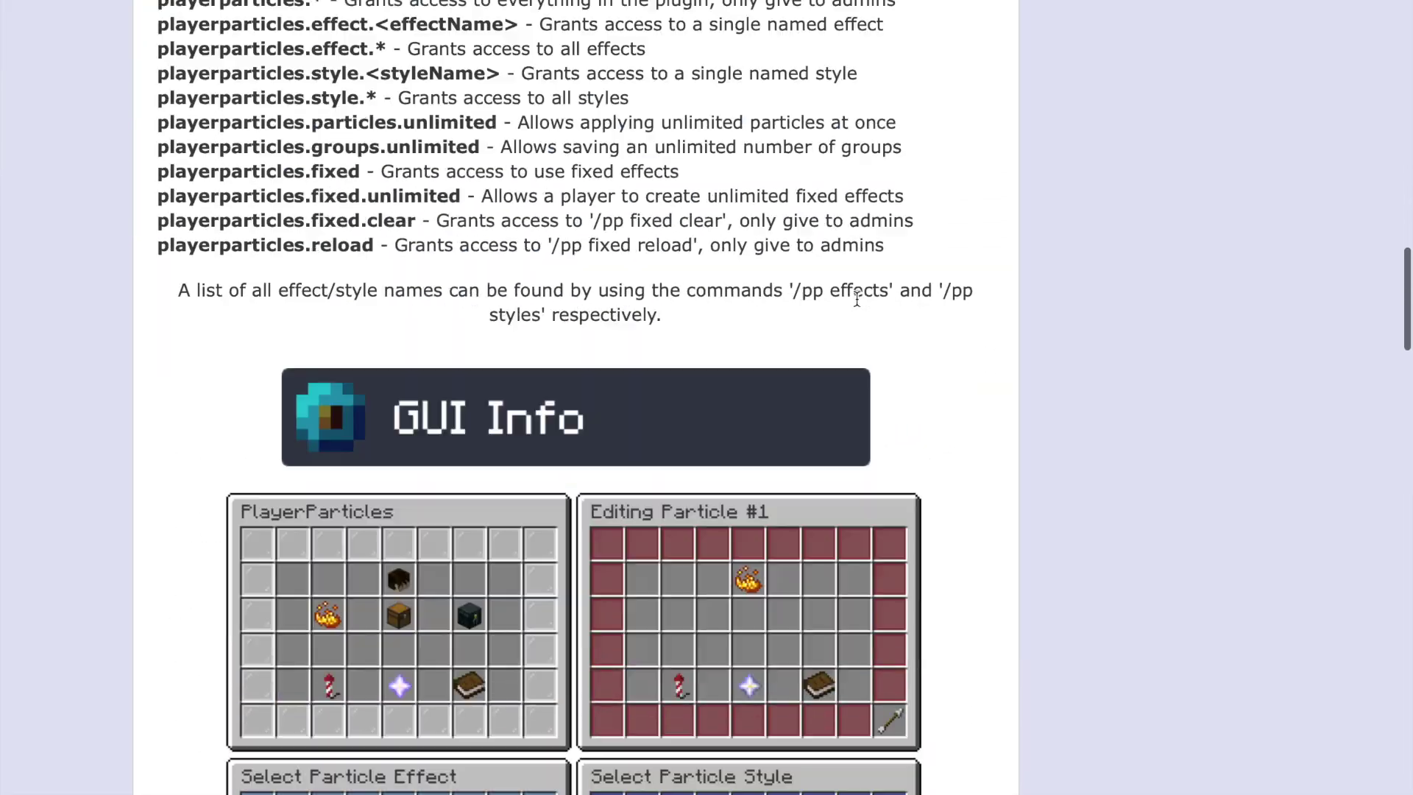
scroll(857, 299, down, 15)
scroll(856, 299, down, 9)
scroll(856, 301, up, 11)
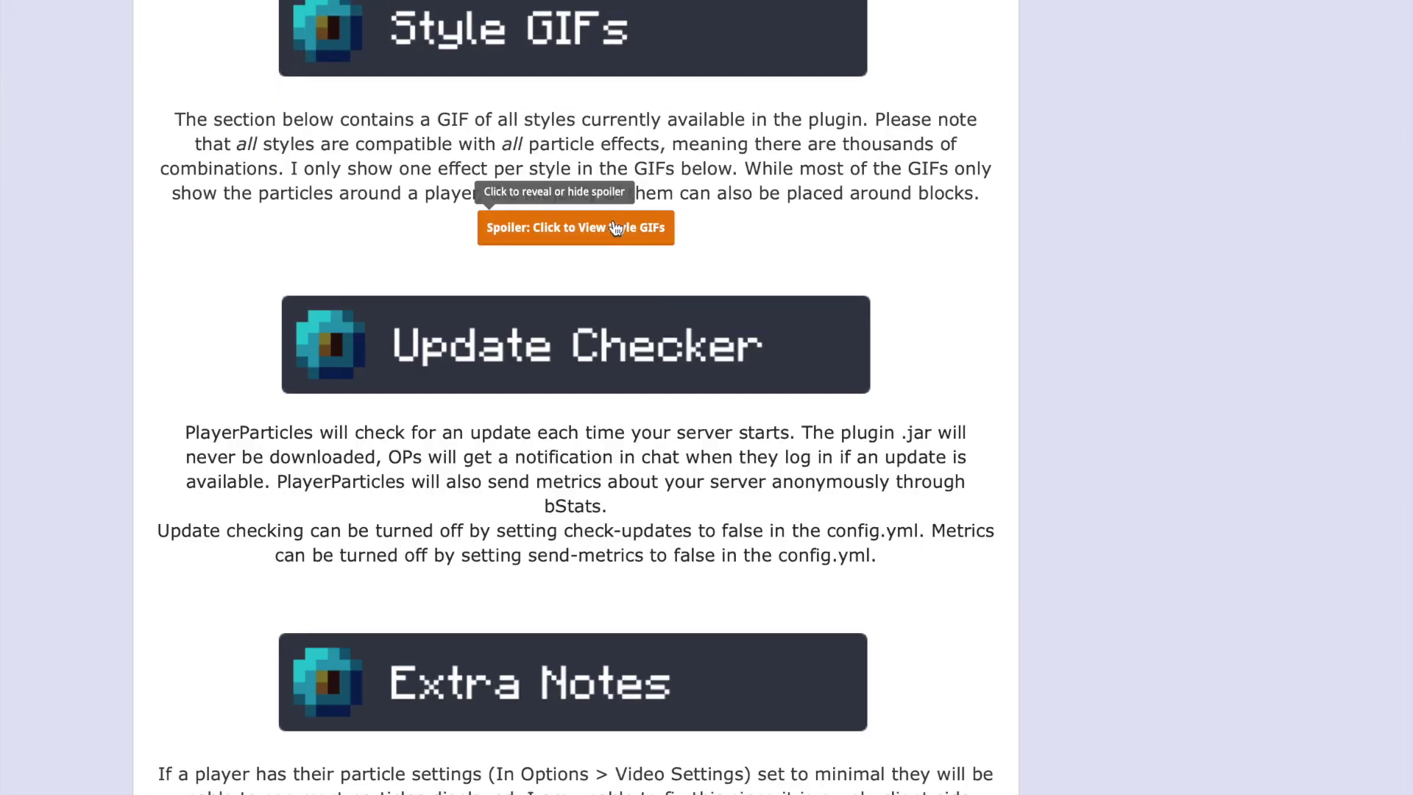
Step: Reveal the style GIFs spoiler and look through the style previews, from BlockPlace and Celebration to Invocation and Move
click(574, 223)
scroll(663, 368, down, 9)
scroll(708, 450, down, 20)
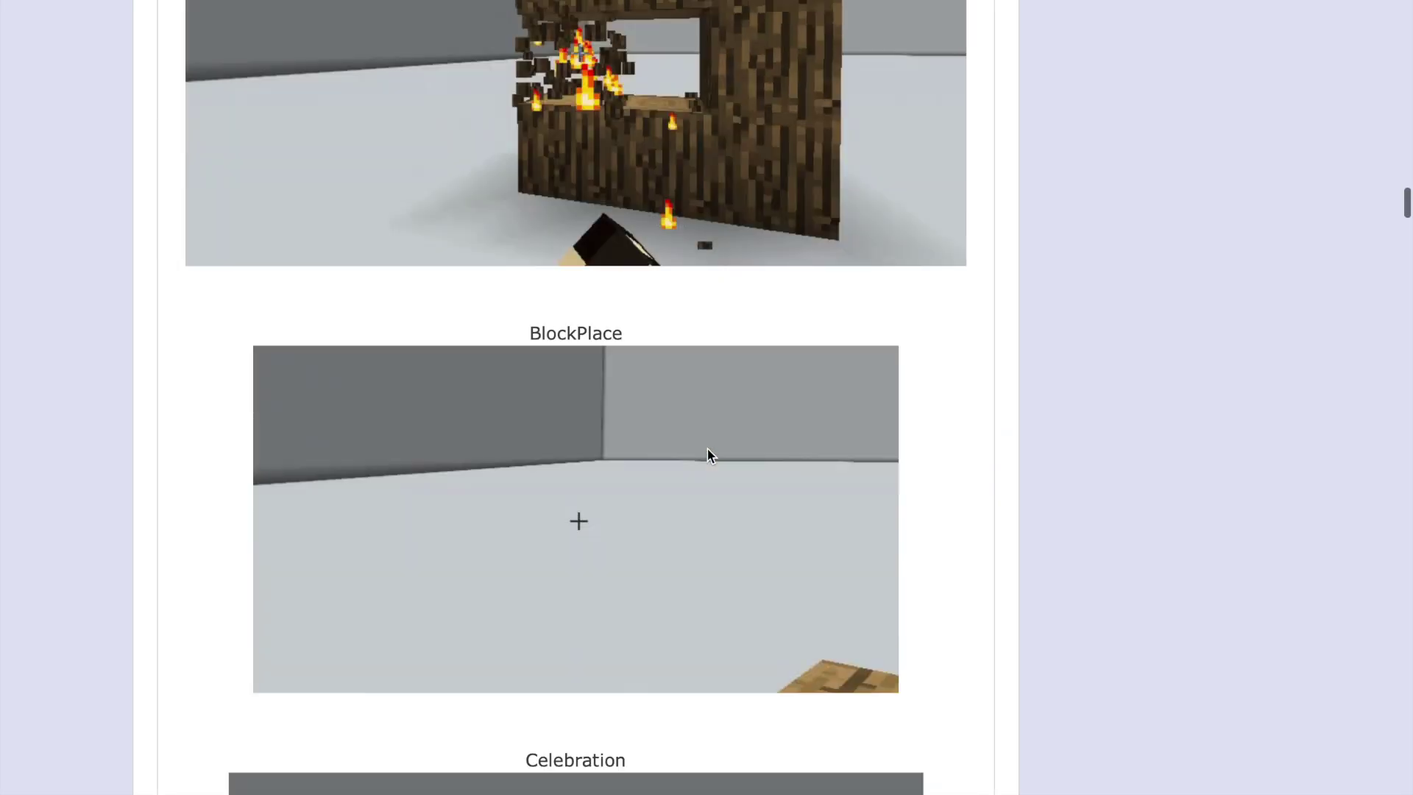
scroll(708, 449, down, 20)
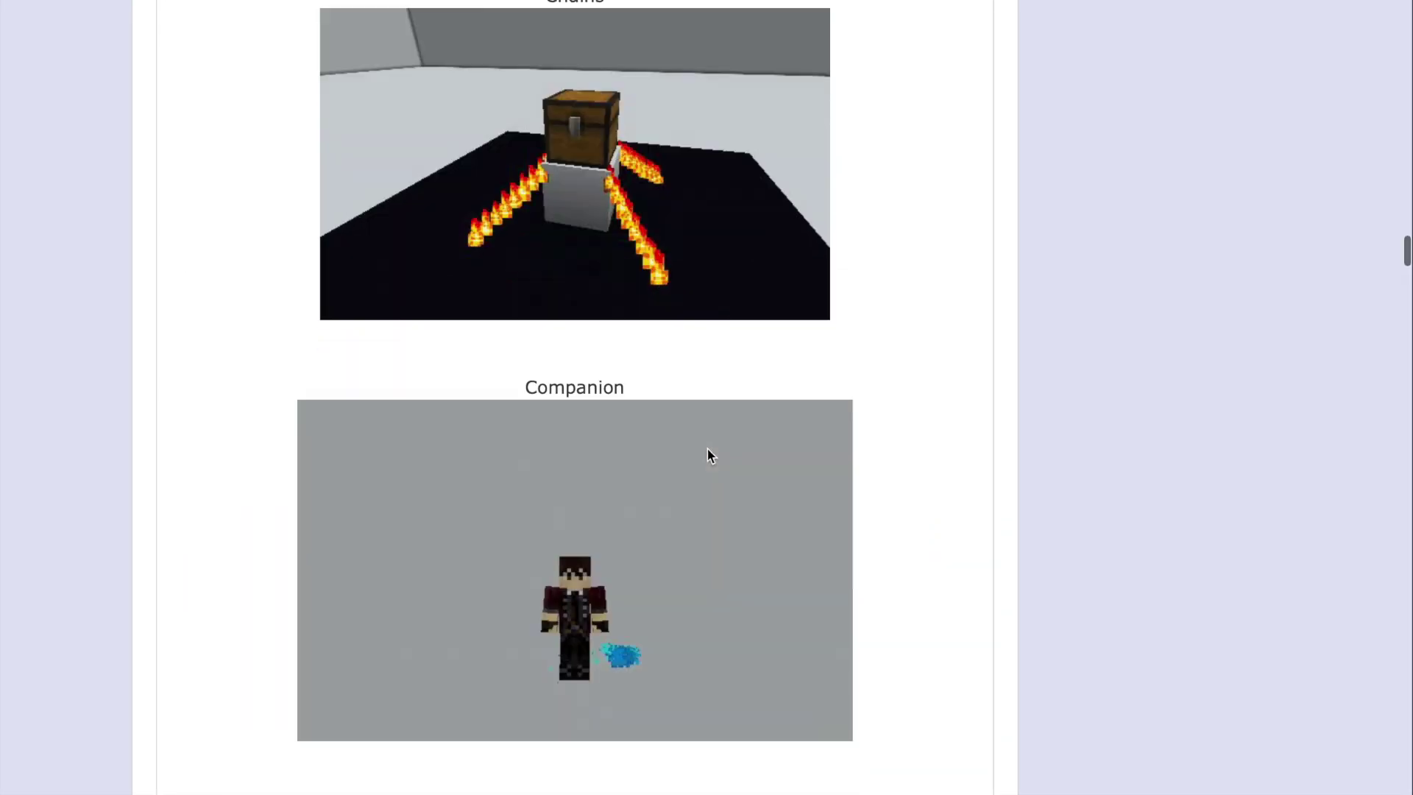
scroll(708, 449, down, 15)
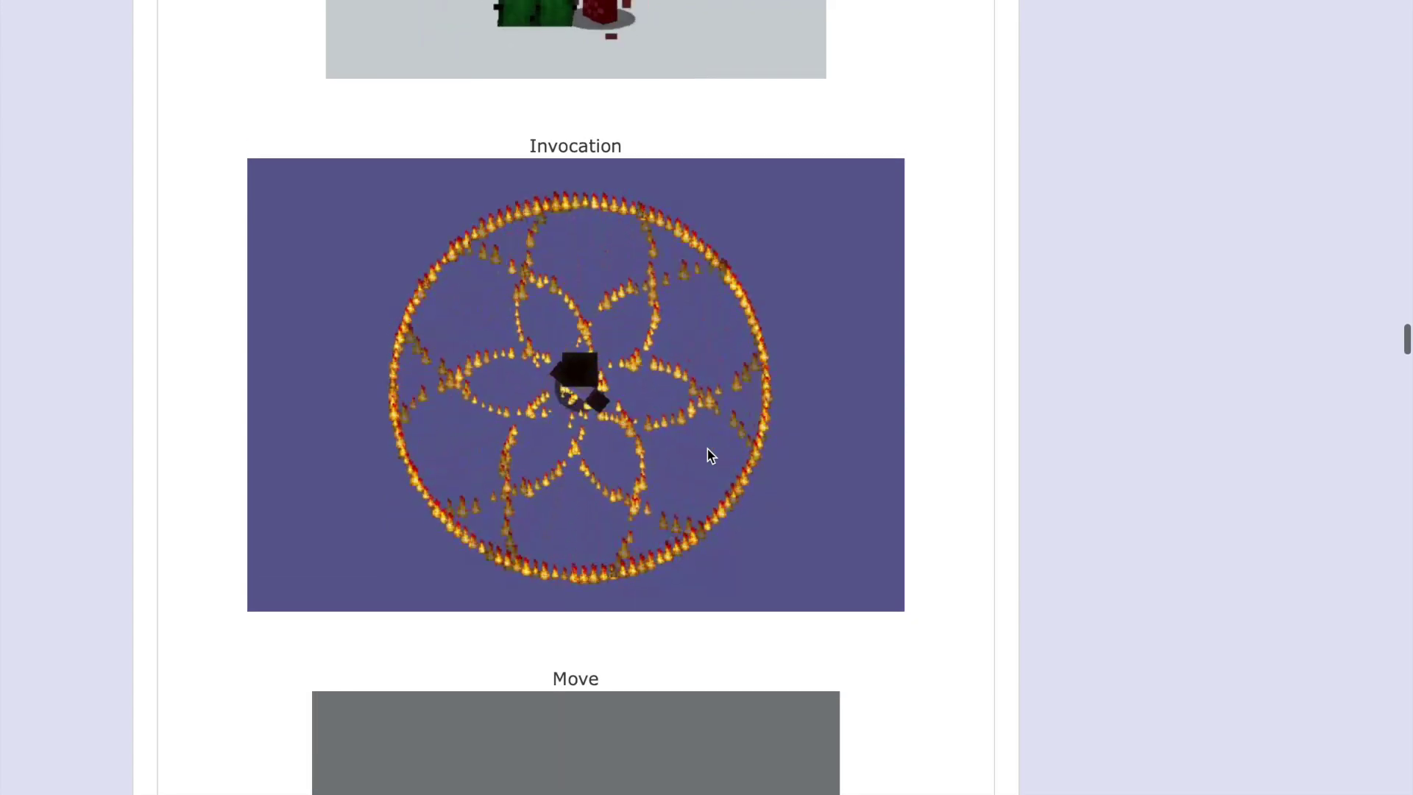
Step: Leave the style previews, switch back to the ServerMiner site and open its home page
scroll(700, 456, up, 16)
scroll(695, 466, up, 20)
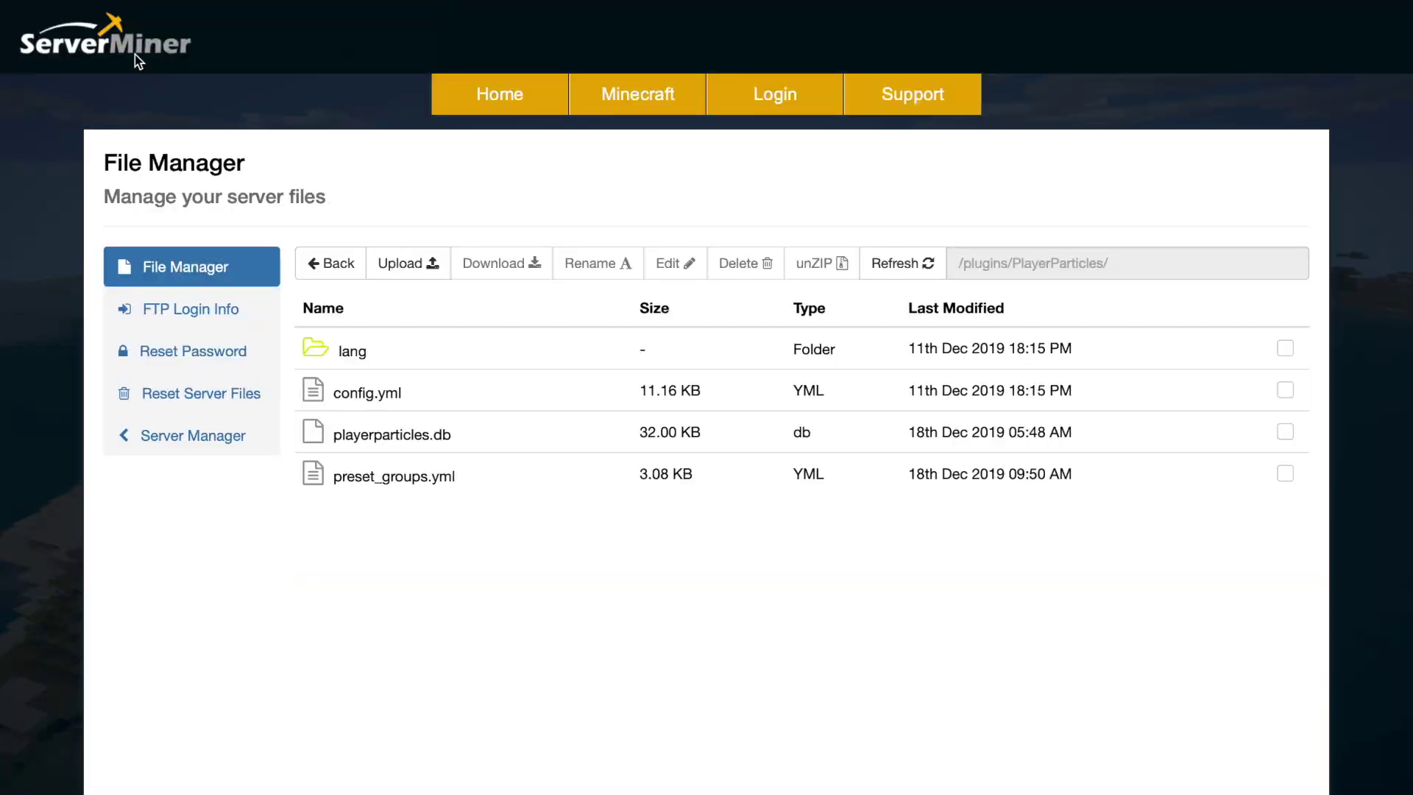
click(135, 54)
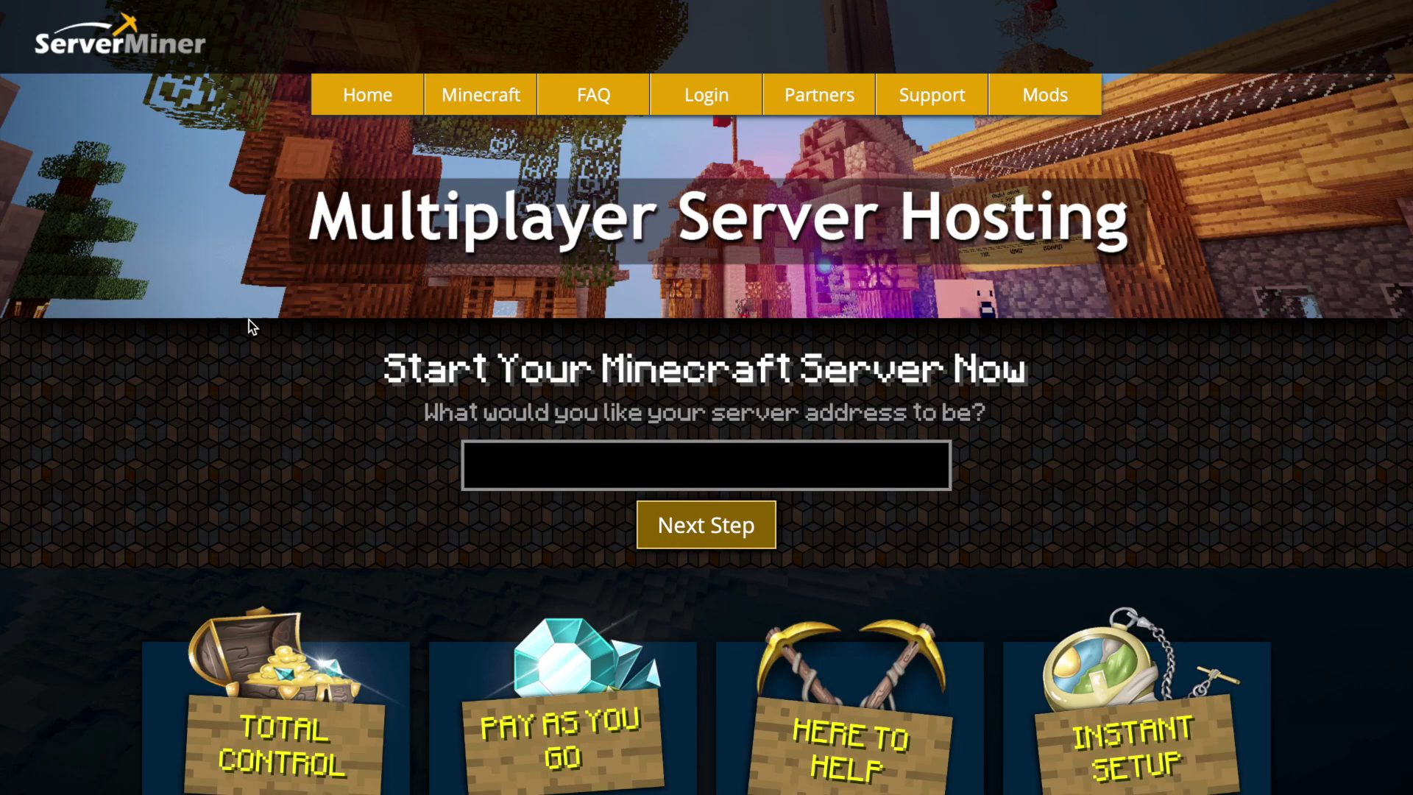